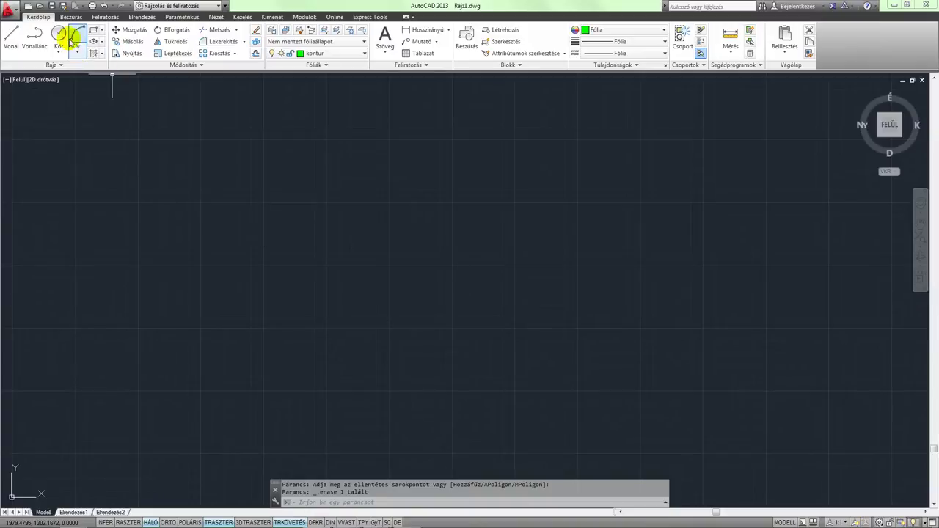
- Start the Kör (Circle) tool from the Kezdőlap ribbon
left_click(59, 35)
- Draw a Ø150 circle at the picked centre point and zoom in on it
left_click(477, 252)
type("á")
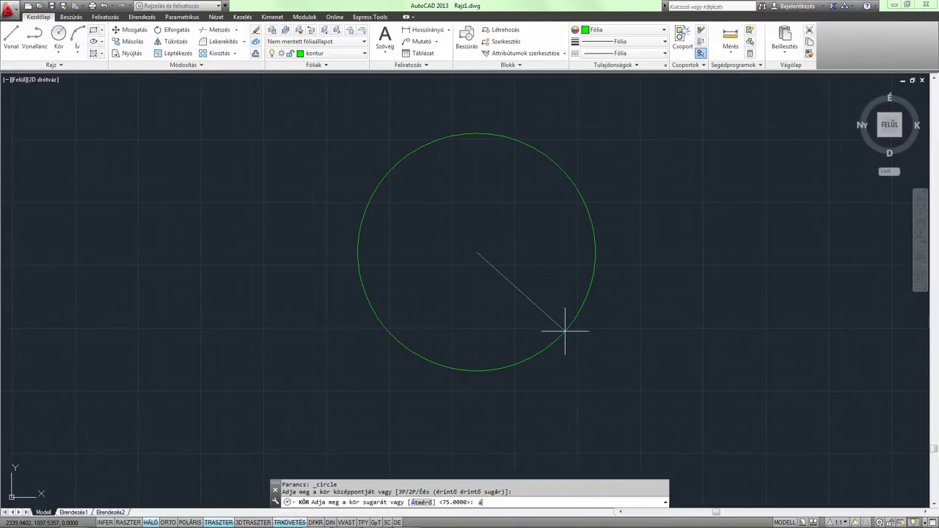
key("Return")
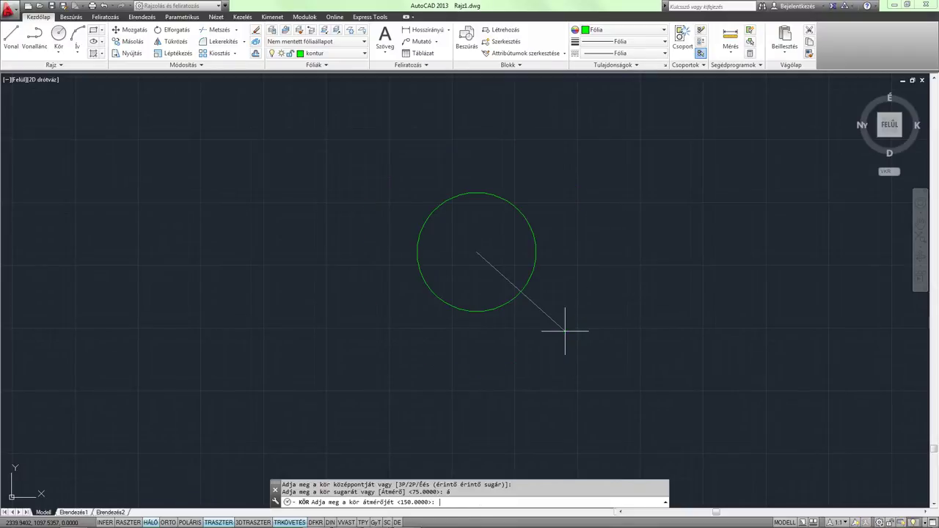
type("150")
key("Return")
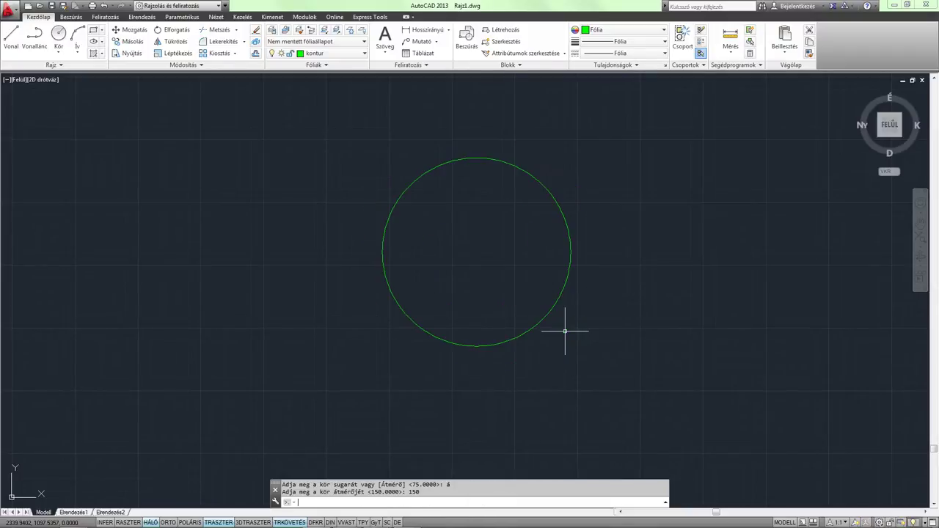
middle_click_drag(467, 279, 398, 287)
scroll(445, 267, "up", 2)
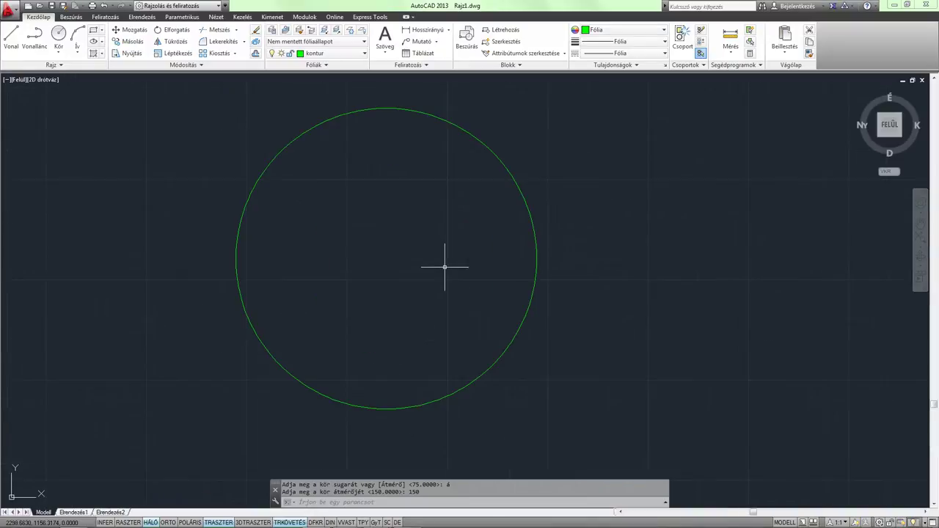
key("Return")
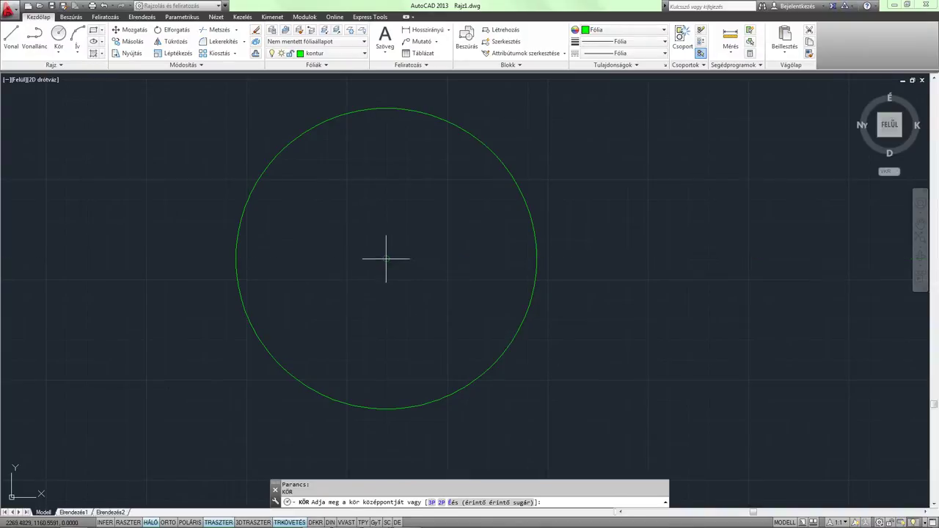
- Draw a concentric Ø80 circle on the common centre
left_click(386, 258)
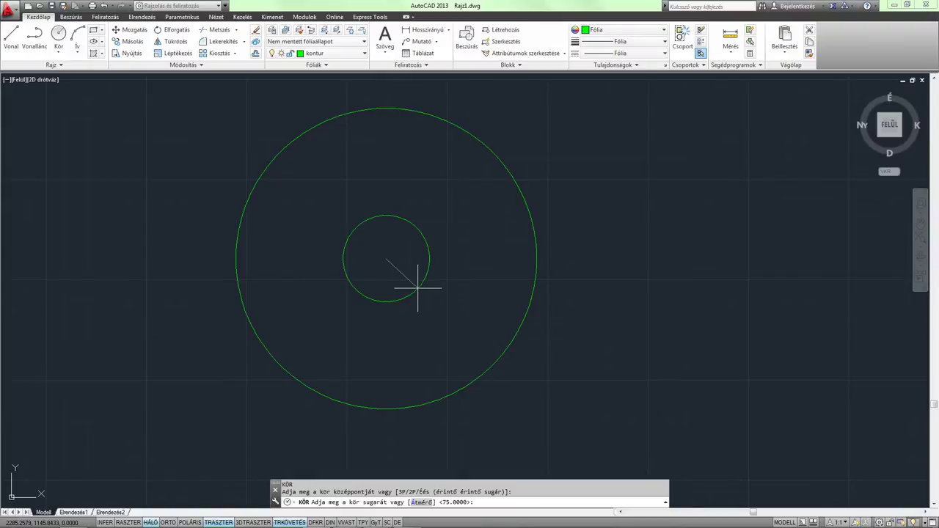
left_click(422, 503)
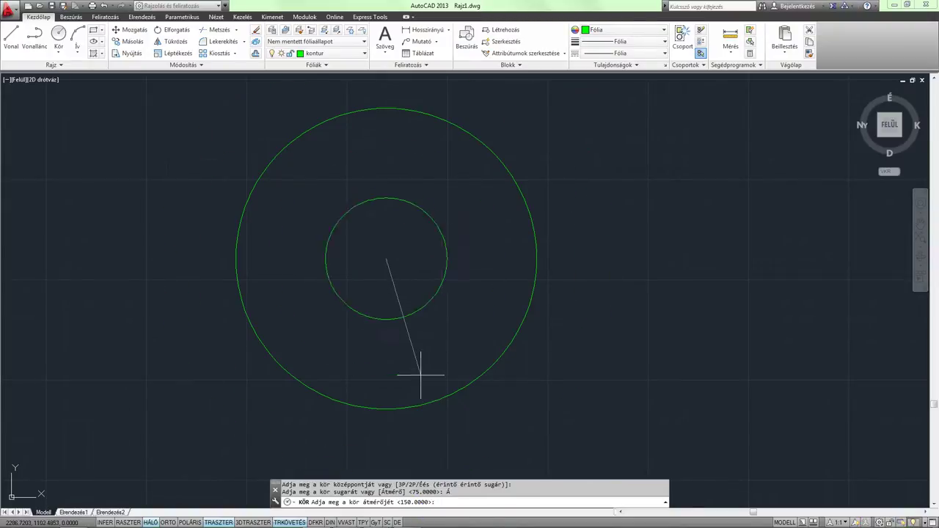
type("80")
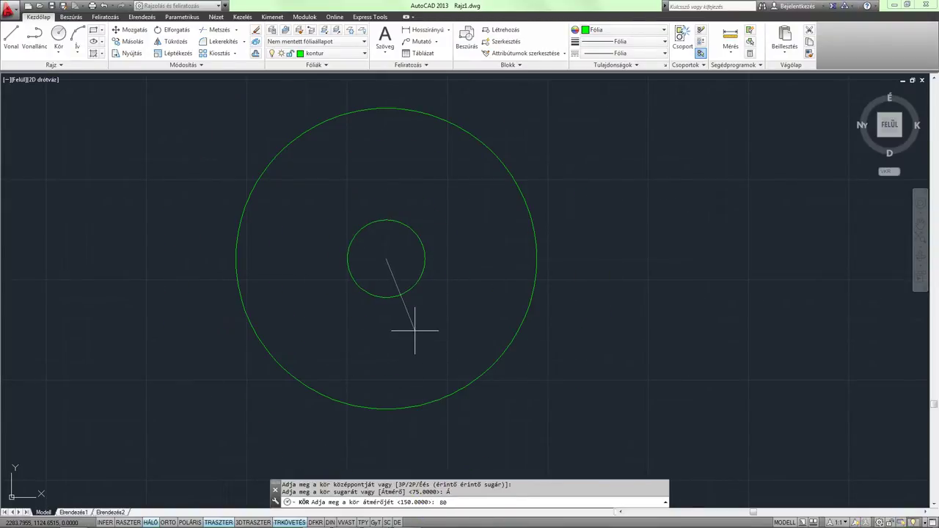
key("Return")
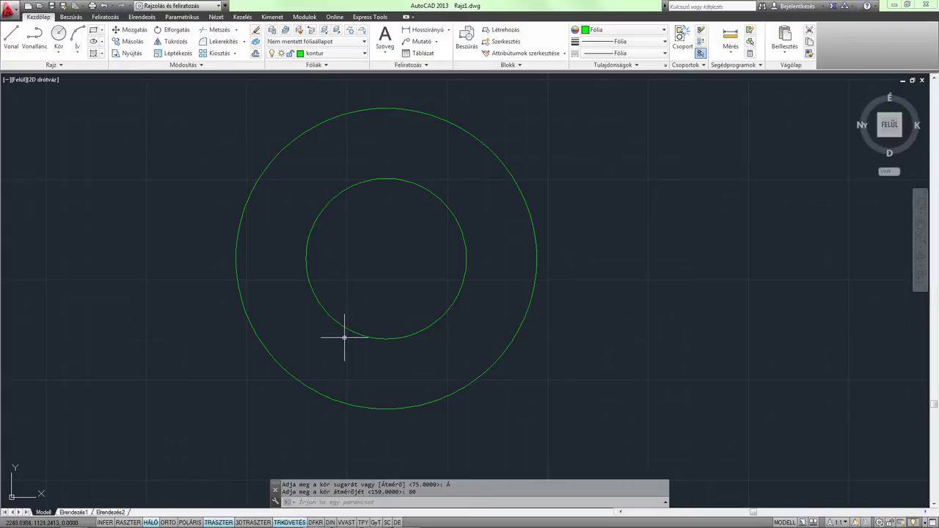
middle_click_drag(342, 308, 370, 336)
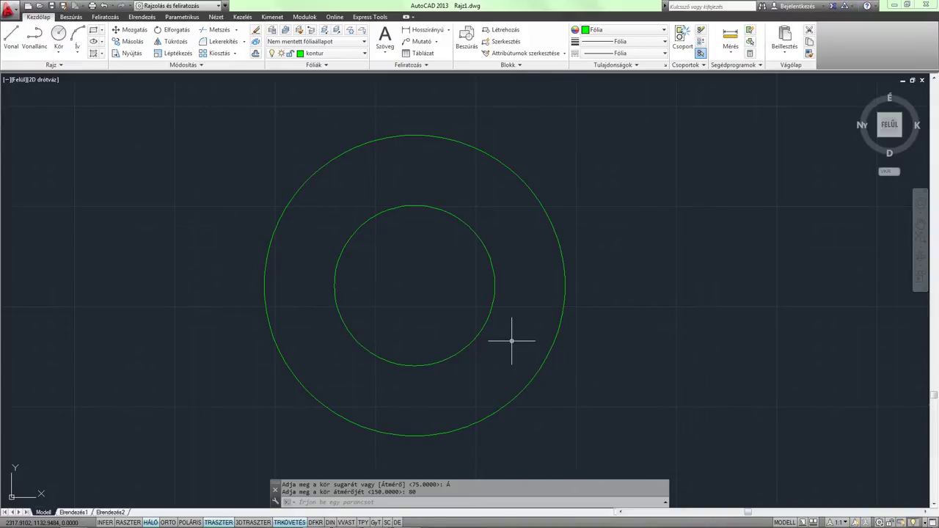
- Draw a concentric Ø120 pitch circle on the same centre
type("k")
key("Return")
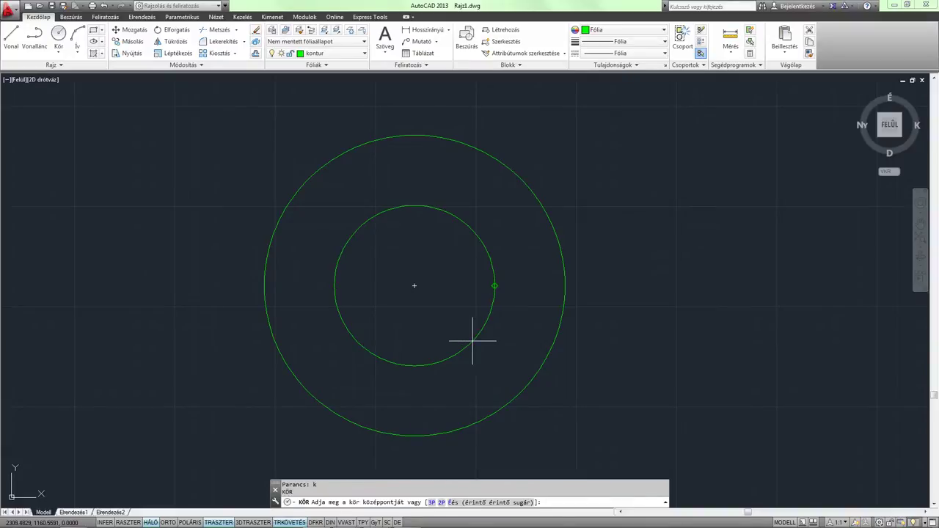
left_click(415, 285)
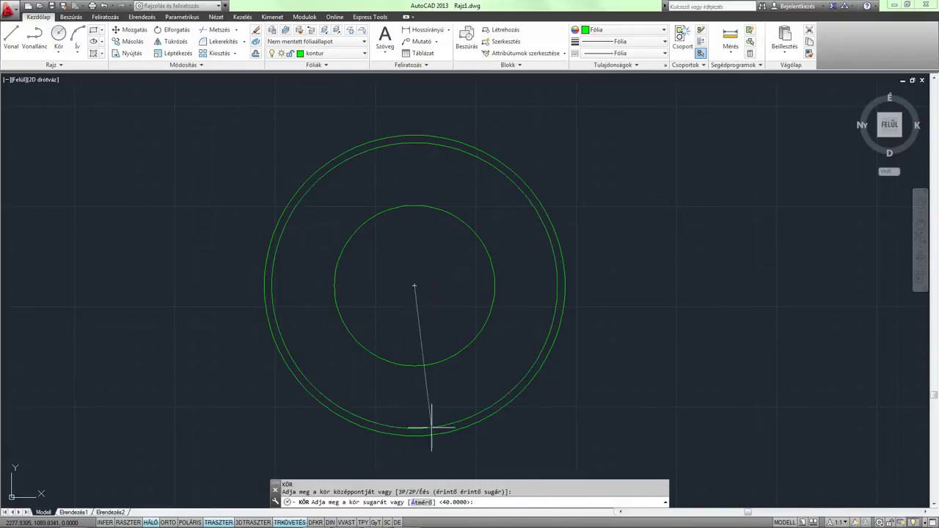
left_click(423, 502)
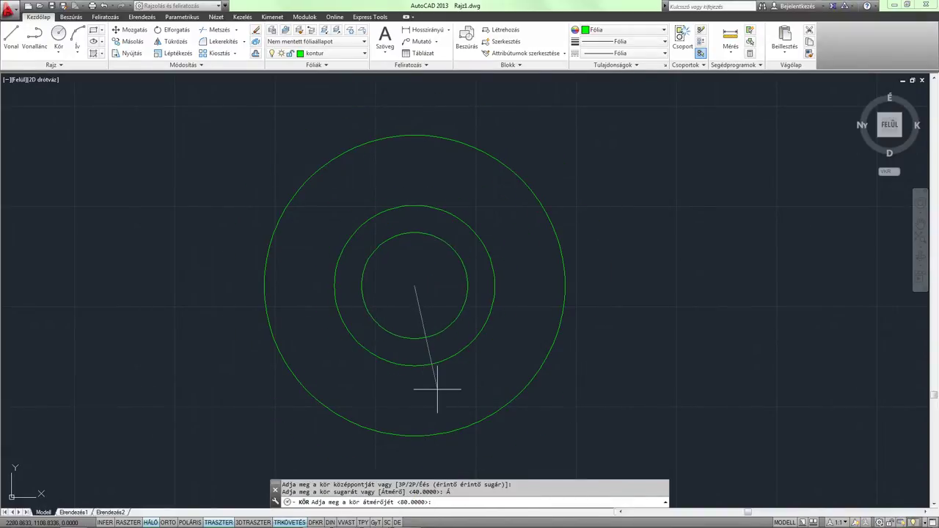
type("120")
key("Return")
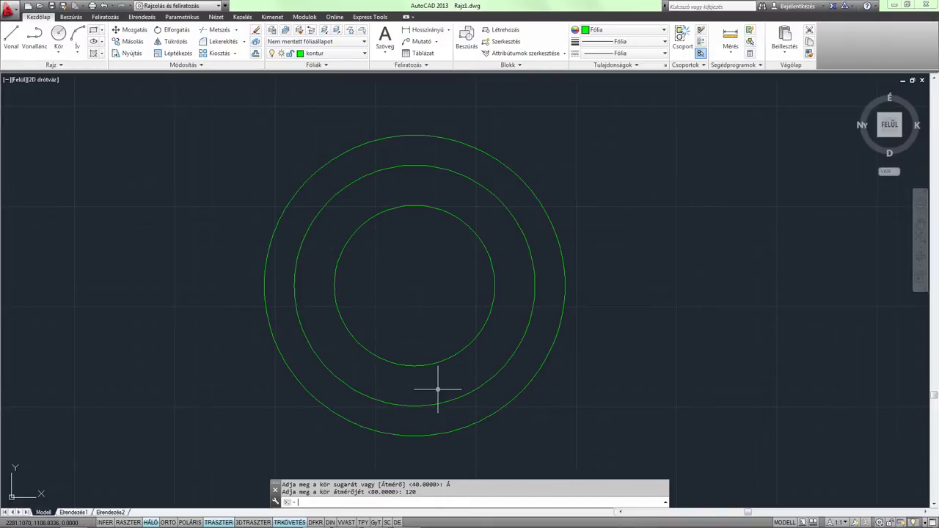
- Move the Ø120 circle onto the yellow dash-dot tengely layer
left_click(327, 249)
left_click(291, 239)
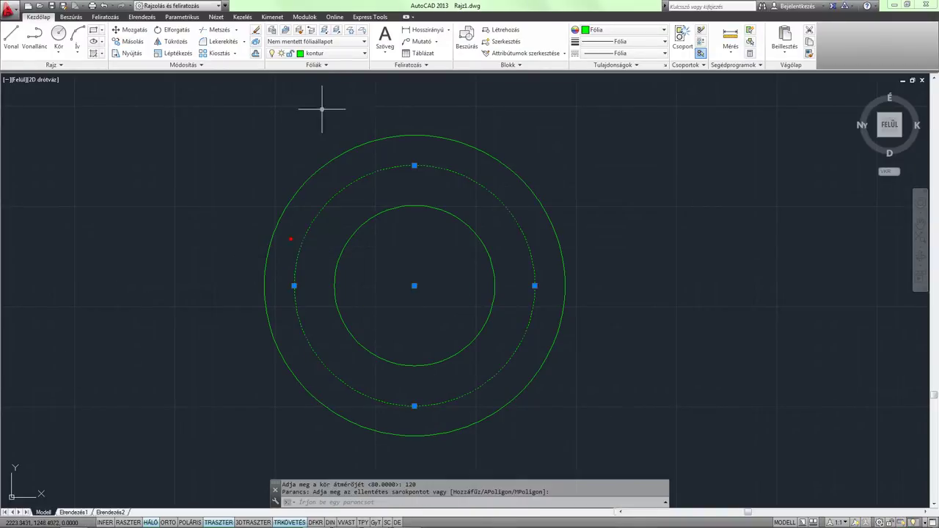
left_click(330, 53)
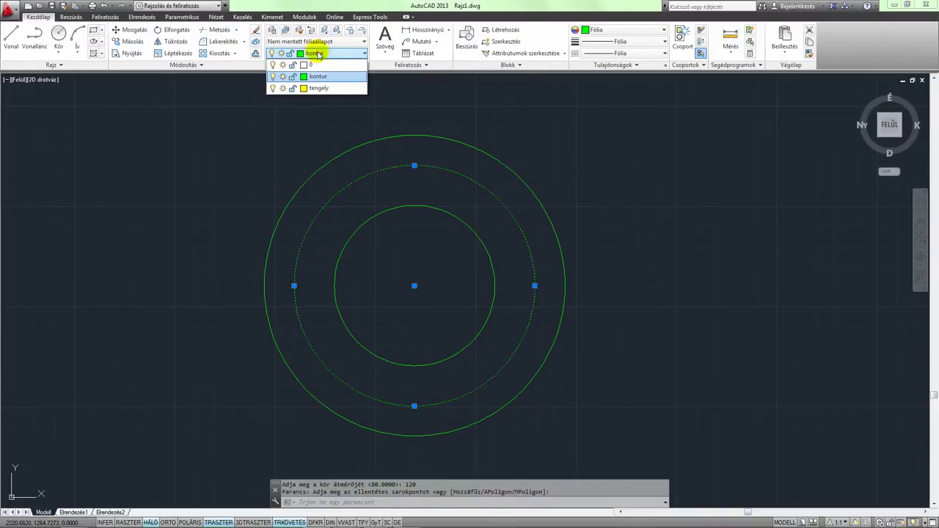
left_click(319, 88)
key("Escape")
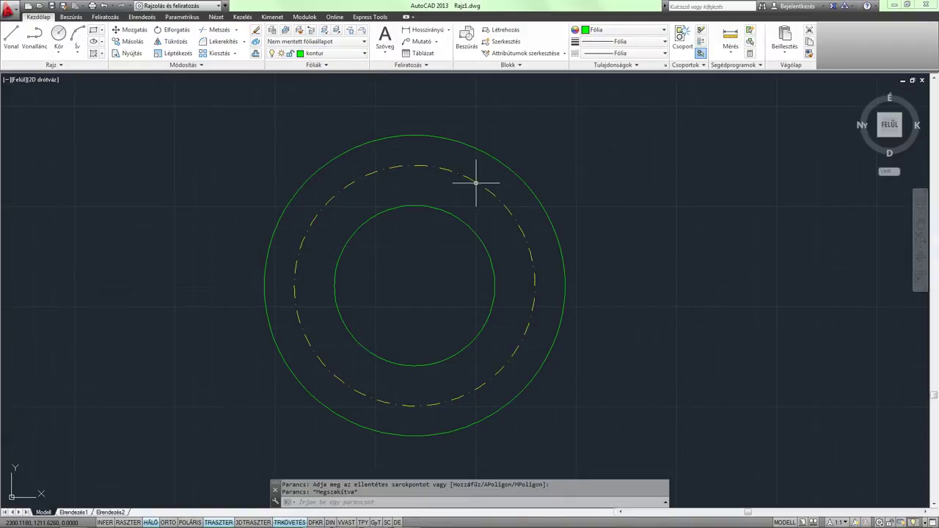
middle_click_drag(480, 180, 501, 182)
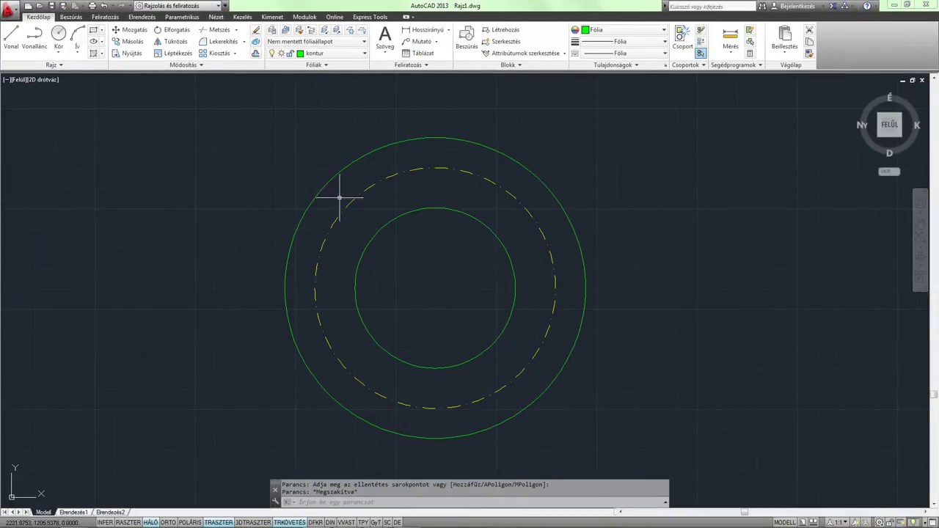
- Draw a Ø14 bolt hole centred on the pitch circle's top quadrant
left_click(59, 35)
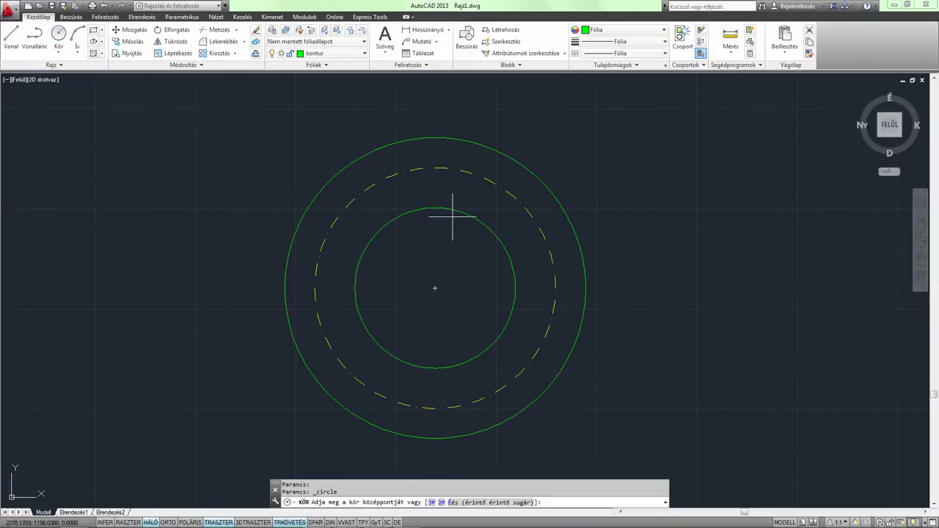
scroll(454, 210, "up", 2)
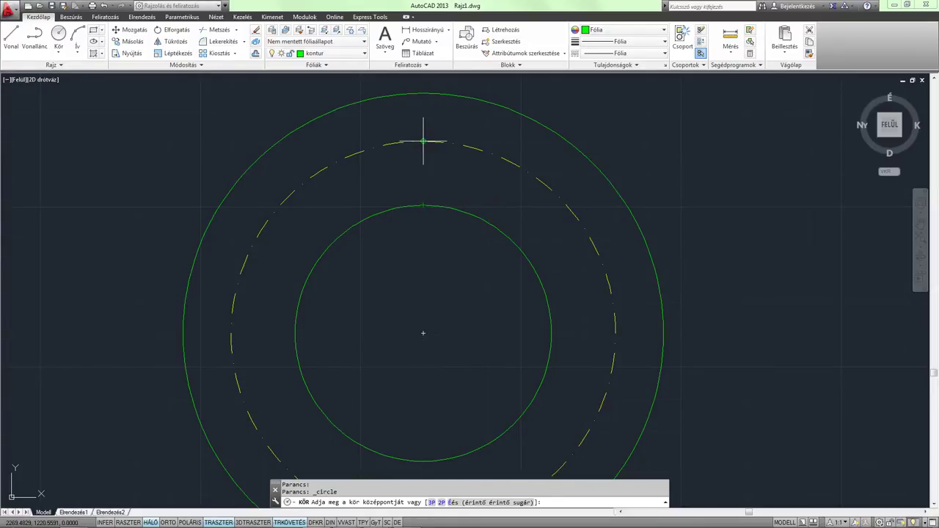
scroll(423, 141, "up", 2)
left_click(422, 141)
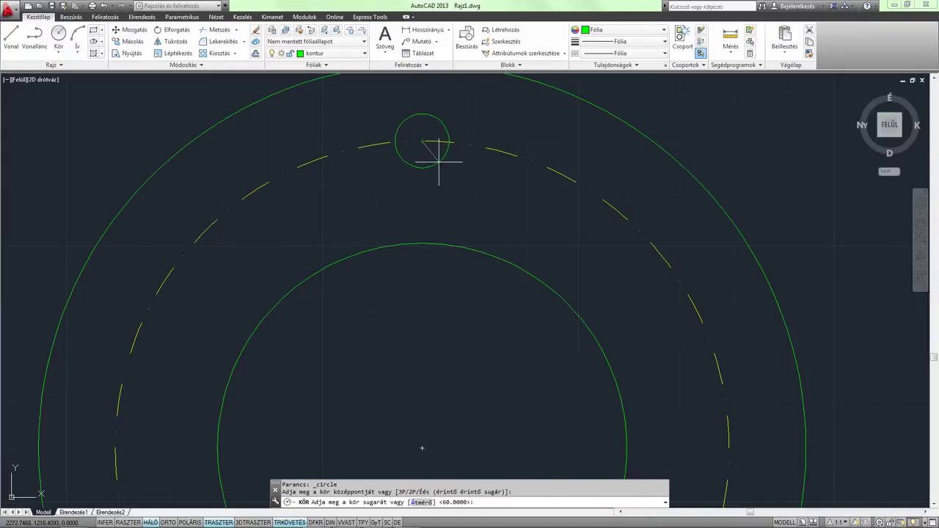
type("á")
key("Return")
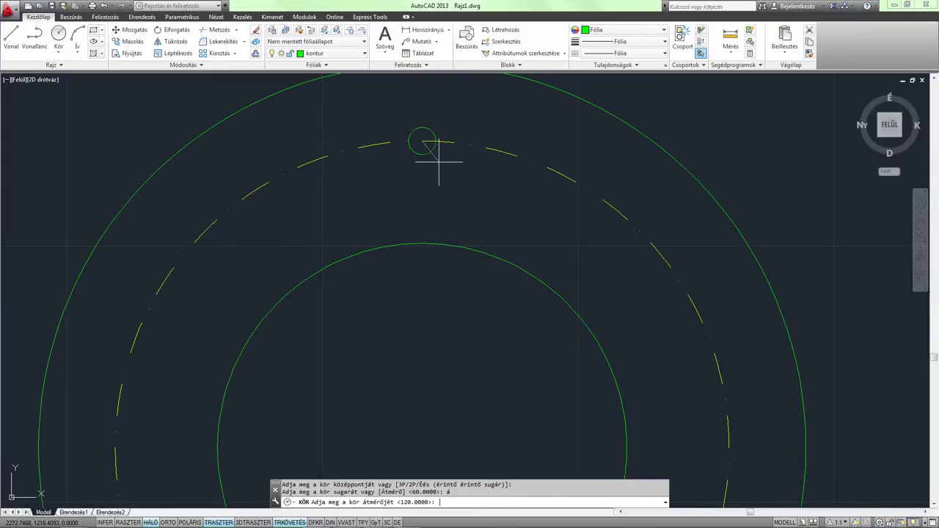
type("14")
key("Return")
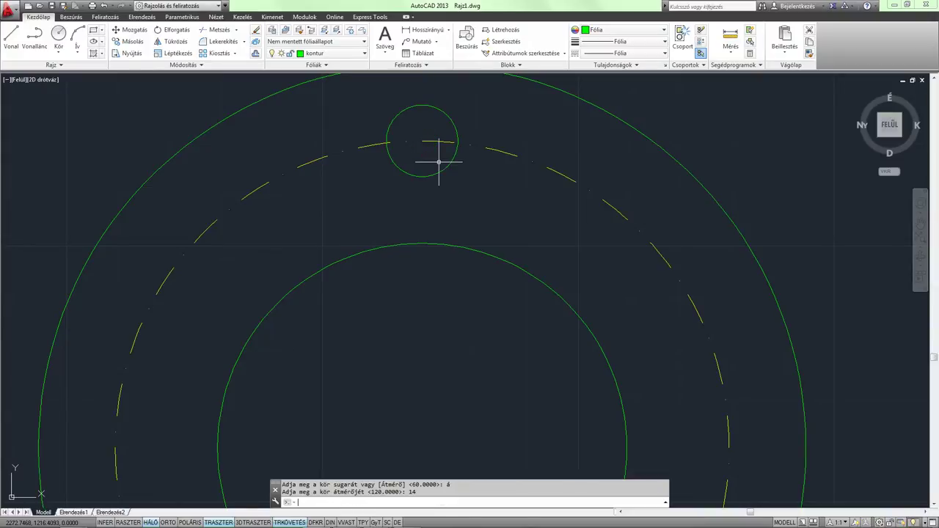
scroll(439, 161, "down", 5)
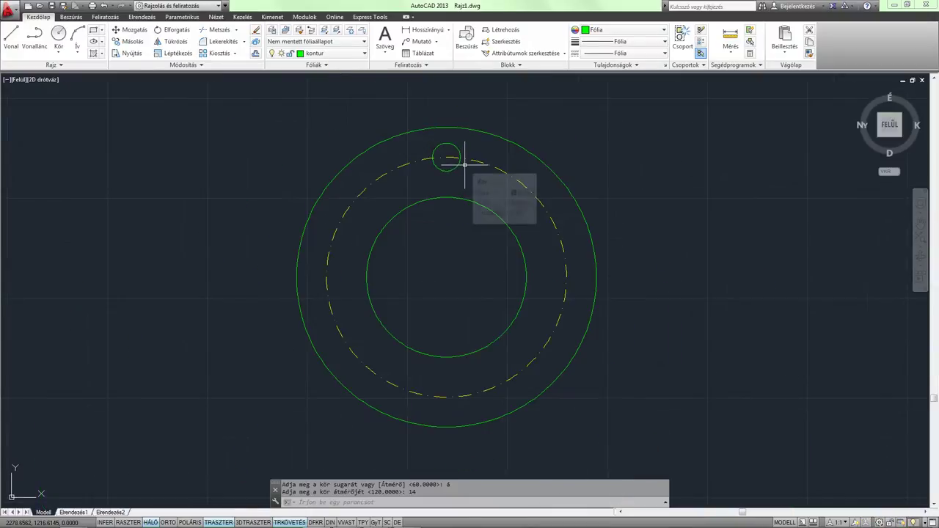
middle_click_drag(453, 161, 391, 193)
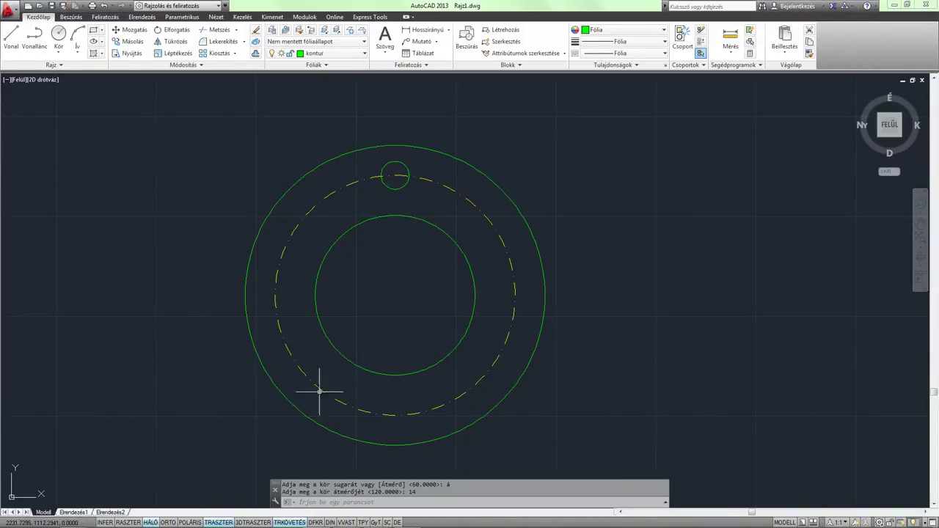
- Create a polar array of the bolt hole around the flange centre
left_click(399, 187)
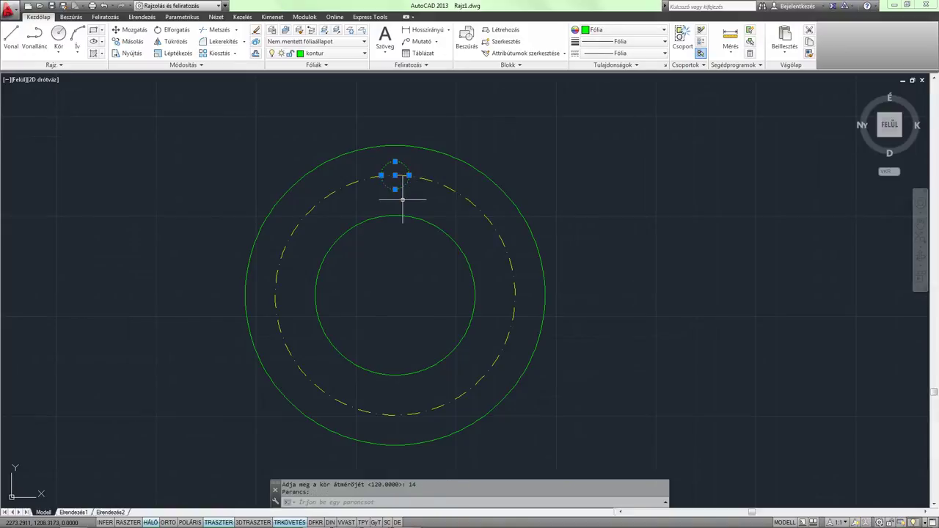
left_click(235, 54)
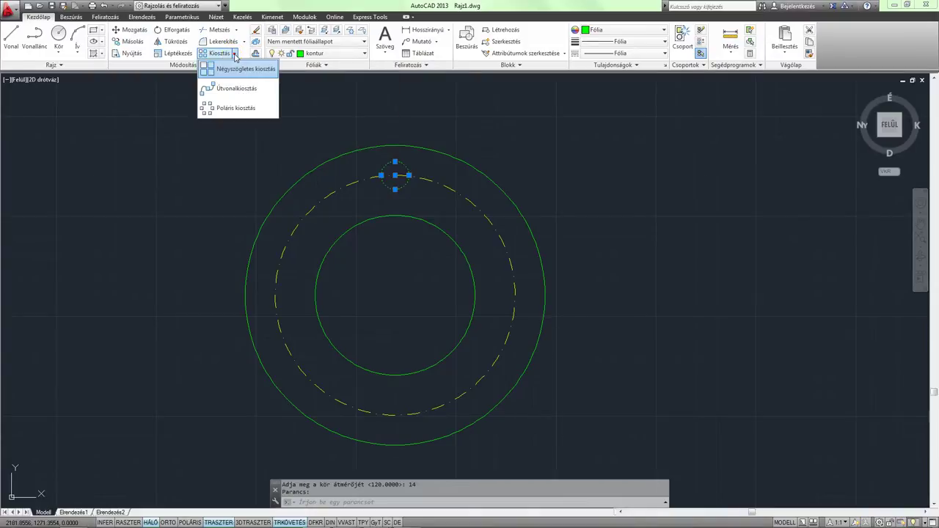
left_click(232, 110)
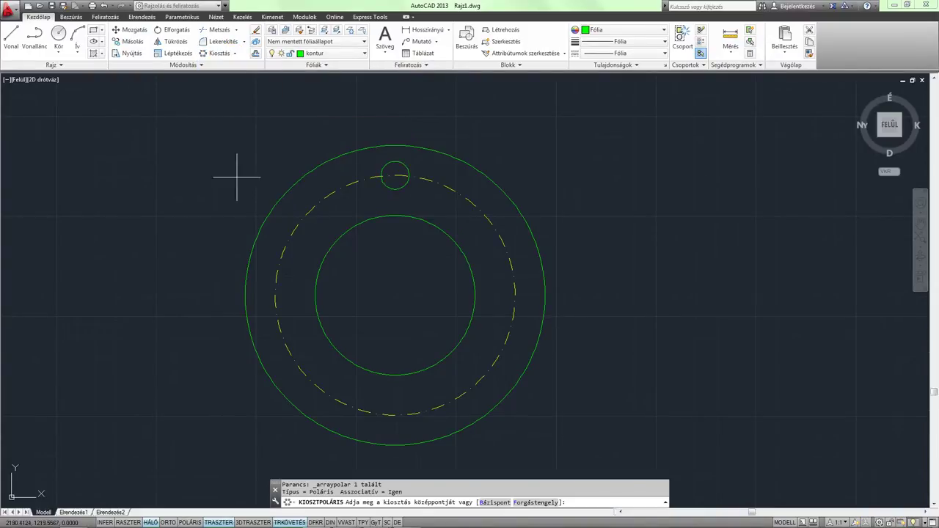
left_click(395, 295)
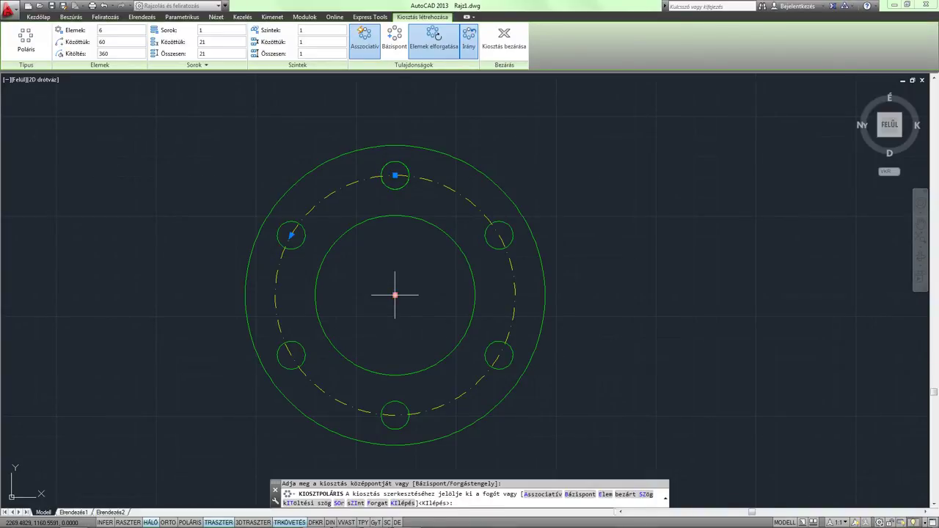
- Set the polar array to 12 items and close the array editor
left_click(111, 30)
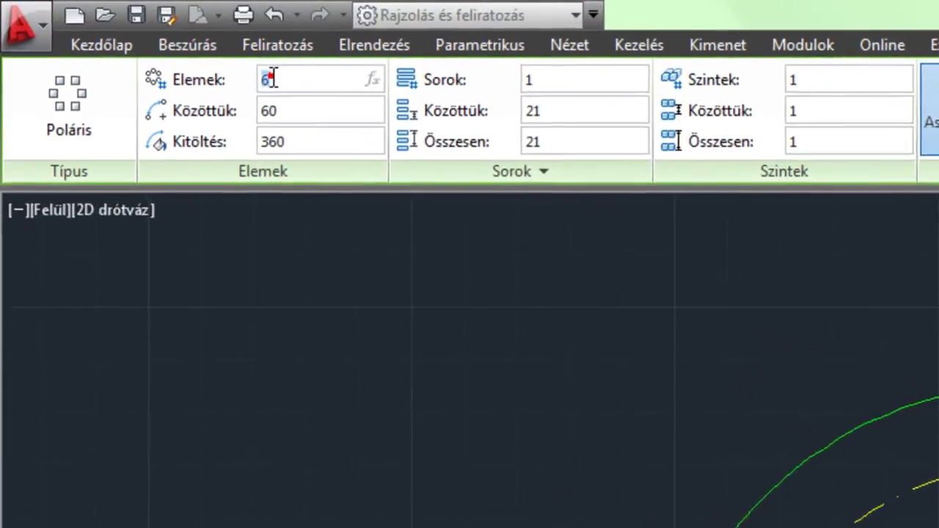
type("12")
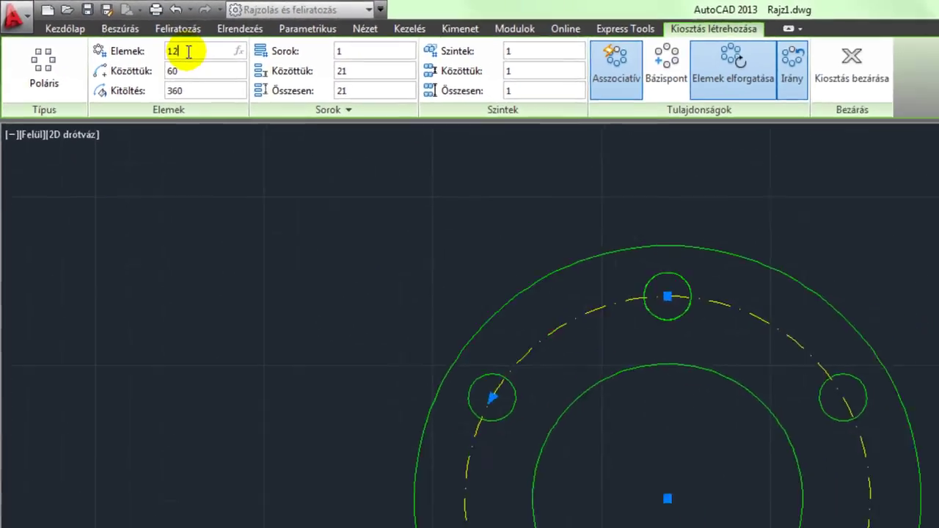
key("Return")
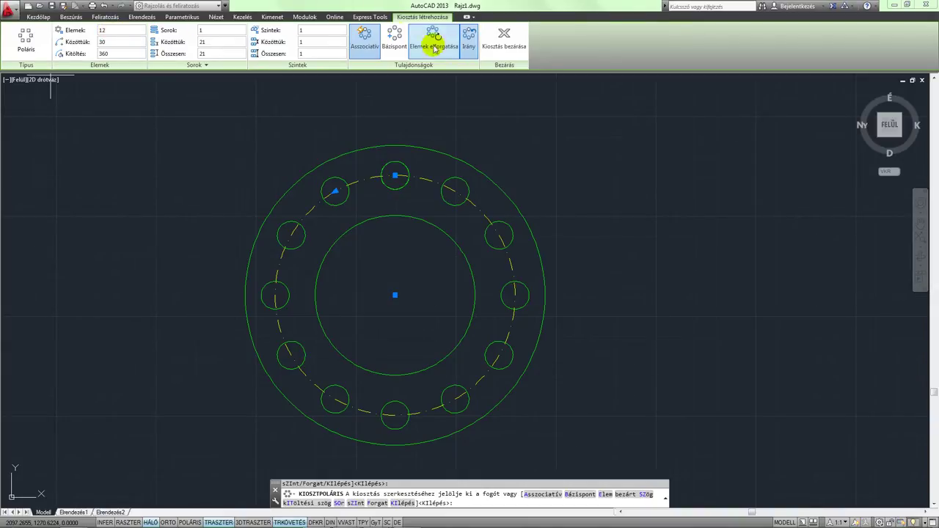
left_click(513, 48)
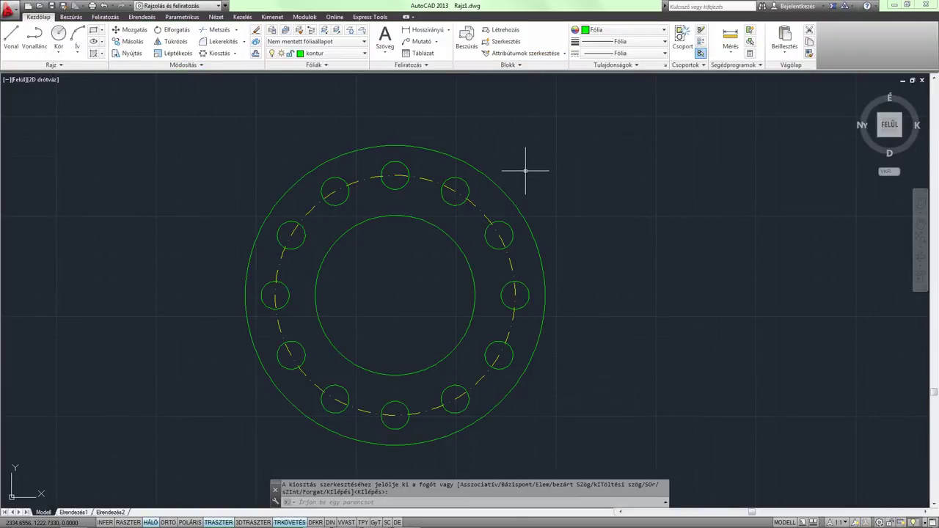
- Explode the bolt-hole array from the Home tab
middle_click_drag(526, 170, 513, 185)
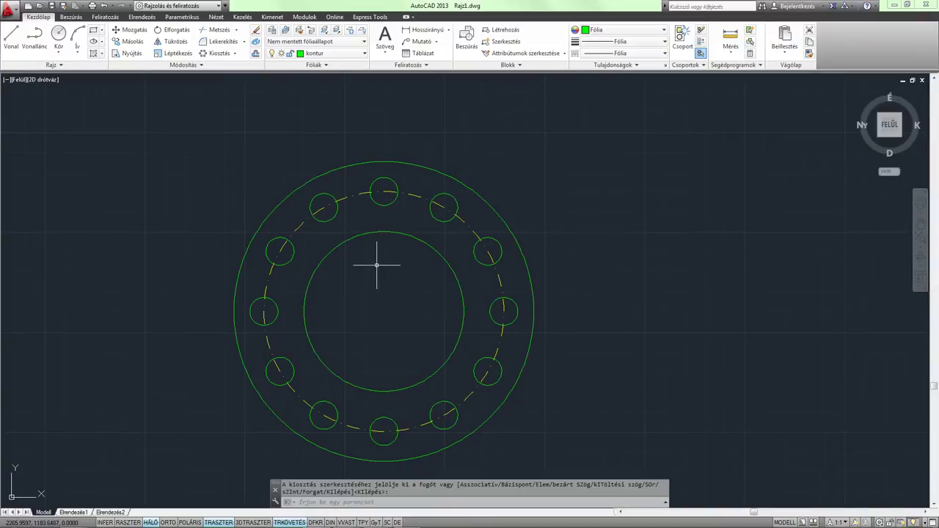
middle_click_drag(376, 265, 359, 252)
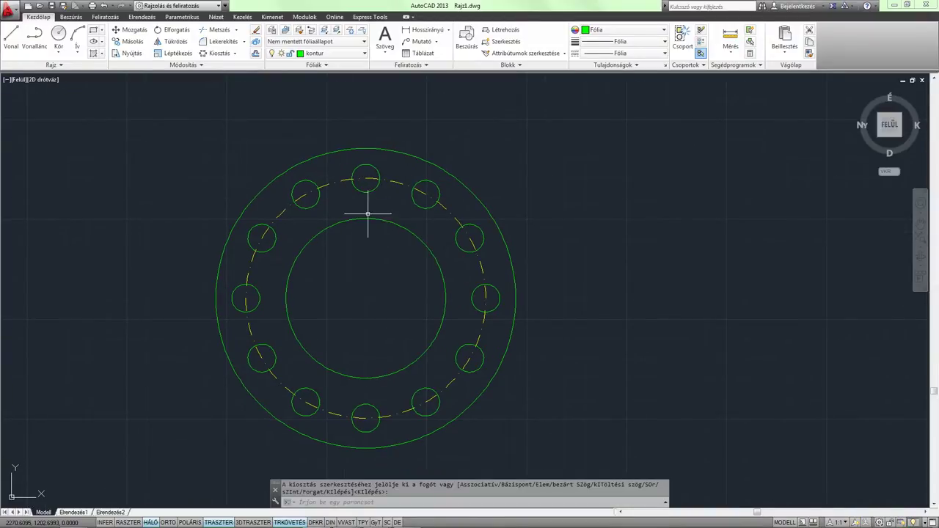
scroll(368, 211, "up", 2)
middle_click_drag(368, 211, 378, 192)
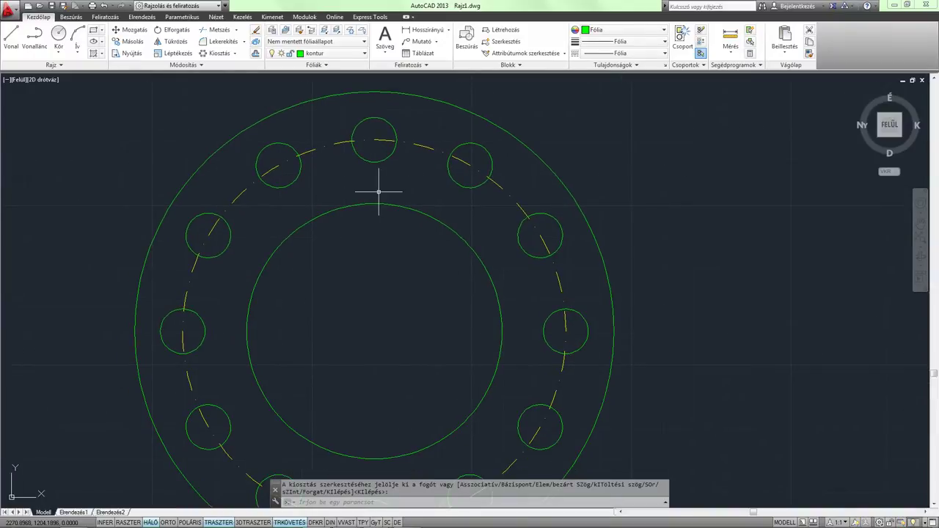
left_click(381, 182)
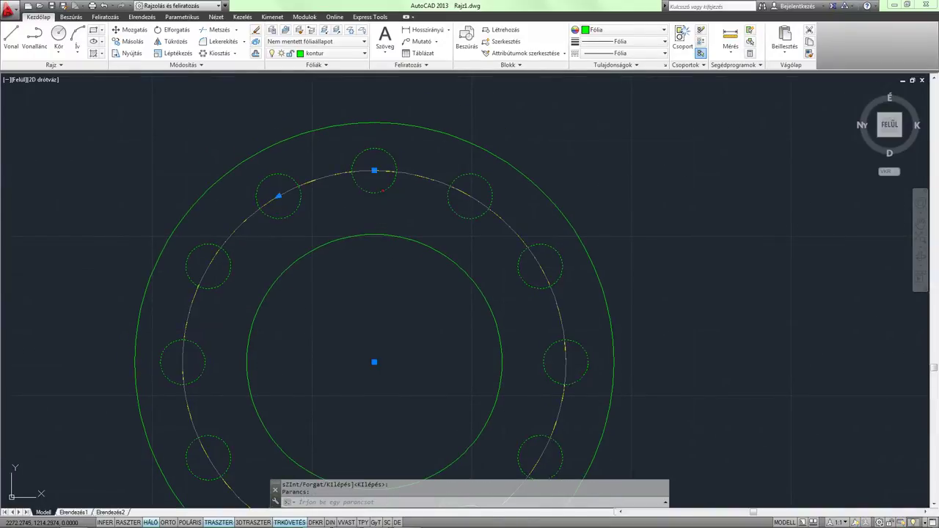
left_click(34, 17)
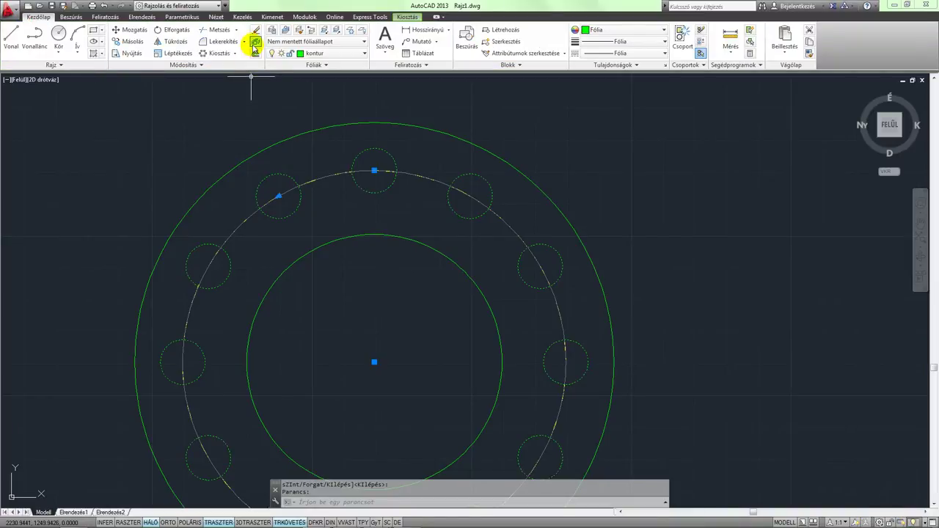
left_click(254, 42)
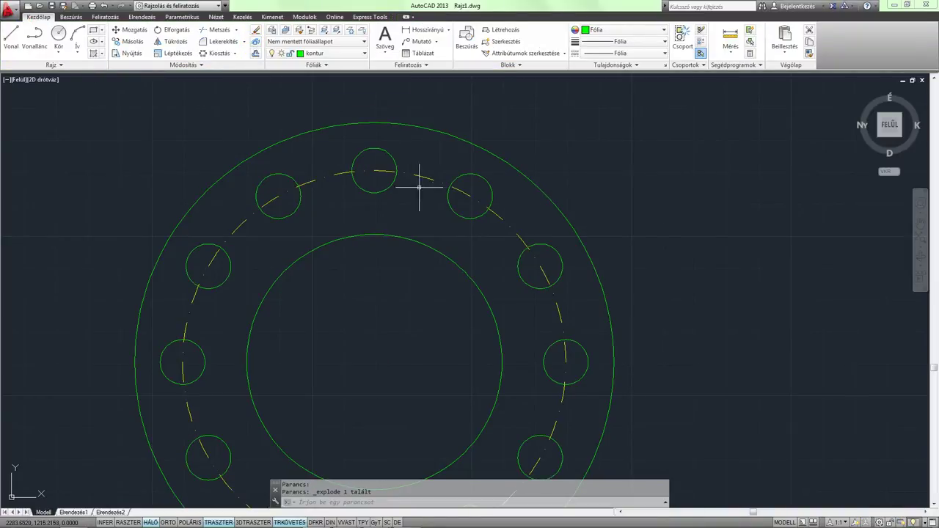
- Select a few bolt holes to confirm they are now separate circles
left_click(390, 190)
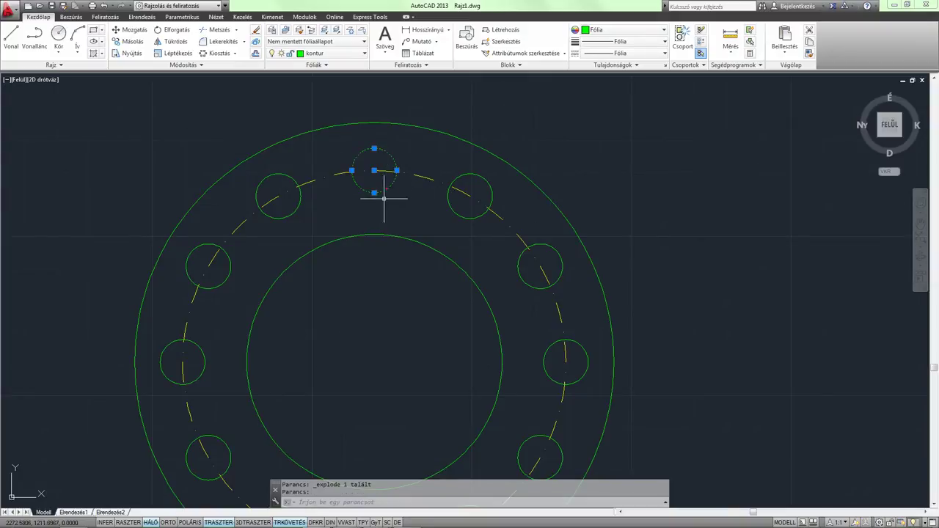
key("Escape")
left_click(449, 198)
left_click(449, 217)
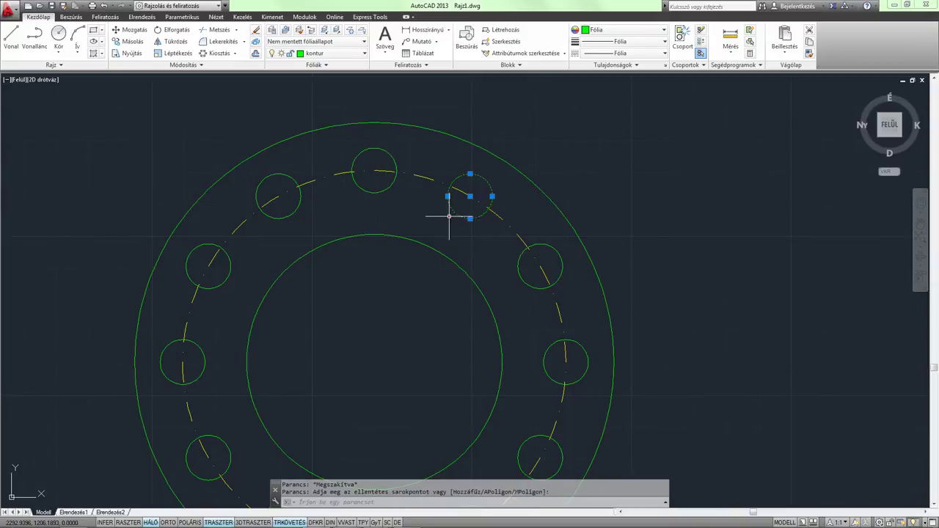
left_click(521, 276)
key("Escape")
scroll(498, 278, "down", 3)
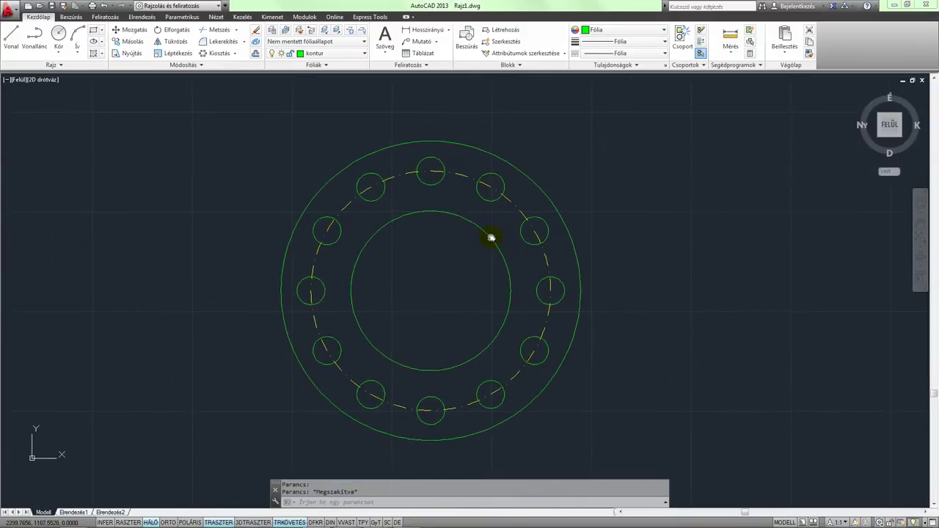
scroll(441, 205, "up", 2)
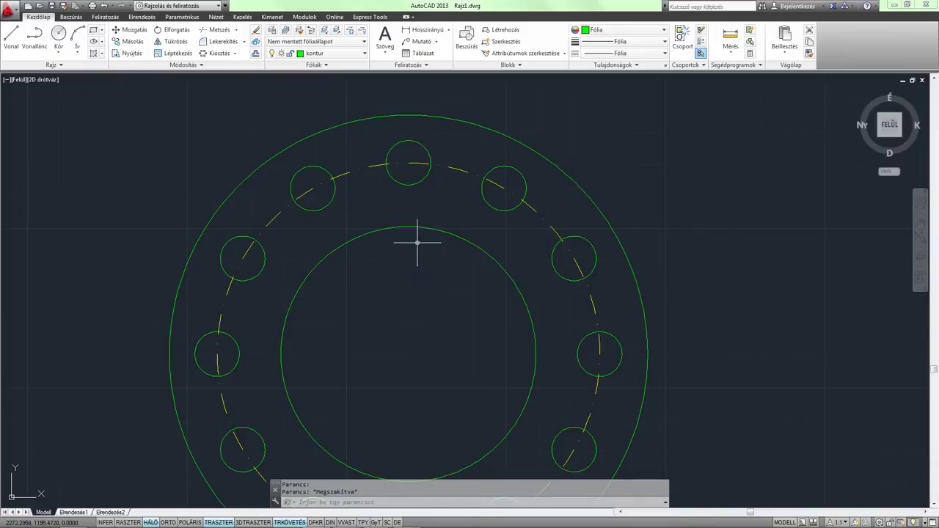
- Draw a vertical line from the top bolt hole's bottom quadrant to the Ø80 circle
scroll(414, 215, "up", 2)
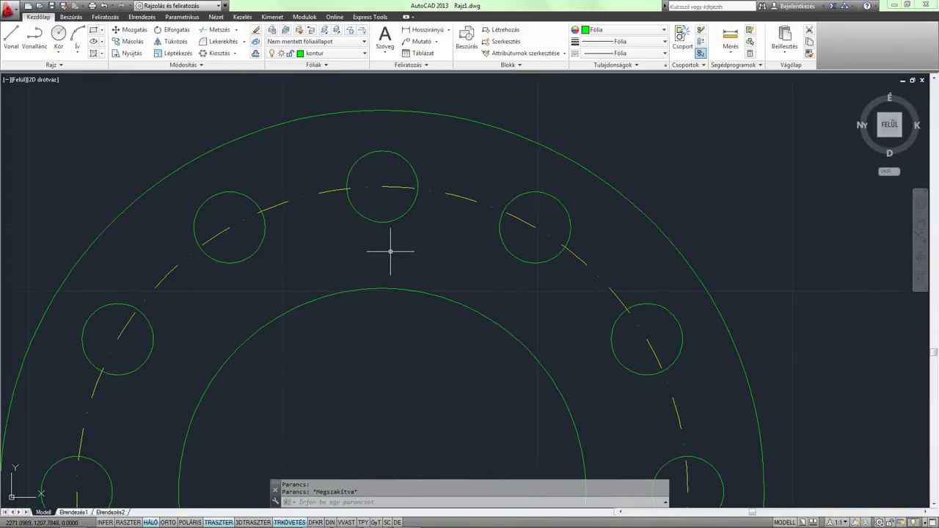
left_click(11, 36)
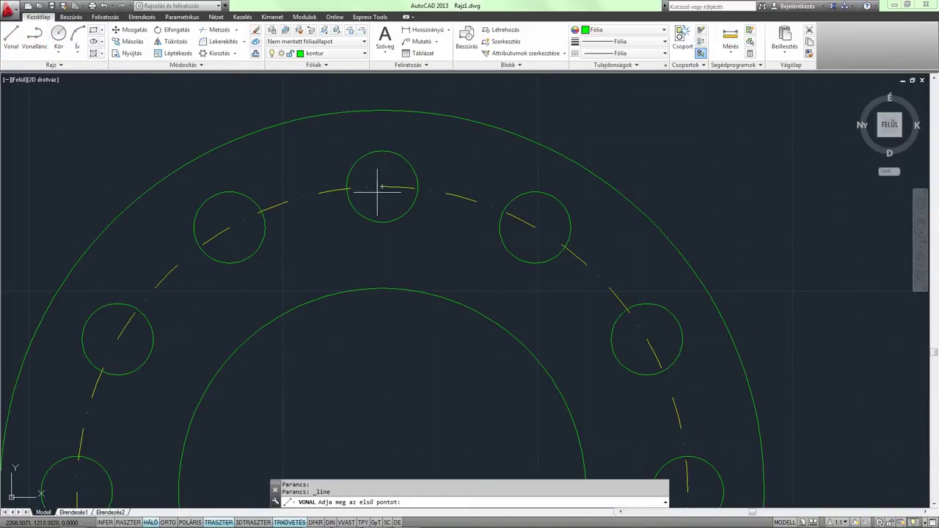
left_click(381, 221)
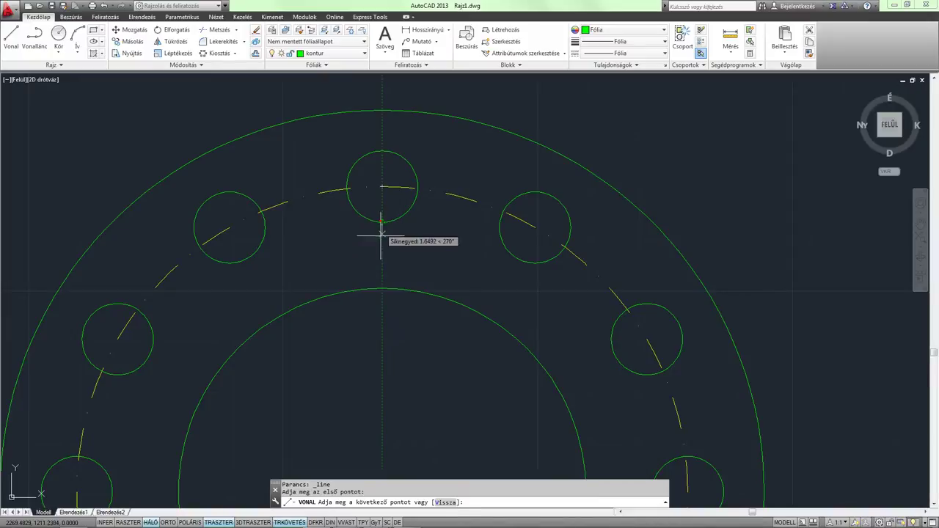
left_click(381, 289)
key("Return")
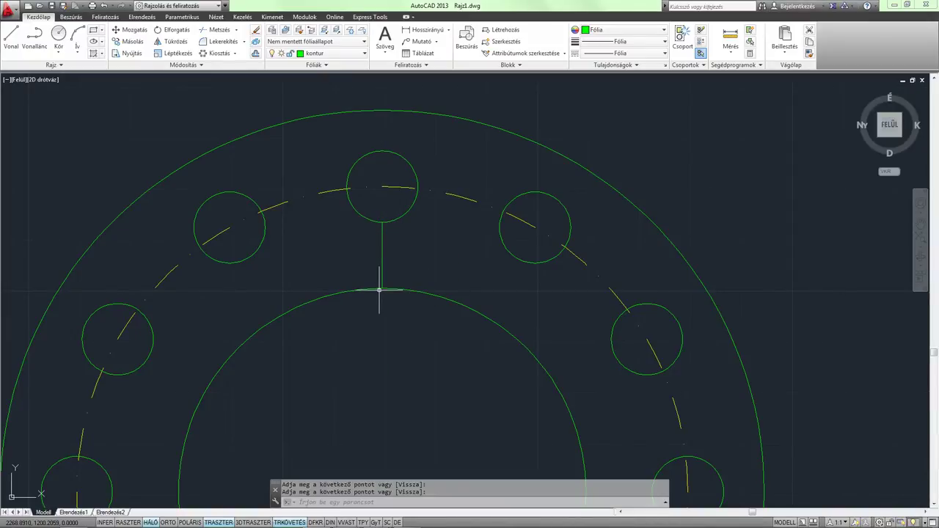
- Offset the vertical line 2.5 to the right and to the left with PÁRH
type("párh")
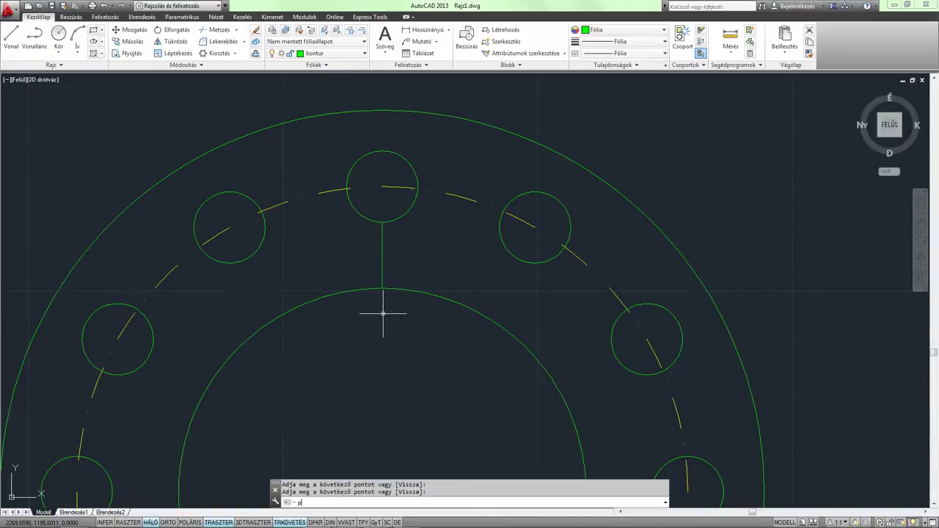
key("Return")
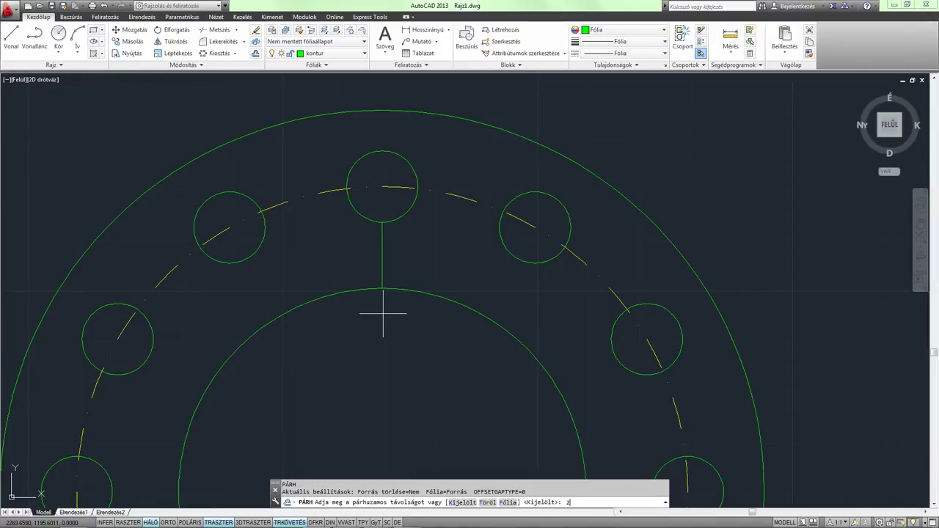
type("5")
key("Return")
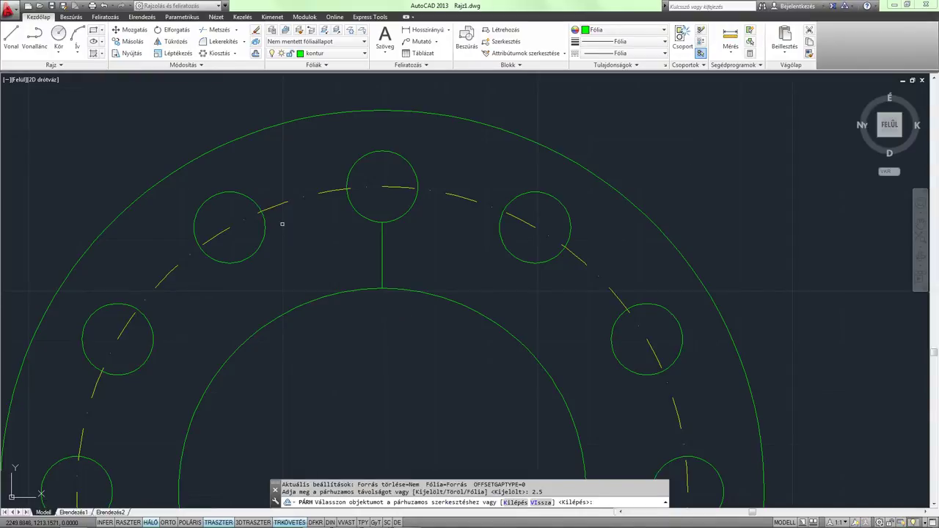
left_click(382, 252)
left_click(388, 262)
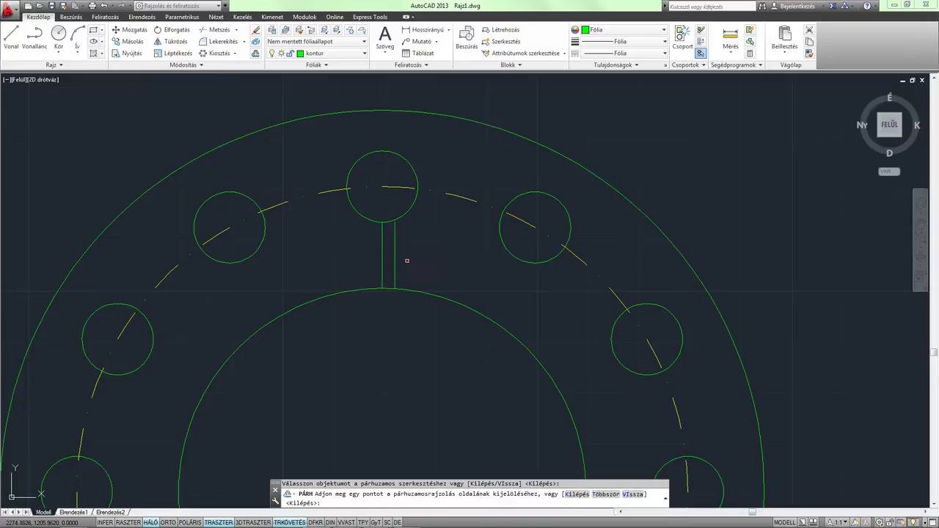
left_click(382, 260)
left_click(355, 259)
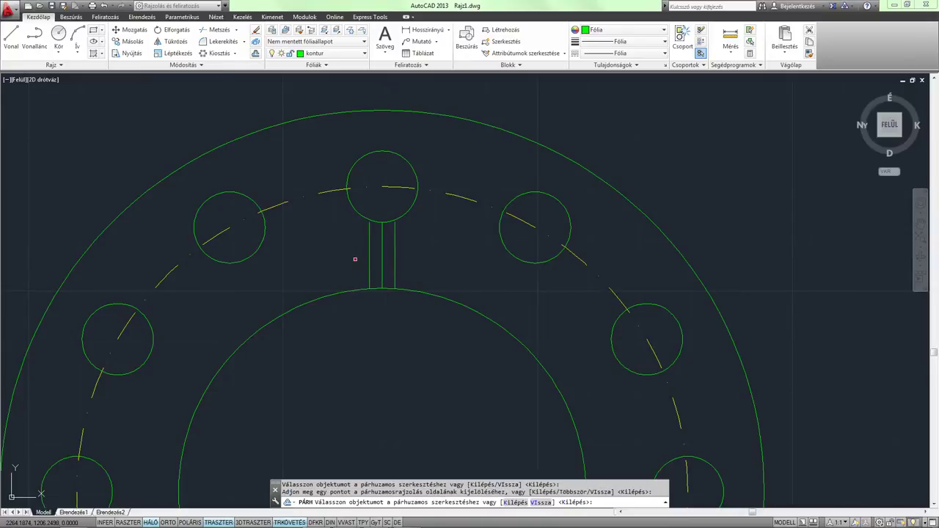
key("Escape")
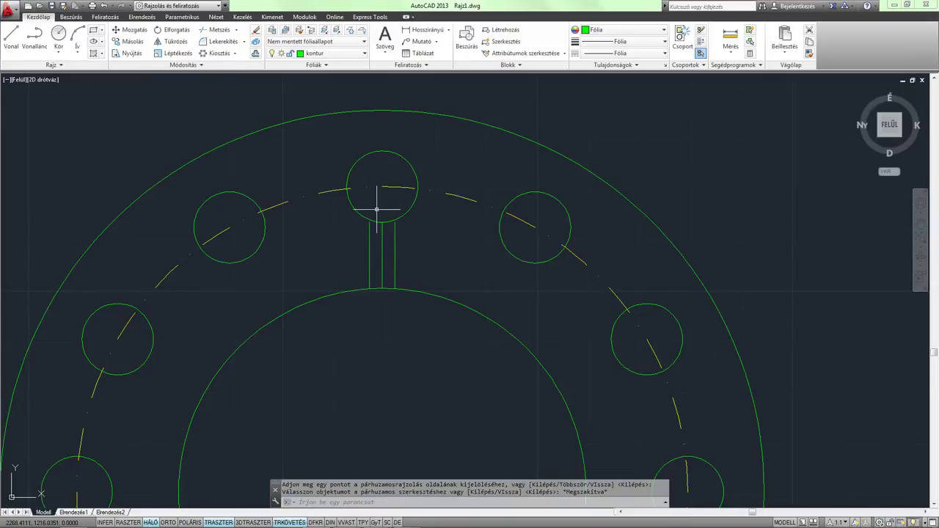
scroll(376, 209, "up", 2)
left_click_drag(404, 303, 335, 304)
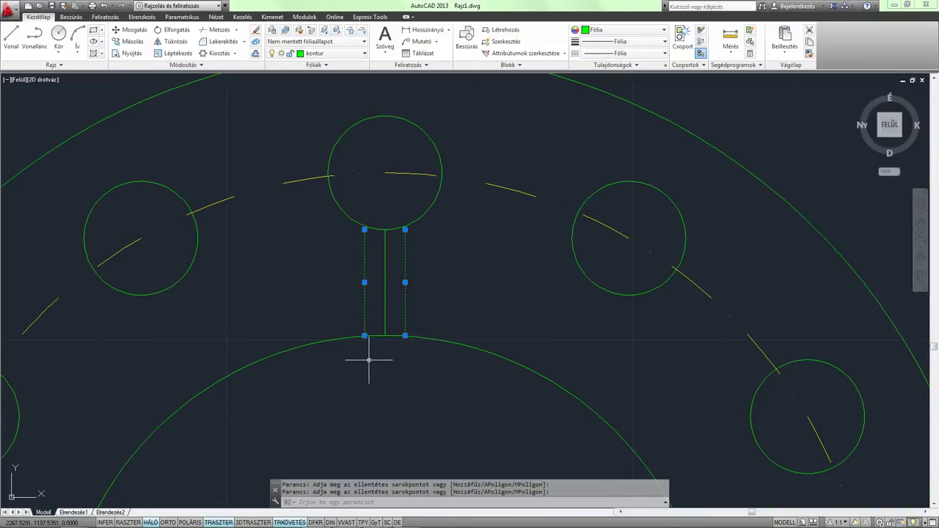
- Extend the slot lines up to the top bolt hole as boundary
key("Escape")
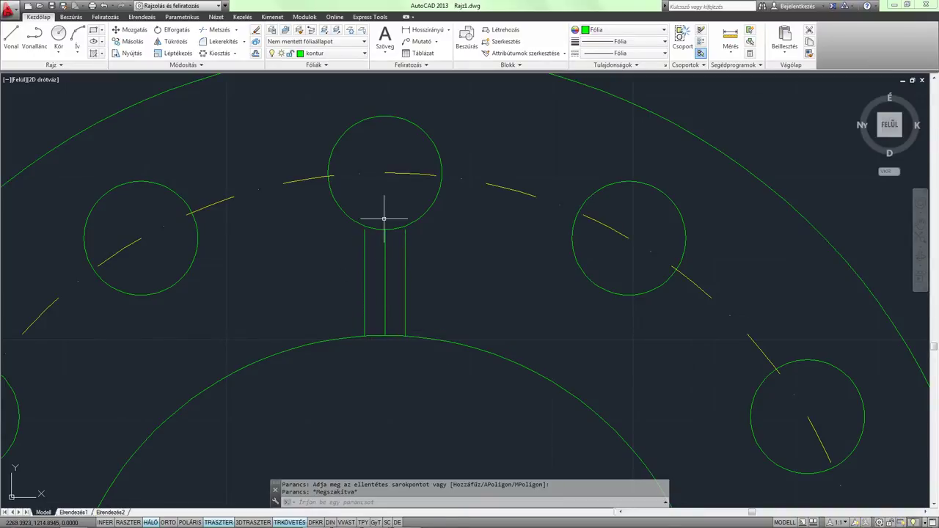
scroll(384, 218, "up", 3)
scroll(382, 218, "up", 1)
type("E")
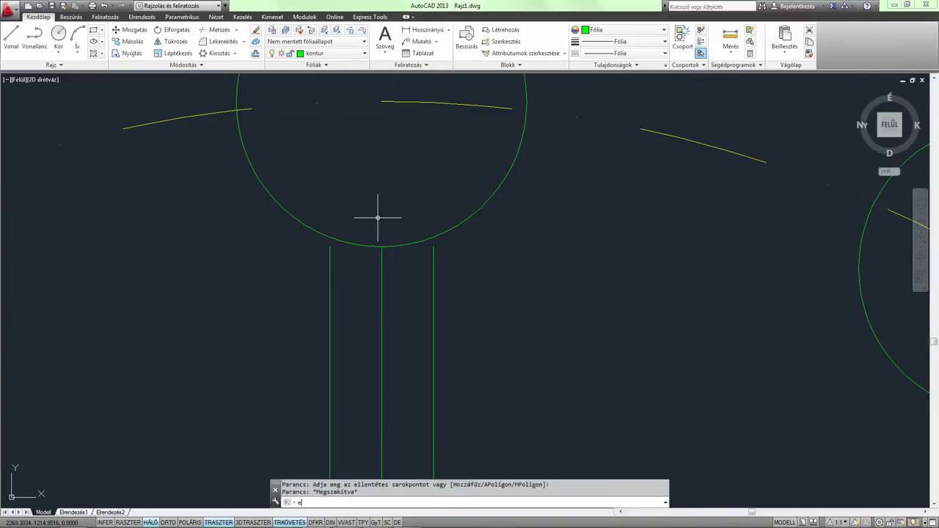
type("l")
key("Return")
left_click(417, 241)
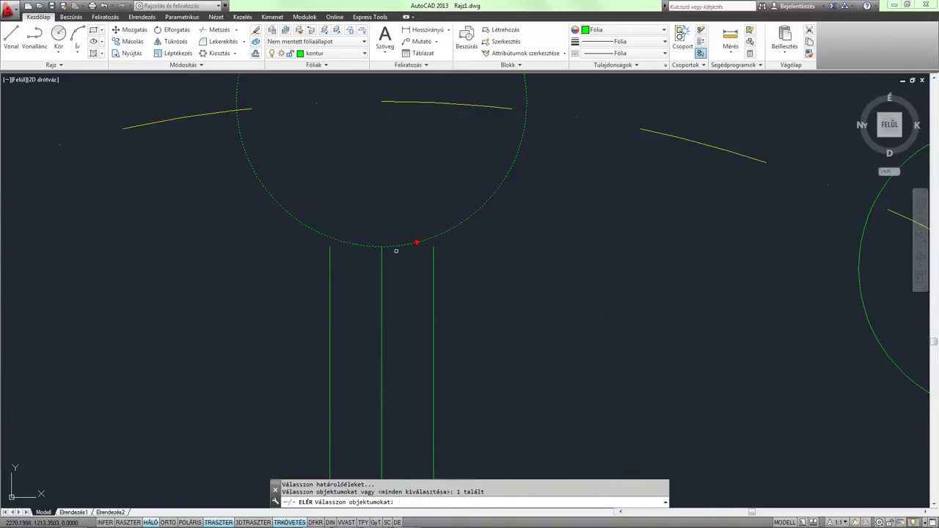
key("Return")
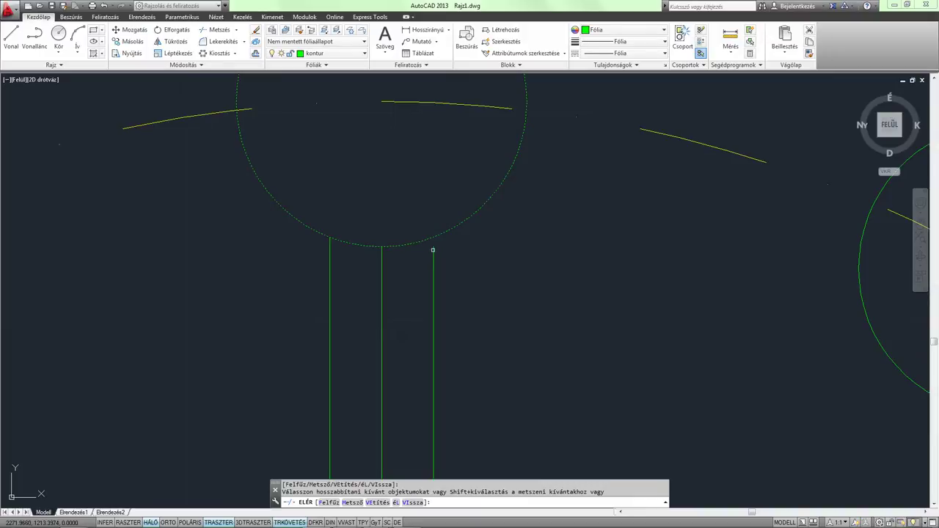
key("Return")
- Erase the slot's middle vertical line
scroll(448, 253, "down", 4)
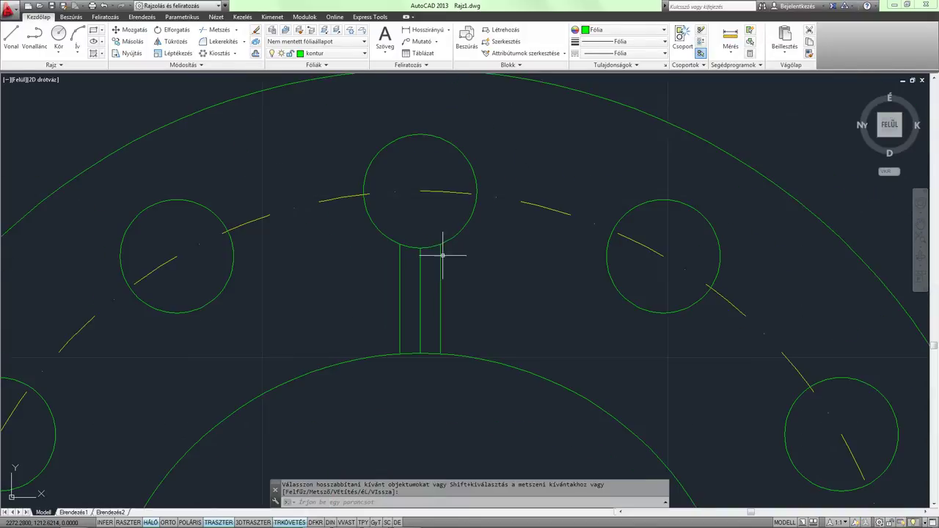
middle_click_drag(442, 256, 403, 273)
left_click(404, 272)
left_click(349, 280)
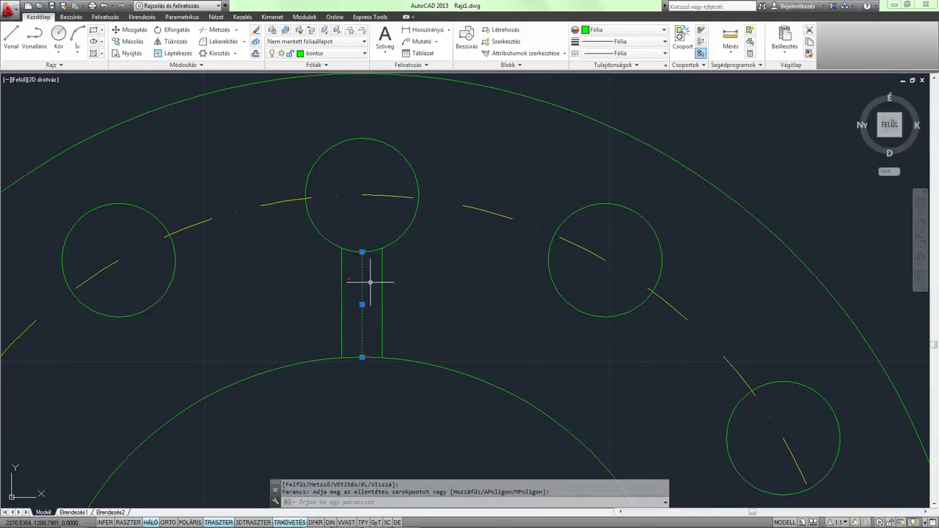
key("Delete")
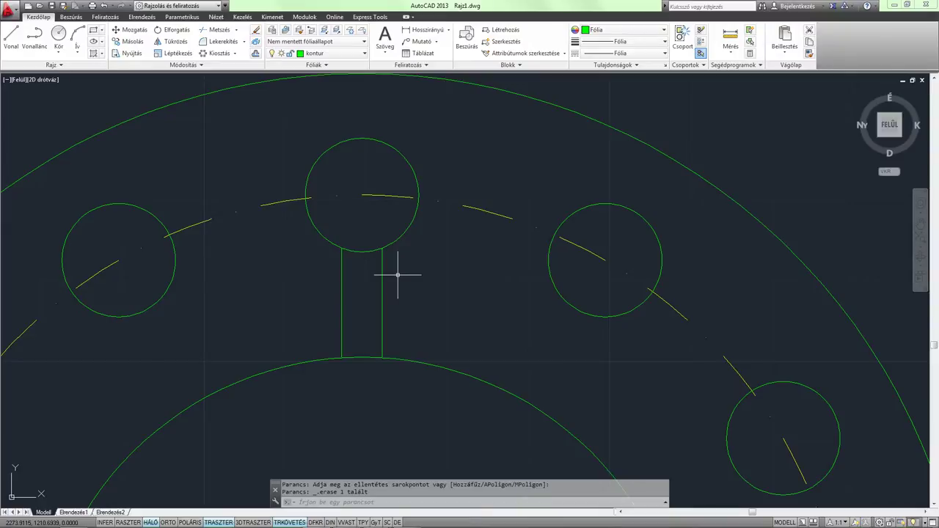
- Inspect the slot by selecting its two remaining side lines
scroll(396, 275, "down", 3)
middle_click_drag(399, 272, 403, 232)
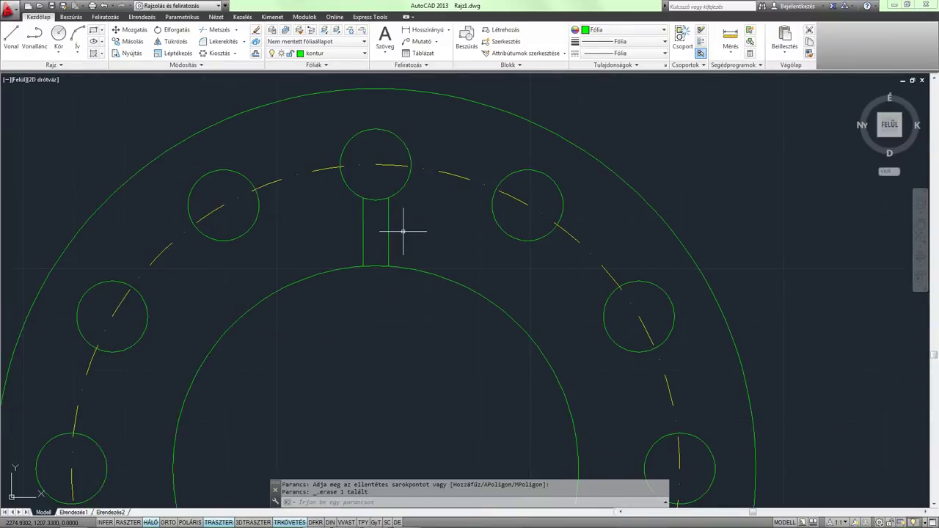
scroll(403, 232, "down", 3)
middle_click_drag(404, 197, 399, 186)
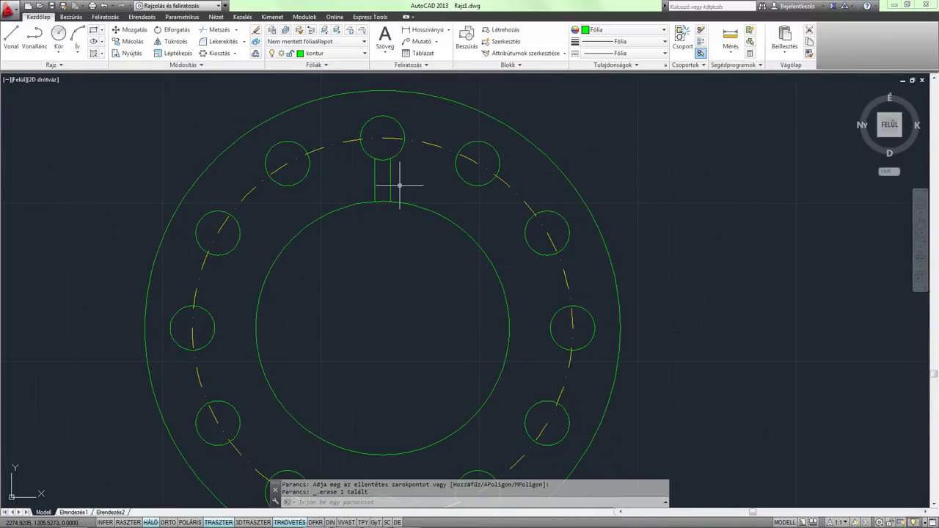
scroll(400, 186, "up", 2)
left_click(402, 189)
left_click(347, 177)
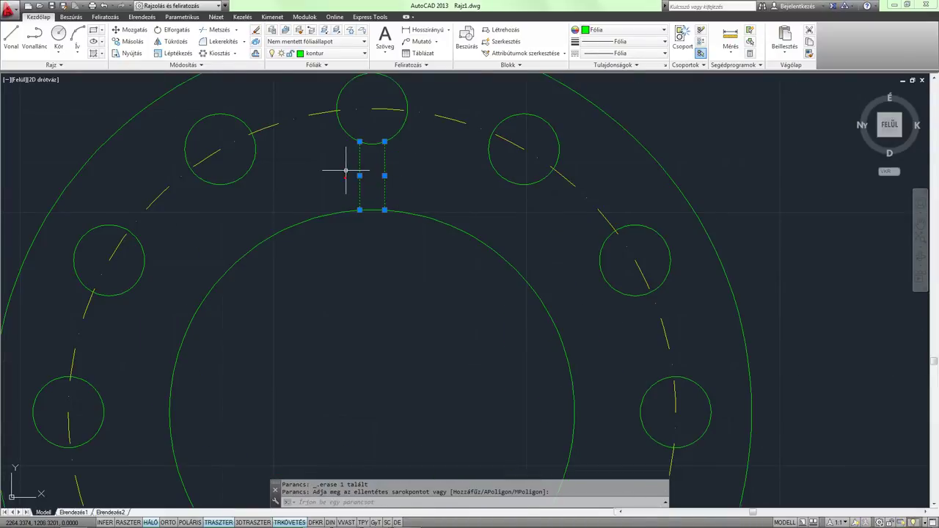
middle_click_drag(346, 172, 323, 227)
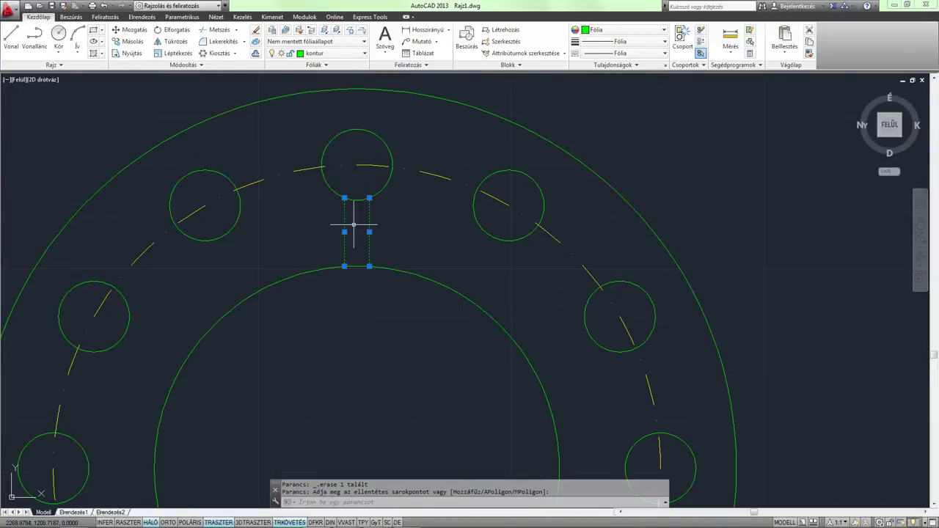
key("Escape")
key("Escape")
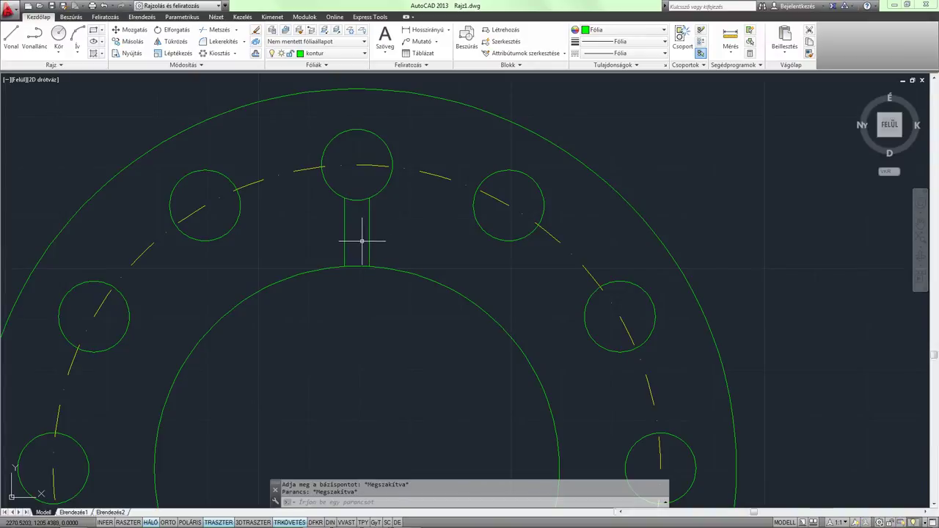
middle_click_drag(362, 242, 376, 256)
- Attempt a trim using both slot lines as cutting edges, then cancel it
type("tr")
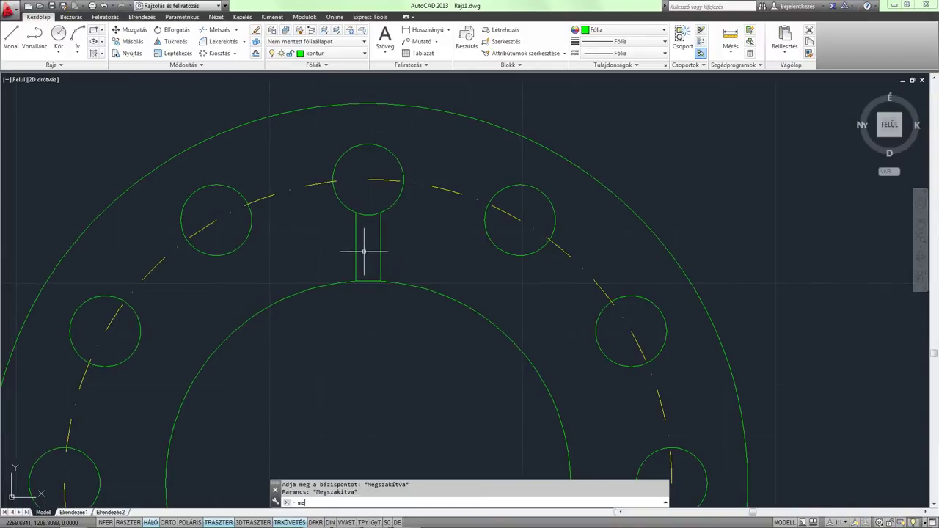
key("Return")
left_click(355, 249)
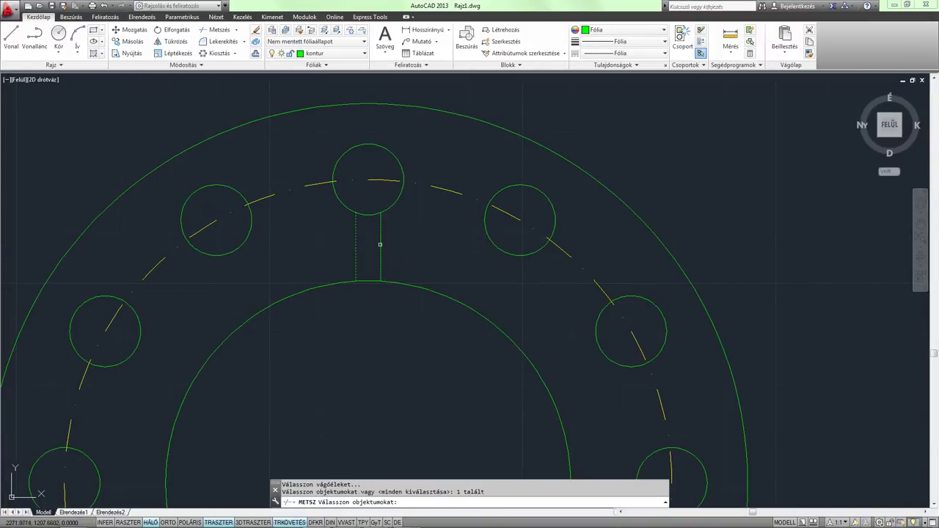
left_click(380, 244)
key("Return")
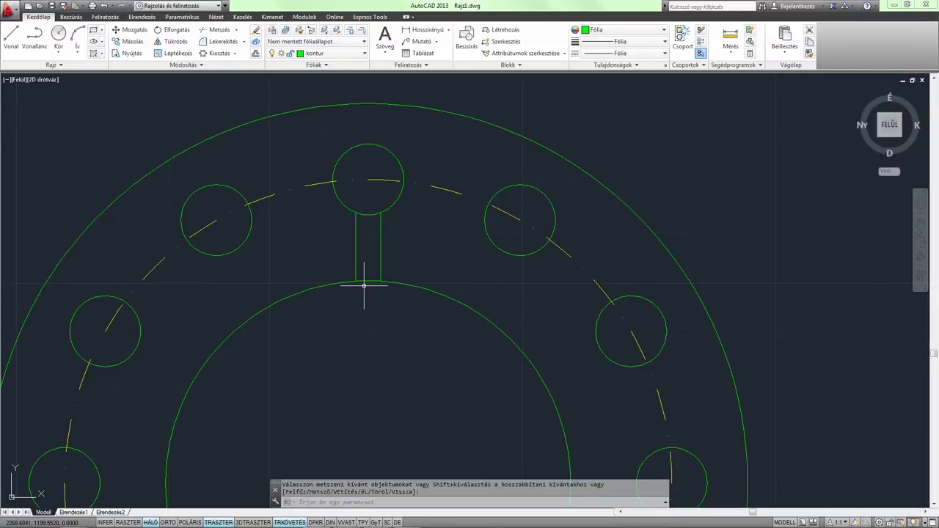
scroll(367, 274, "up", 6)
scroll(371, 268, "up", 5)
middle_click_drag(434, 272, 480, 312)
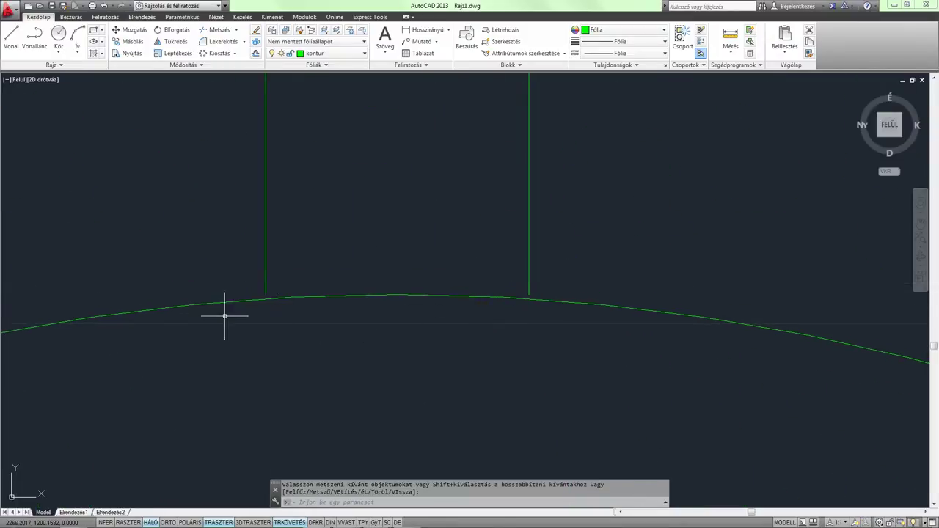
left_click(240, 264)
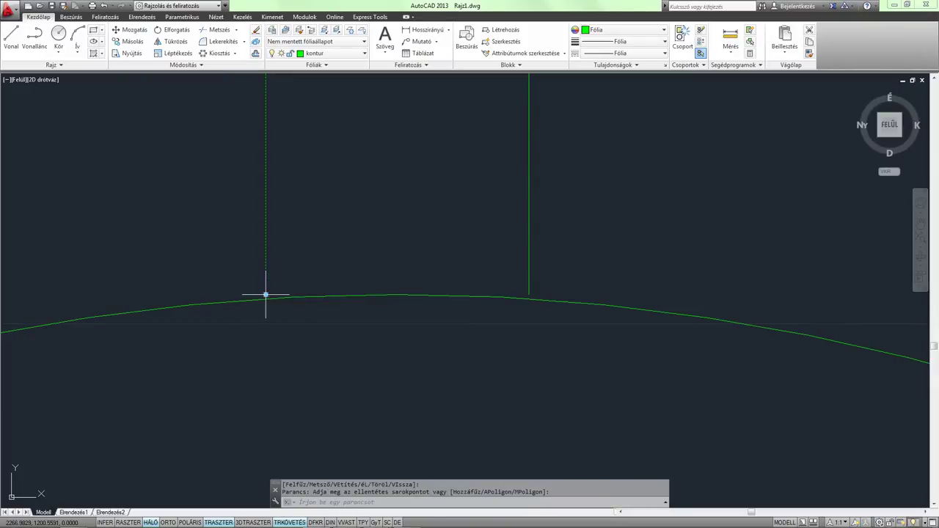
key("Escape")
key("Escape")
type("REG")
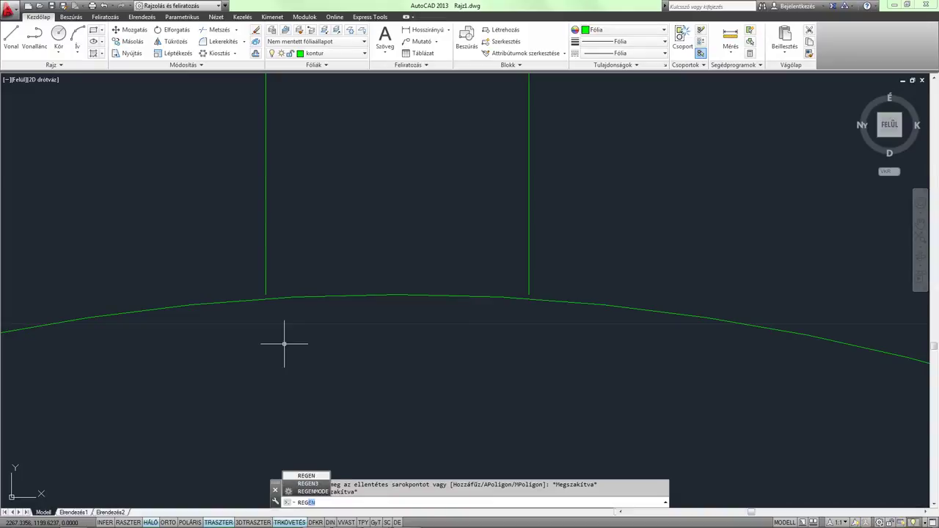
key("Return")
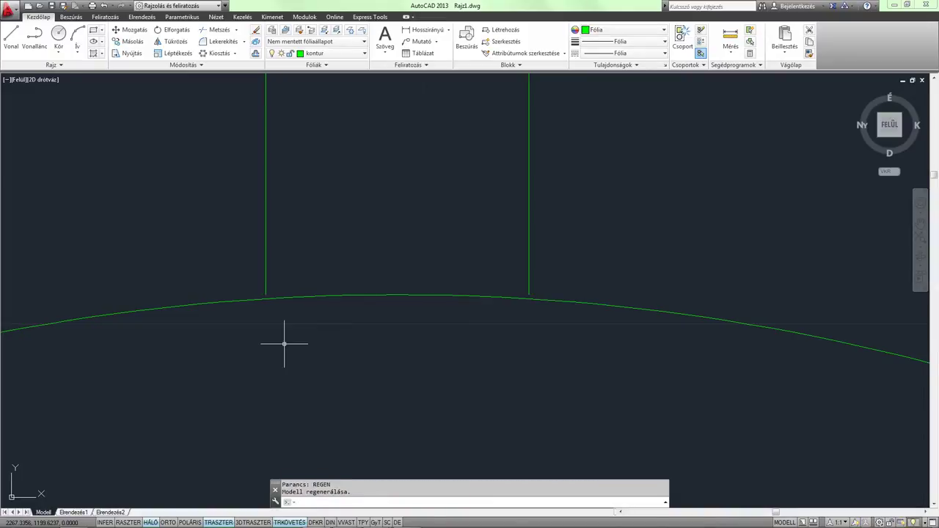
- Grip-stretch both slot side lines down past the inner Ø80 circle
left_click(293, 237)
left_click(230, 220)
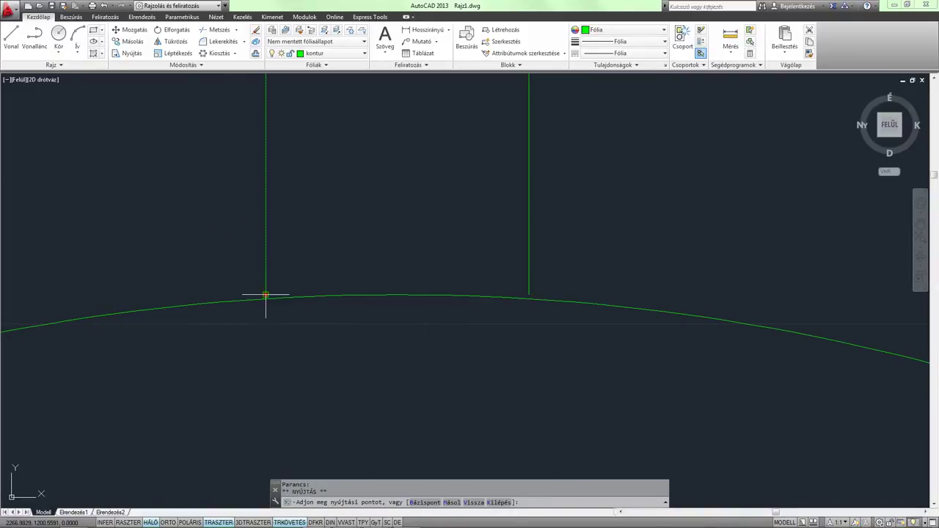
left_click(265, 297)
left_click(265, 387)
key("Escape")
left_click(502, 235)
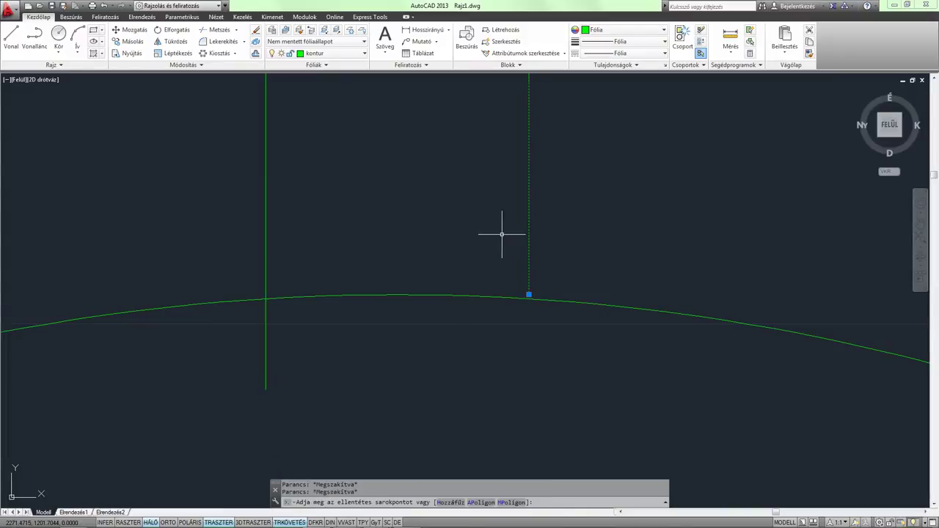
left_click(535, 313)
left_click(528, 295)
left_click(528, 370)
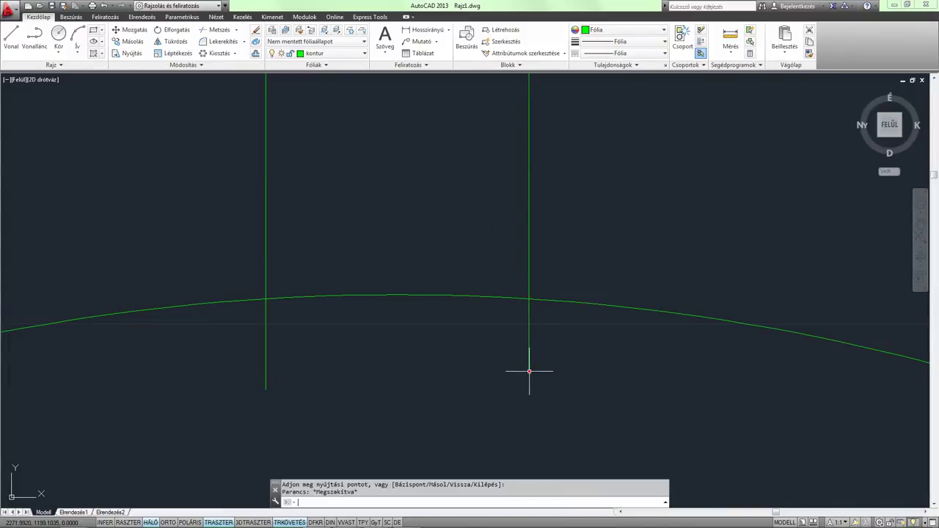
key("Escape")
- Trim away the inner circle's arc between the two slot lines with METSZ
type("m")
type("tsz")
key("Return")
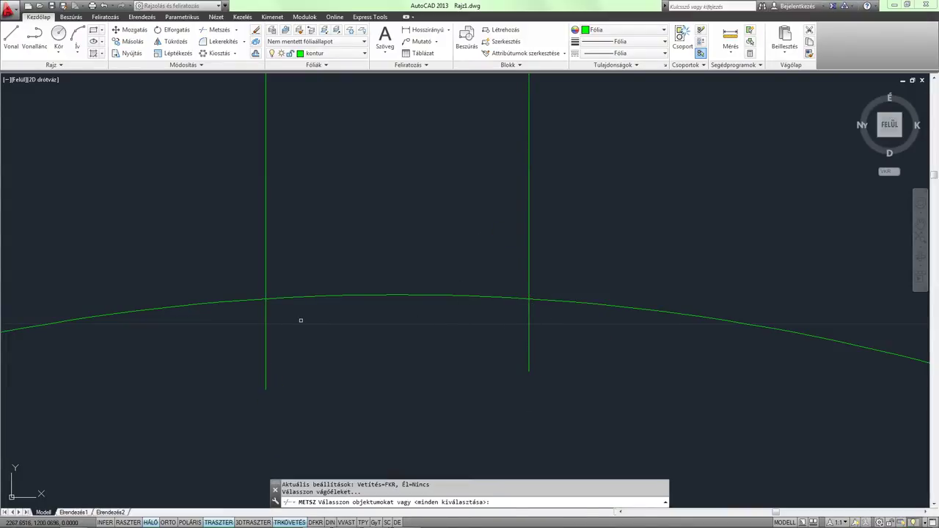
left_click(292, 327)
left_click(245, 316)
left_click(668, 363)
left_click(524, 321)
key("Return")
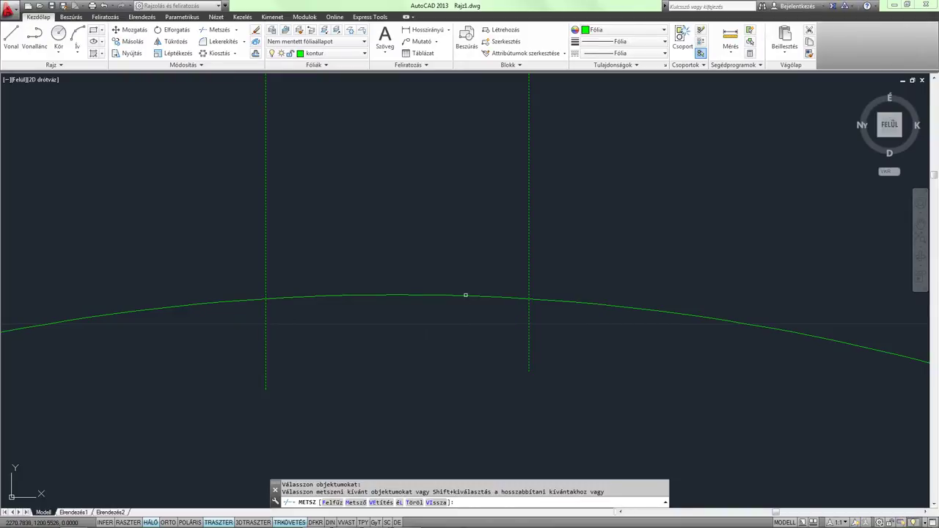
left_click(463, 296)
scroll(463, 293, "down", 5)
scroll(439, 287, "down", 1)
- End the previous trim, retry with the top hole circle as cutting edge, and zoom onto the slot
key("Return")
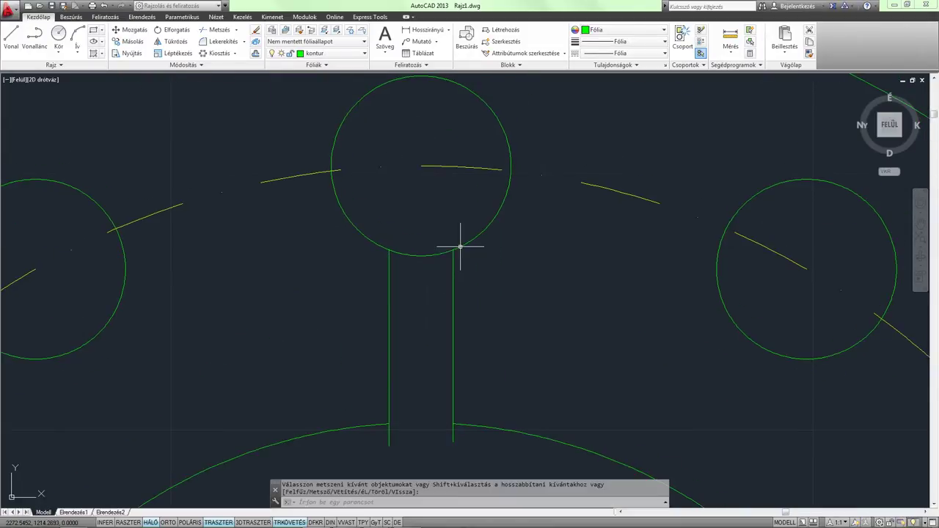
key("Return")
left_click(455, 243)
key("Return")
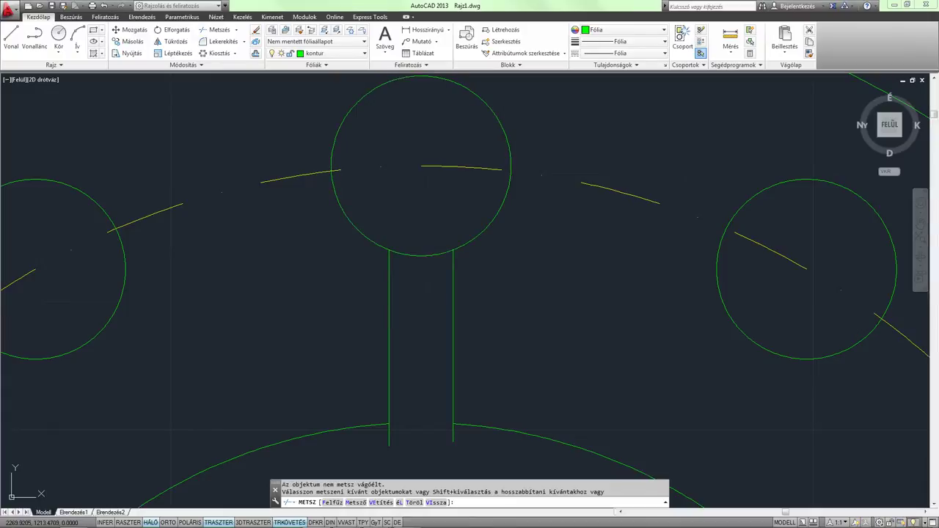
key("Return")
scroll(436, 248, "up", 4)
scroll(476, 255, "up", 5)
scroll(494, 224, "up", 2)
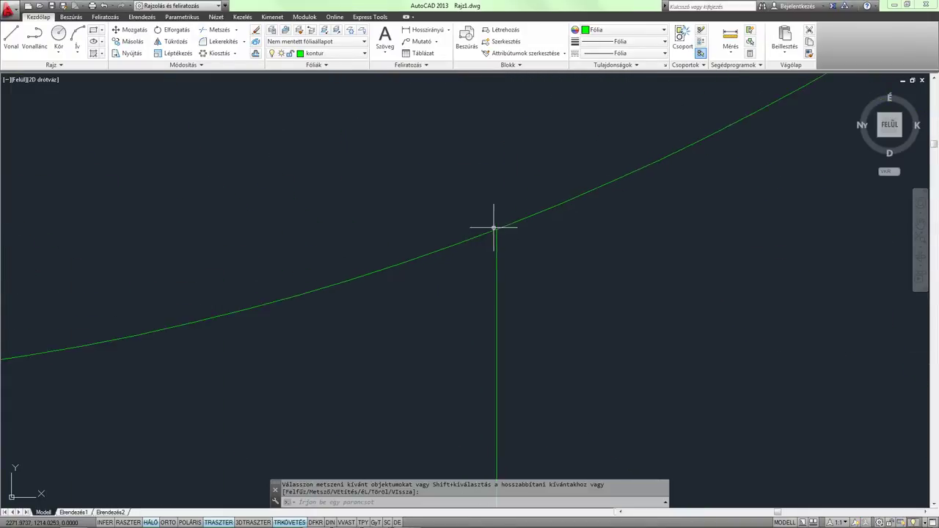
scroll(499, 224, "up", 2)
scroll(494, 257, "down", 3)
scroll(495, 260, "down", 6)
- Extend the right and left slot lines up into the top hole circle
left_click(498, 273)
left_click(491, 284)
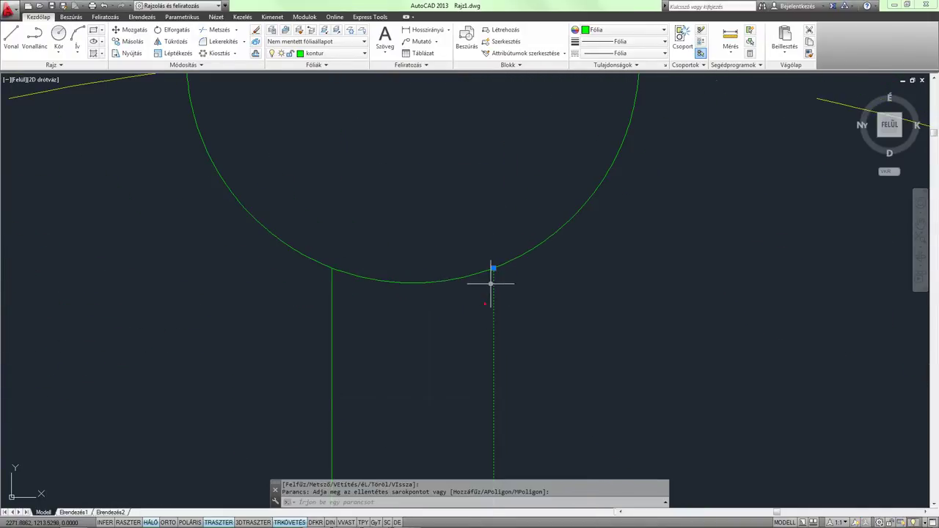
left_click(493, 269)
left_click(493, 220)
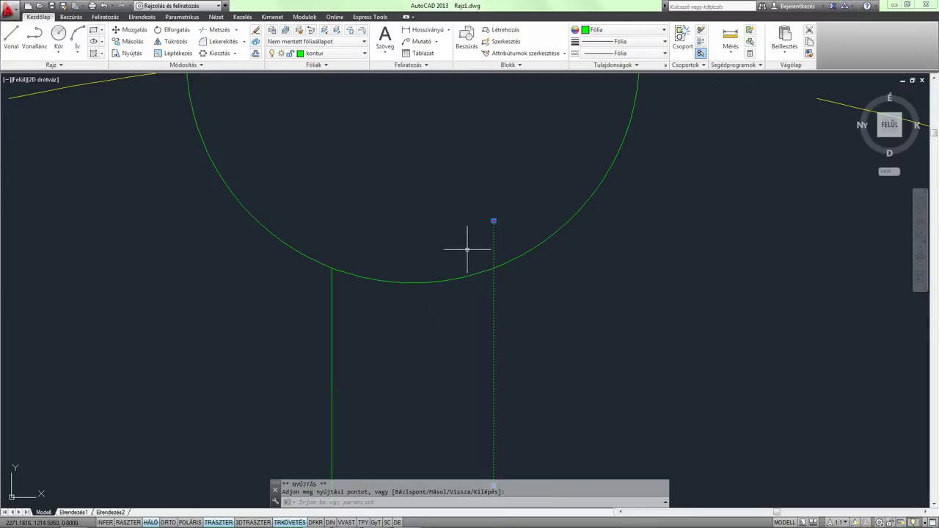
key("Escape")
left_click(334, 273)
left_click(332, 268)
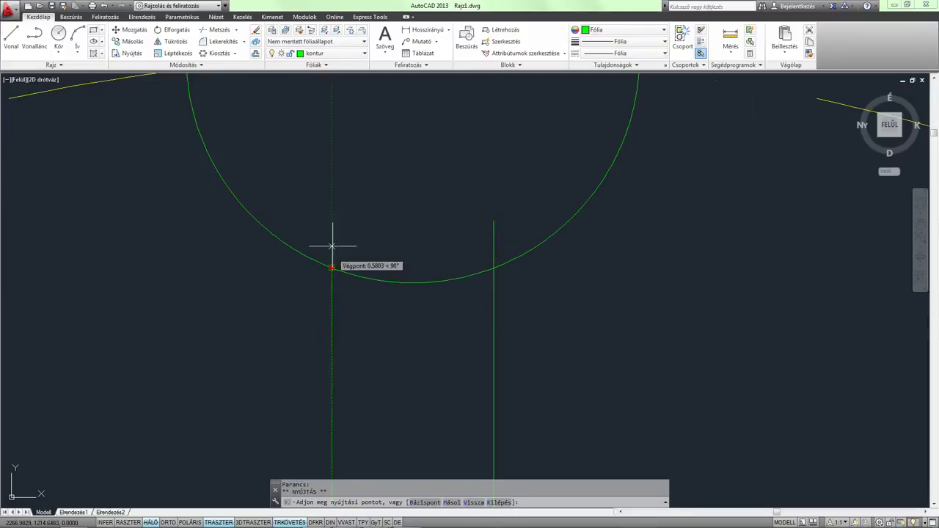
left_click(331, 220)
key("Escape")
type("me")
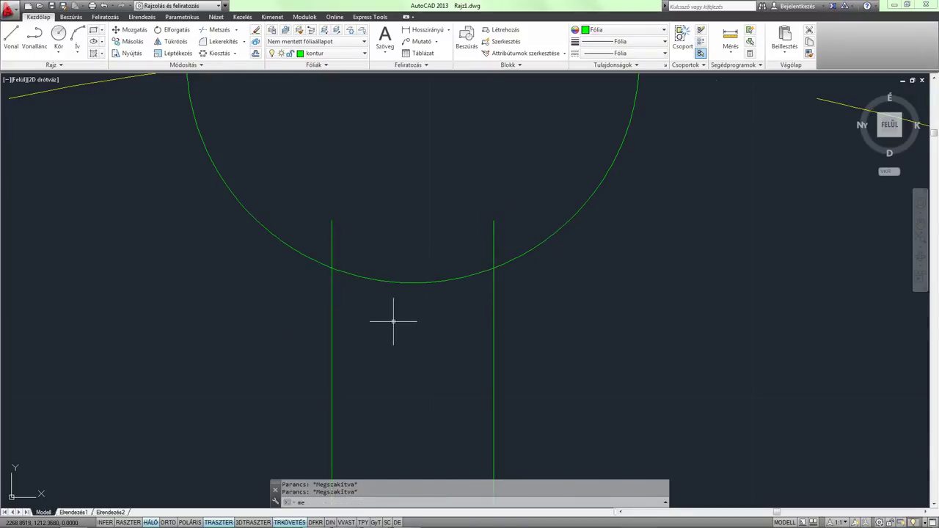
- With TR, trim away the circle's arc between the two slot lines
type("tr")
key("Return")
left_click(497, 356)
left_click(492, 355)
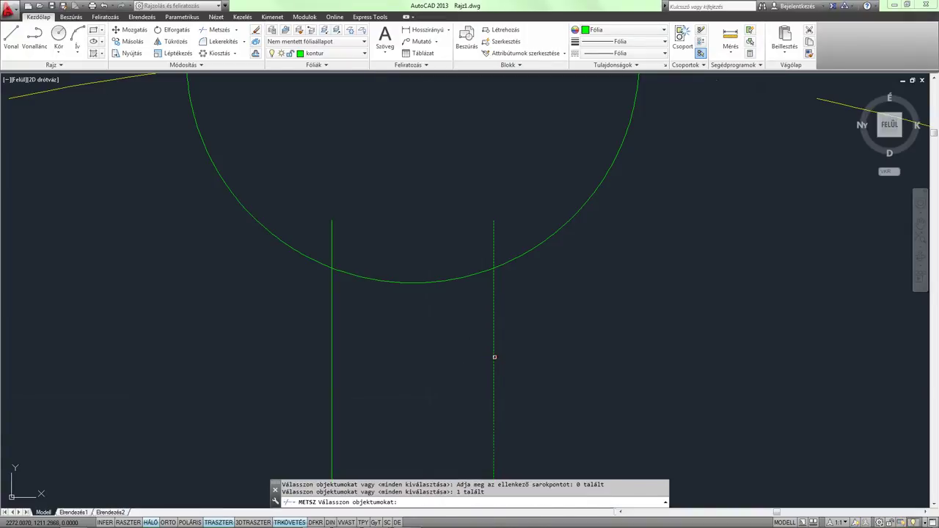
left_click(395, 323)
left_click(255, 351)
key("Return")
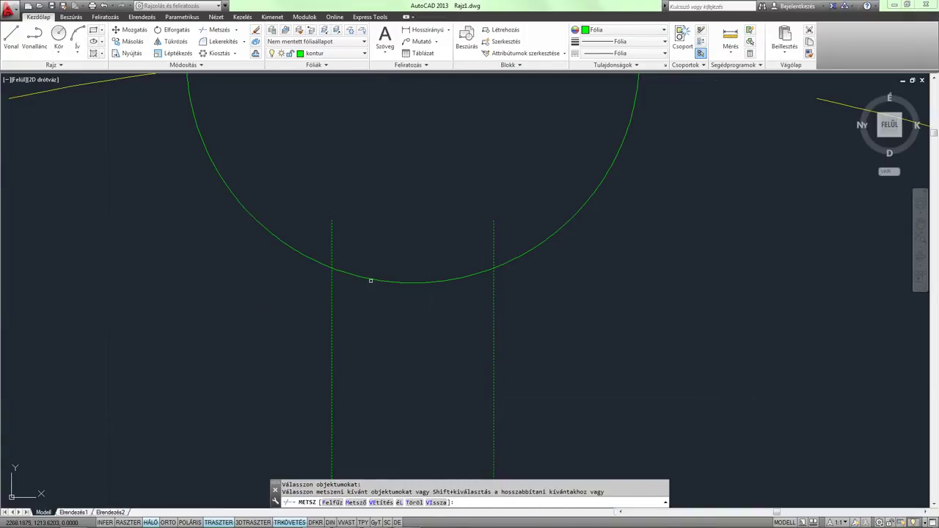
left_click(370, 281)
scroll(382, 246, "down", 4)
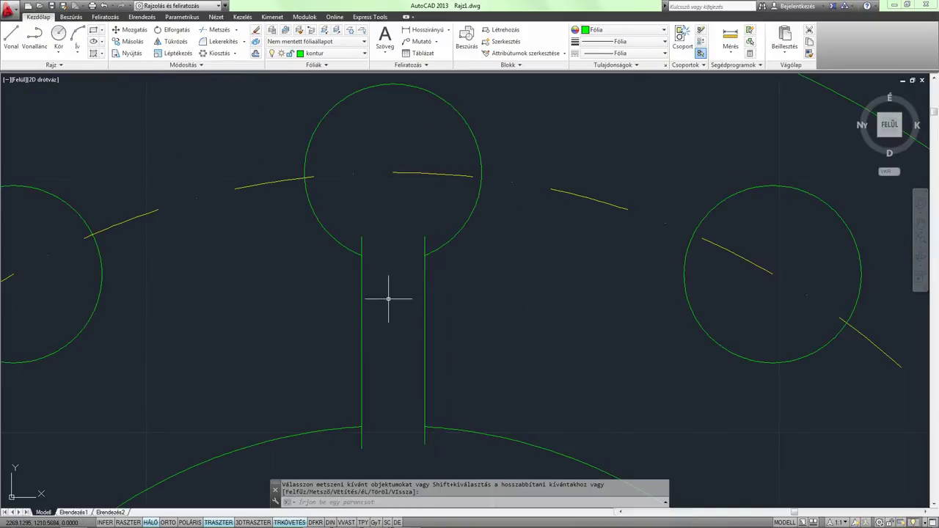
- Trim the leftover arc between the slot sides using the hole circle and lower arc as edges
key("Return")
key("Return")
left_click(446, 244)
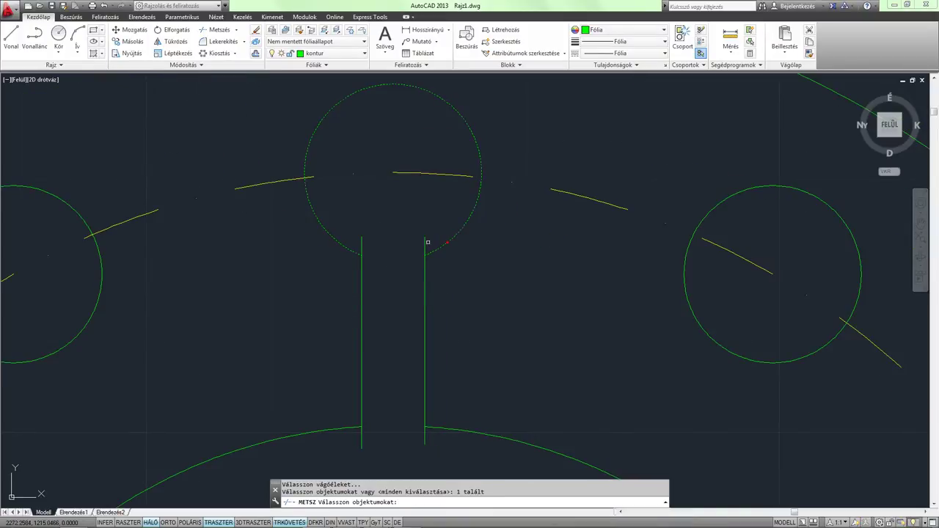
left_click(340, 428)
key("Return")
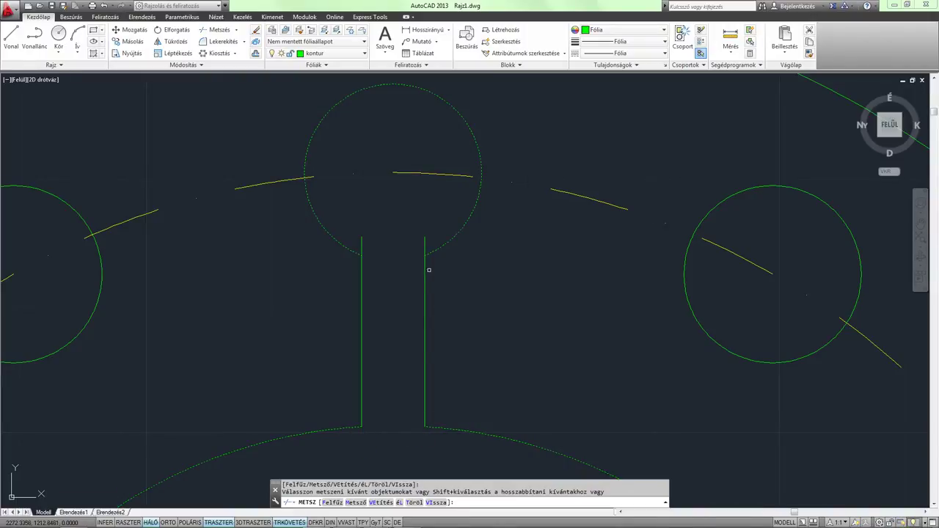
left_click(395, 255)
key("Return")
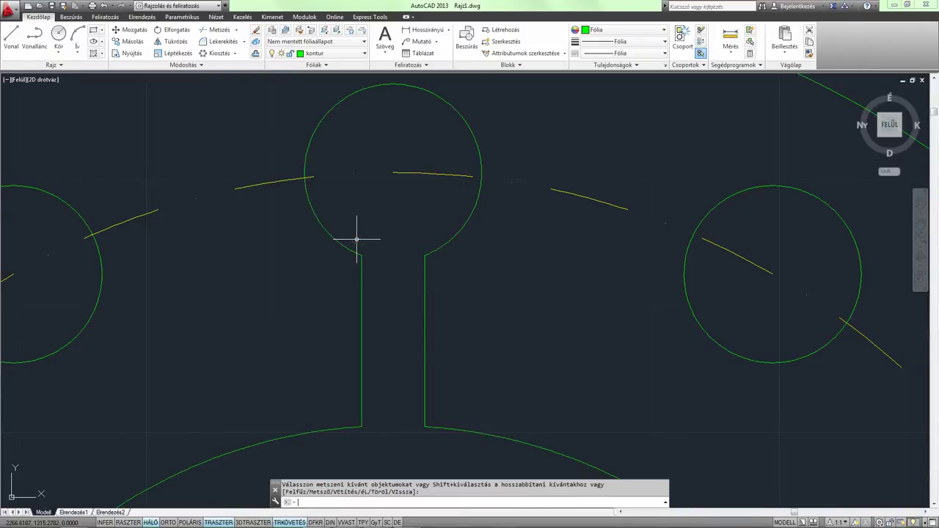
scroll(417, 248, "down", 5)
mouse_move(418, 248)
middle_mouse_down()
mouse_move(394, 174)
mouse_move(398, 216)
middle_mouse_up()
scroll(419, 230, "down", 2)
scroll(416, 193, "up", 2)
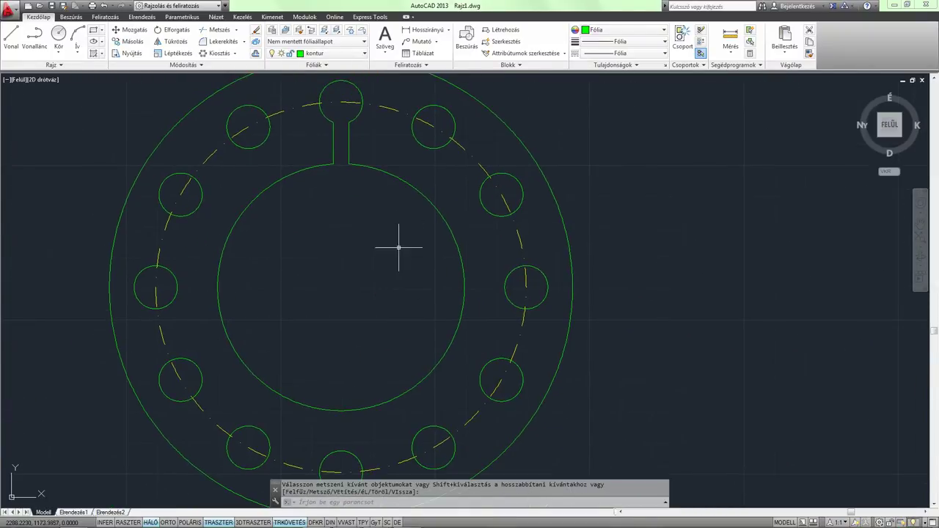
- Draw a Vonal line snapped from the lower-right bolt hole centre to the flange centre
left_click(11, 41)
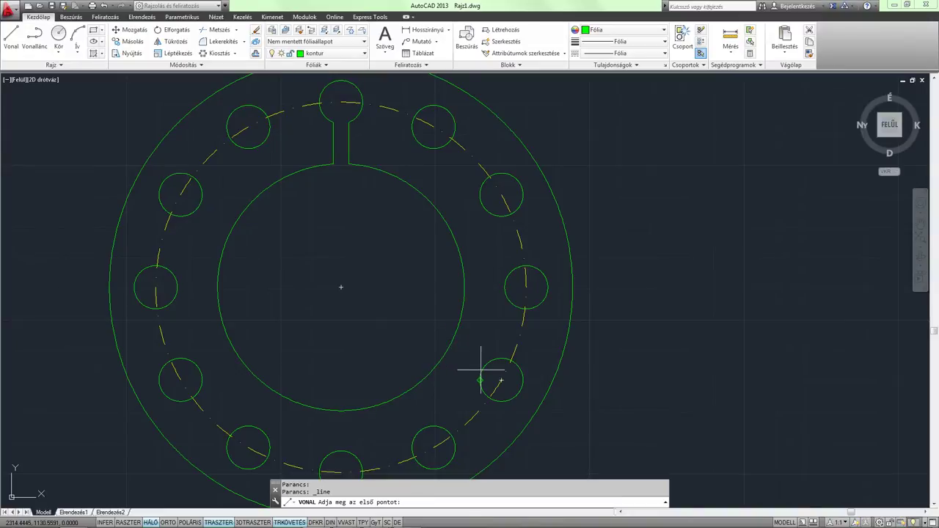
scroll(481, 370, "up", 2)
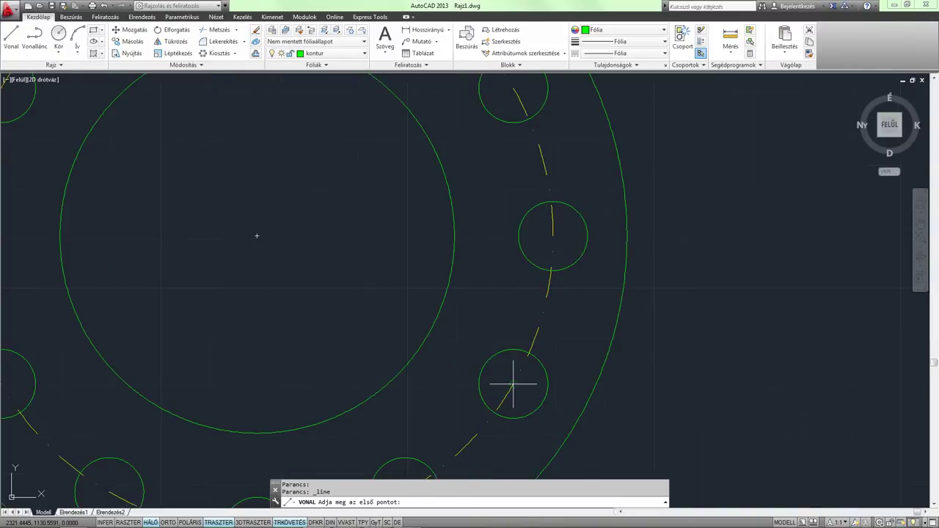
left_click(512, 383)
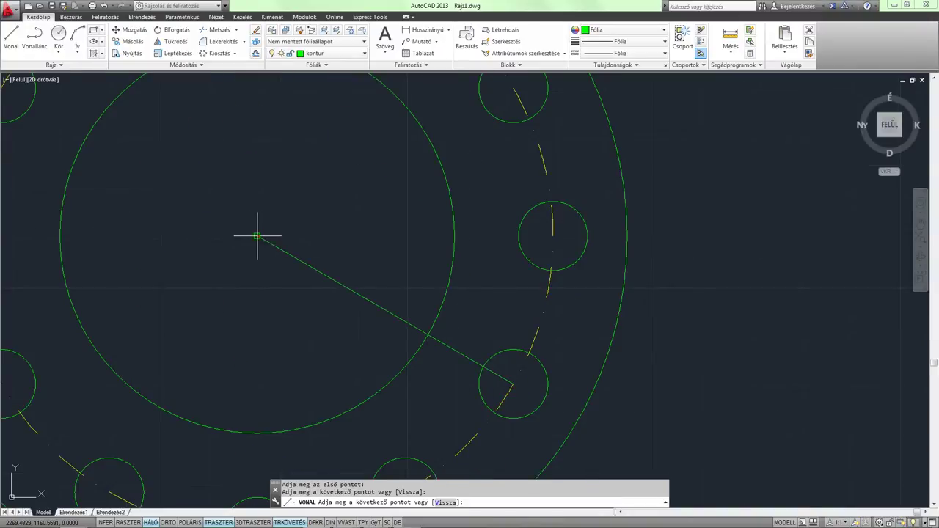
left_click(256, 235)
key("Escape")
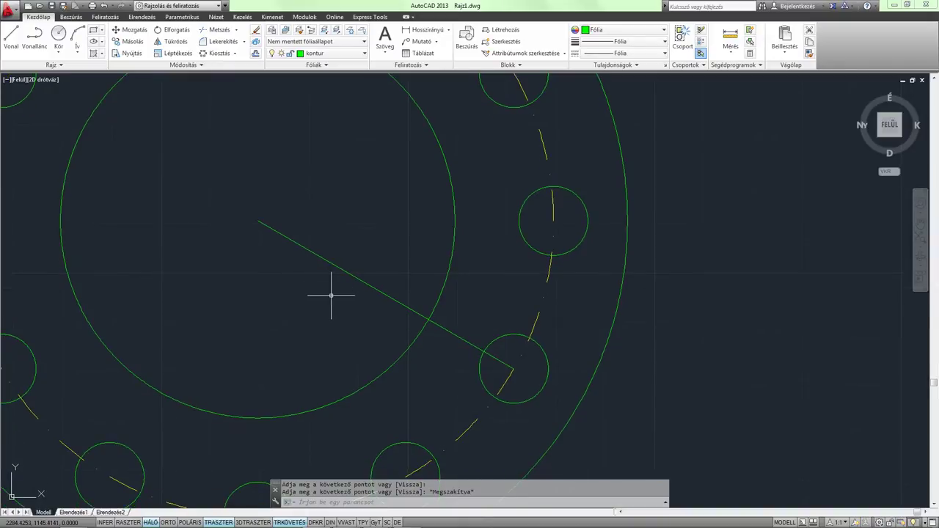
- Offset the new diagonal line 2.5 to both sides with PÁRH
type("párh")
key("Return")
type("5")
key("Return")
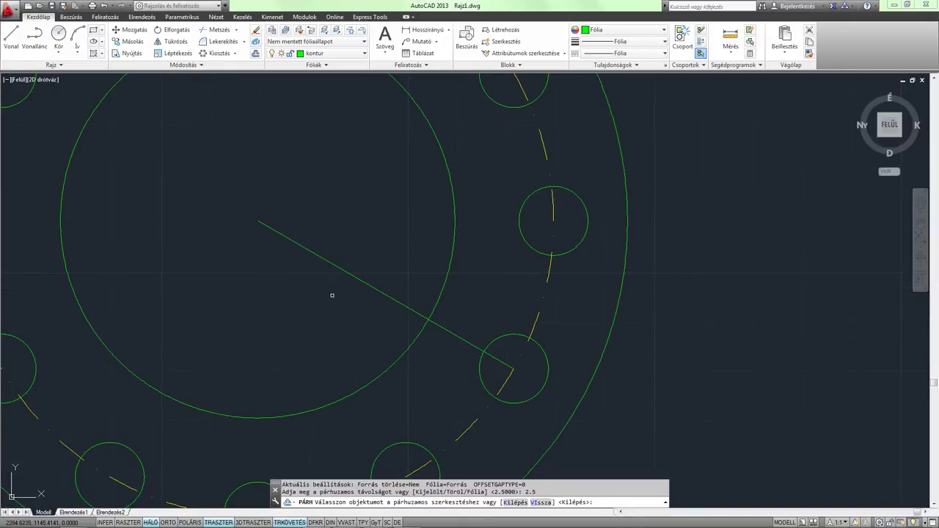
left_click(400, 302)
left_click(404, 277)
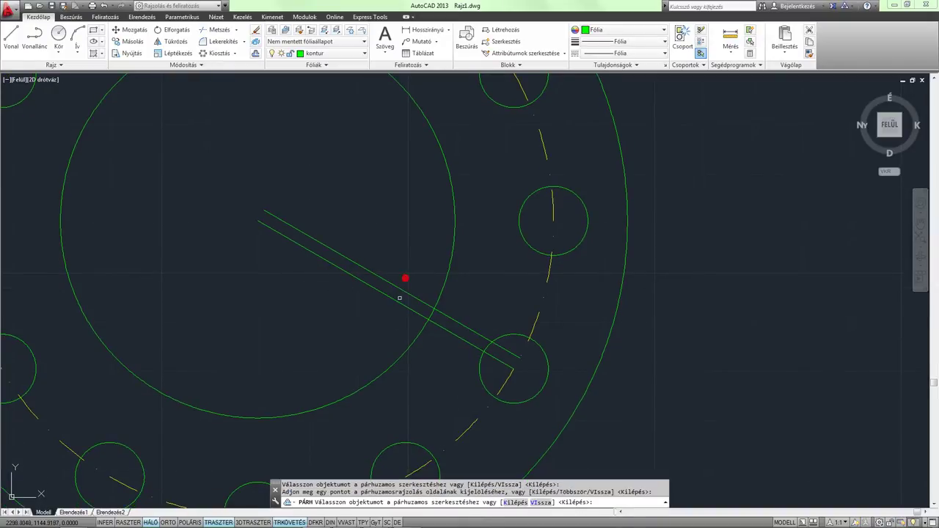
left_click(396, 301)
left_click(387, 311)
key("Return")
middle_click_drag(298, 272, 518, 274)
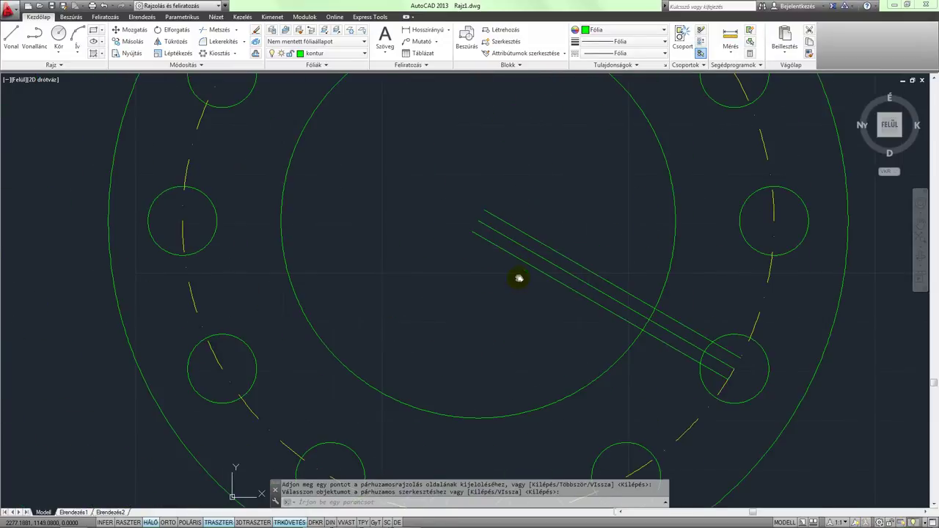
left_click(8, 44)
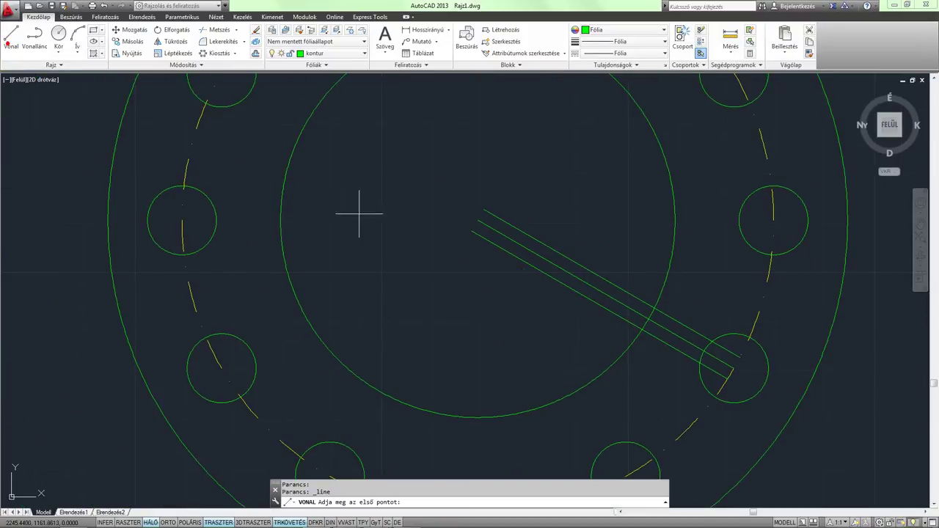
- Draw a line from the flange centre to the lower-left bolt hole centre
left_click(478, 220)
scroll(443, 227, "down", 5)
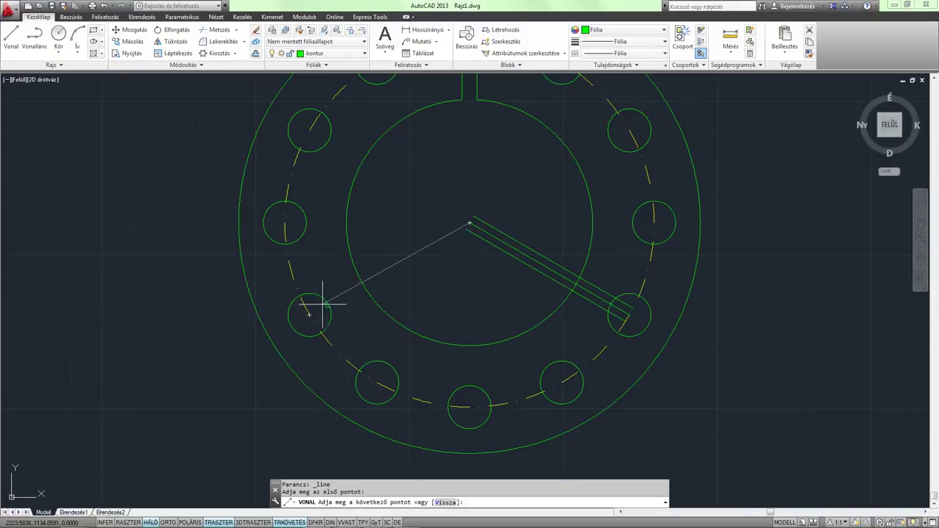
left_click(310, 314)
key("Return")
scroll(429, 281, "up", 2)
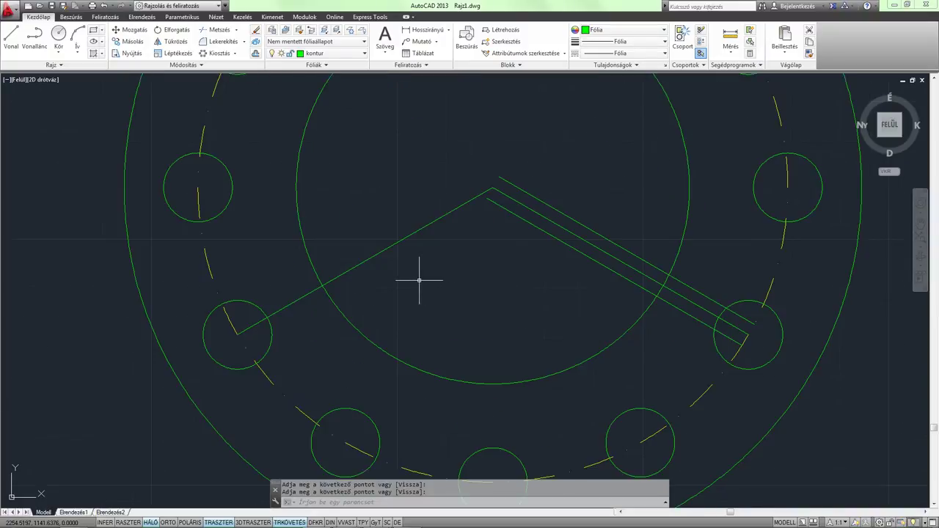
- Offset that line 2.5 above and below it with PÁRH
type("párh")
key("Return")
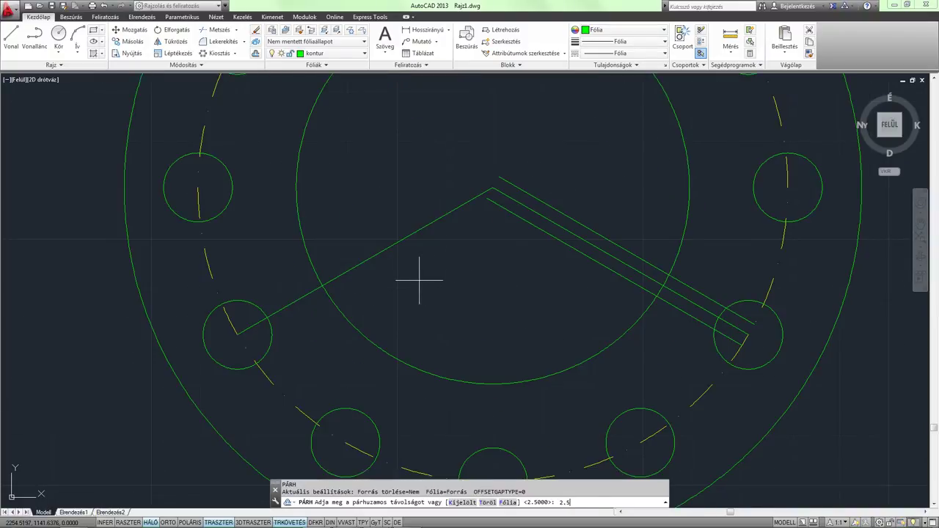
key("Return")
left_click(445, 213)
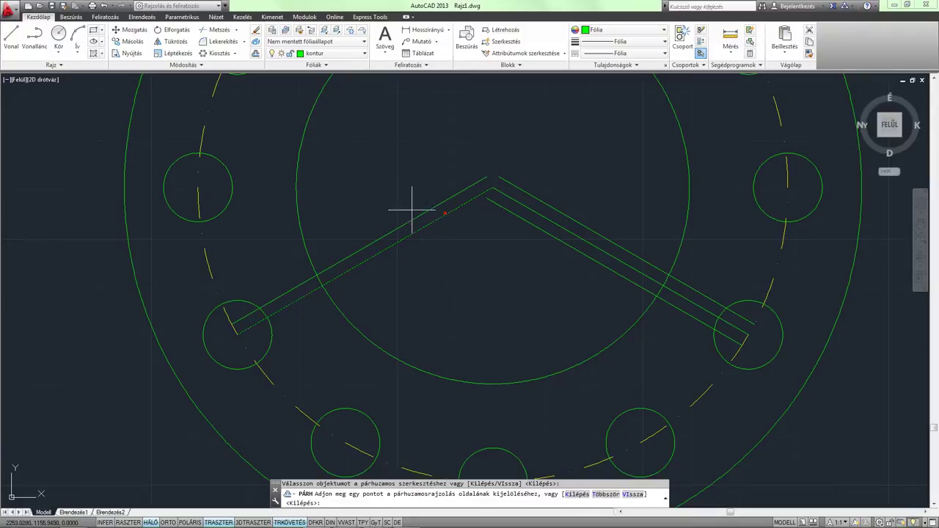
left_click(402, 199)
left_click(418, 231)
left_click(432, 246)
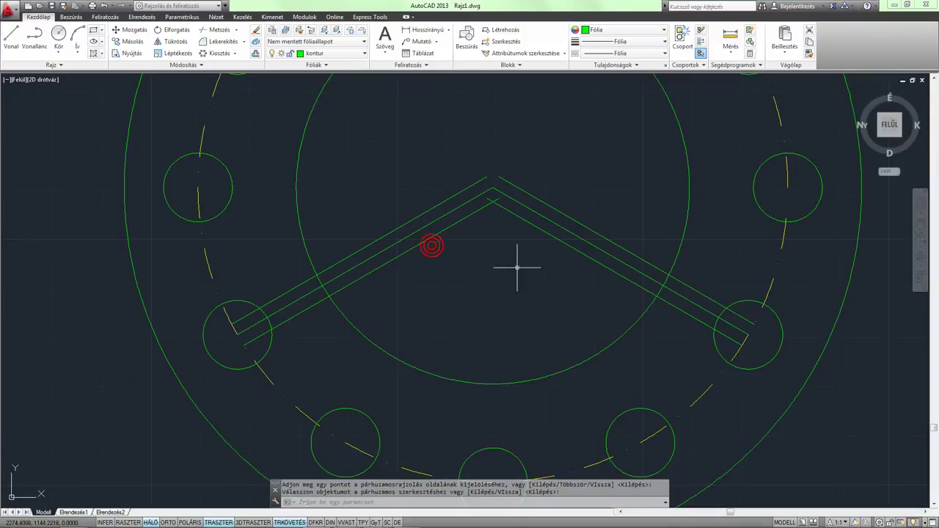
key("Return")
mouse_move(520, 266)
middle_mouse_down()
mouse_move(252, 279)
mouse_move(363, 239)
middle_mouse_up()
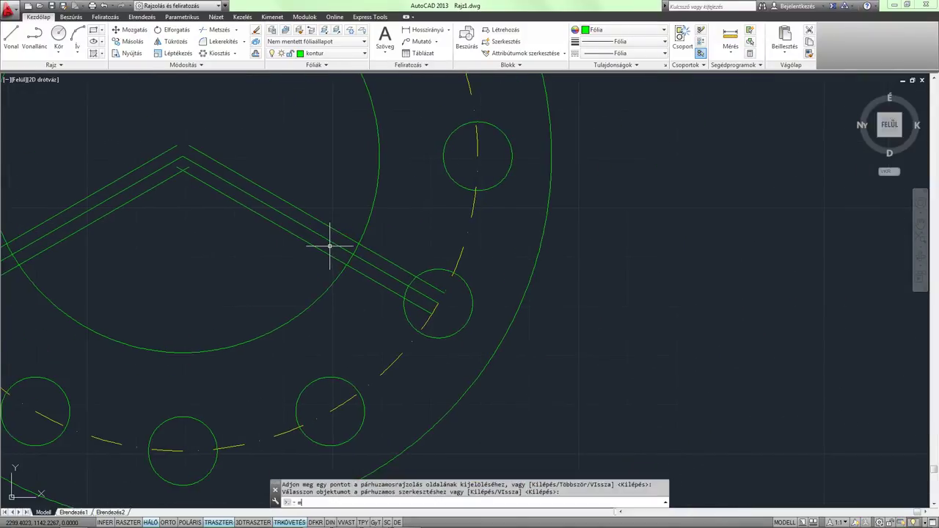
- With METSZ, trim the bore arc between the parallel slot lines
type("metsz")
key("Return")
left_click(374, 253)
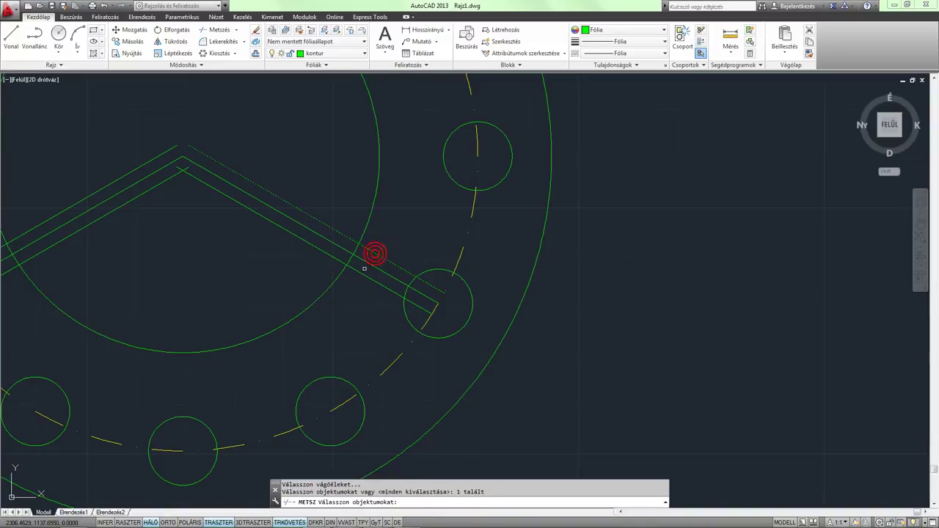
key("Return")
scroll(356, 264, "up", 4)
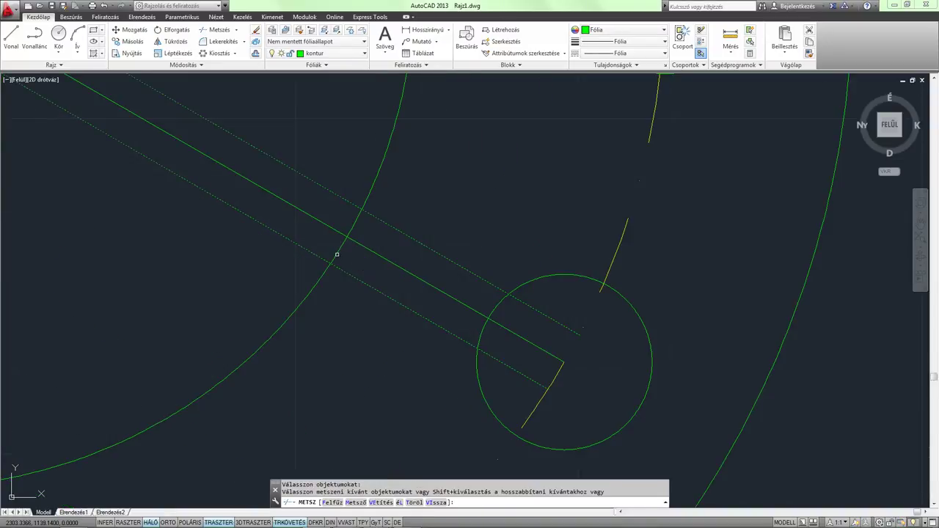
left_click(337, 255)
key("Return")
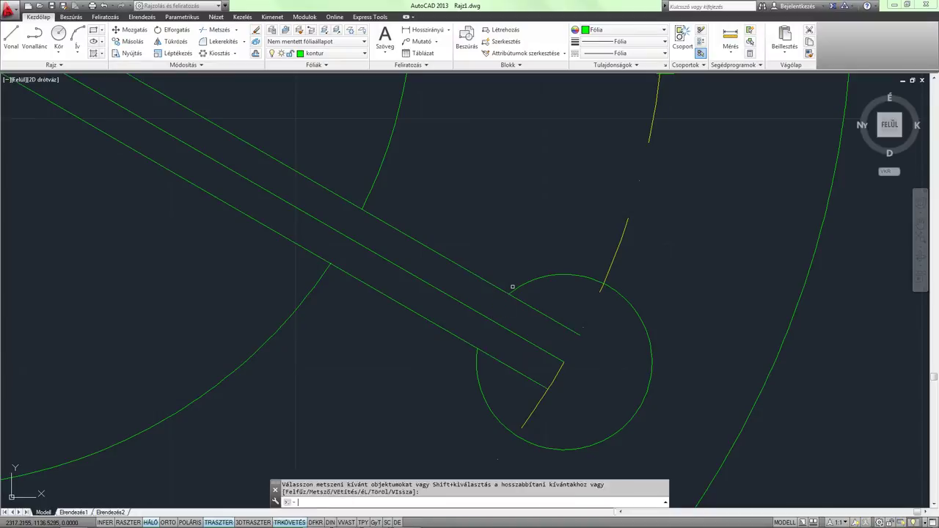
- Trim the line end inside the bolt hole, using the hole circle and bore arc as edges
key("Return")
left_click(521, 286)
left_click(374, 180)
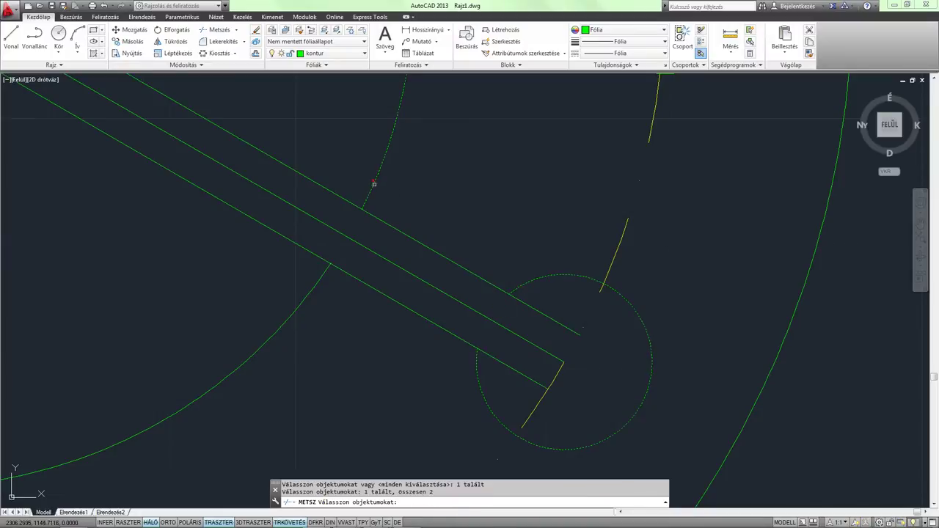
key("Return")
left_click(546, 315)
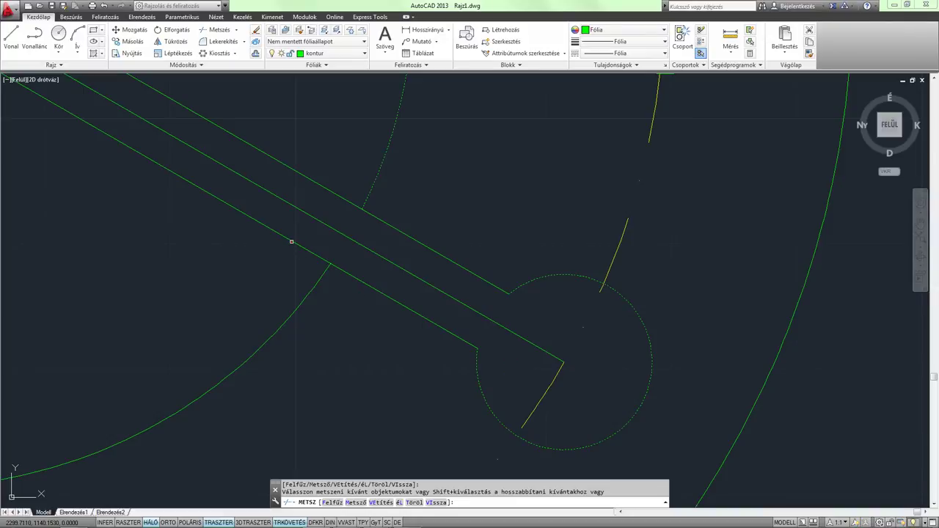
- Trim the lower and upper slot lines back to the arcs and select the leftover middle line
key("Return")
key("Return")
left_click(321, 276)
key("Return")
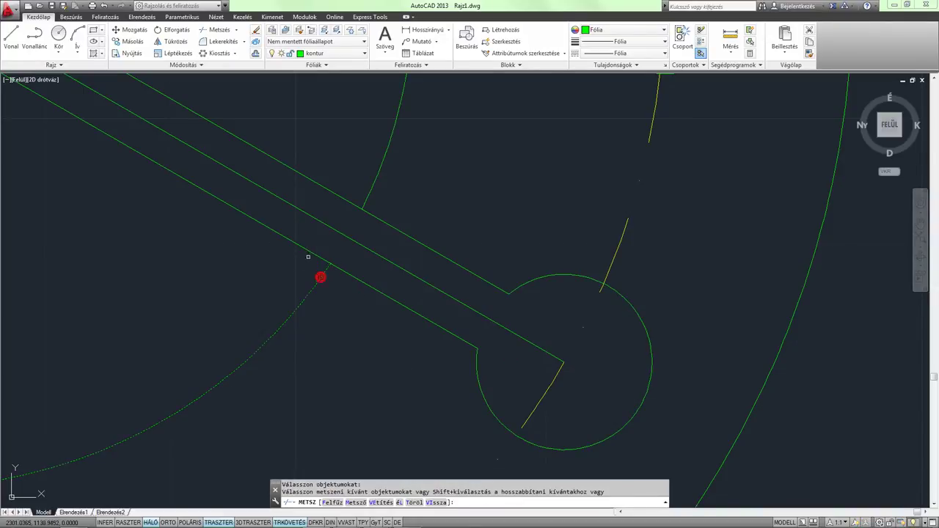
left_click(310, 253)
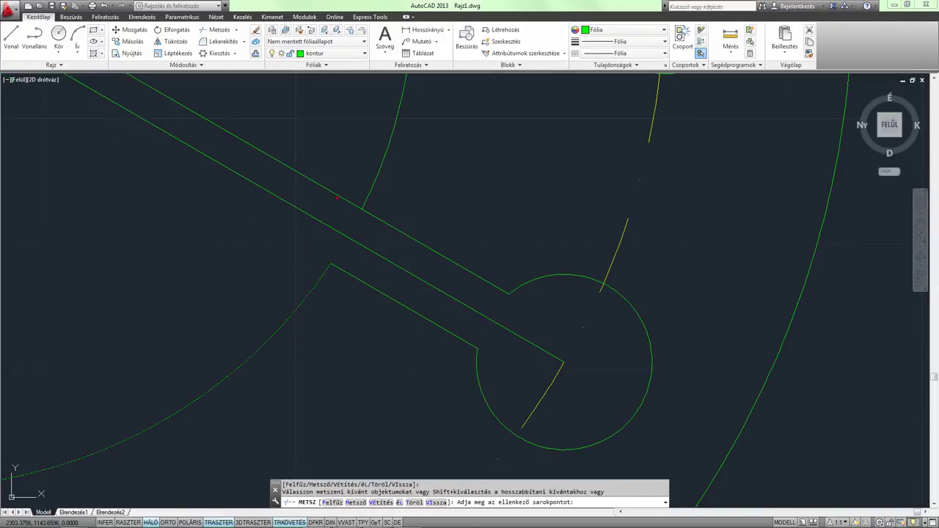
left_click(323, 187)
left_click(370, 196)
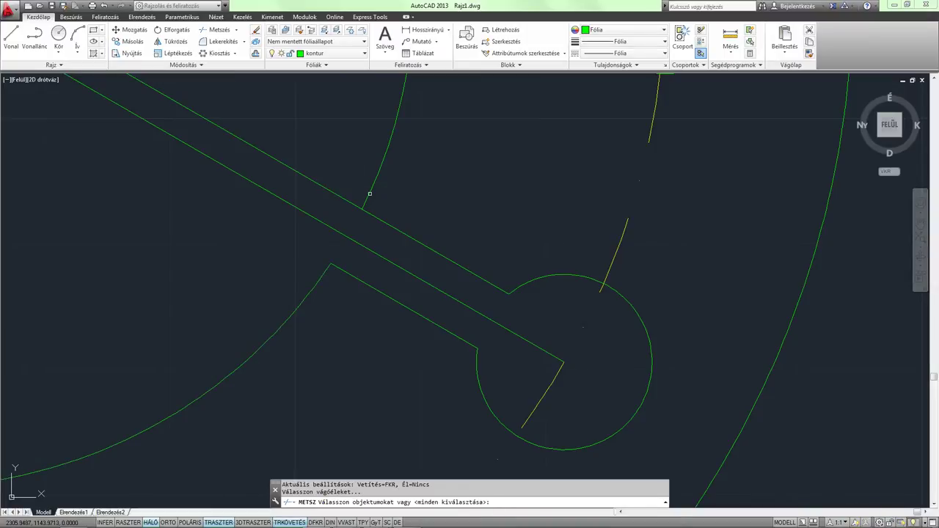
left_click(341, 198)
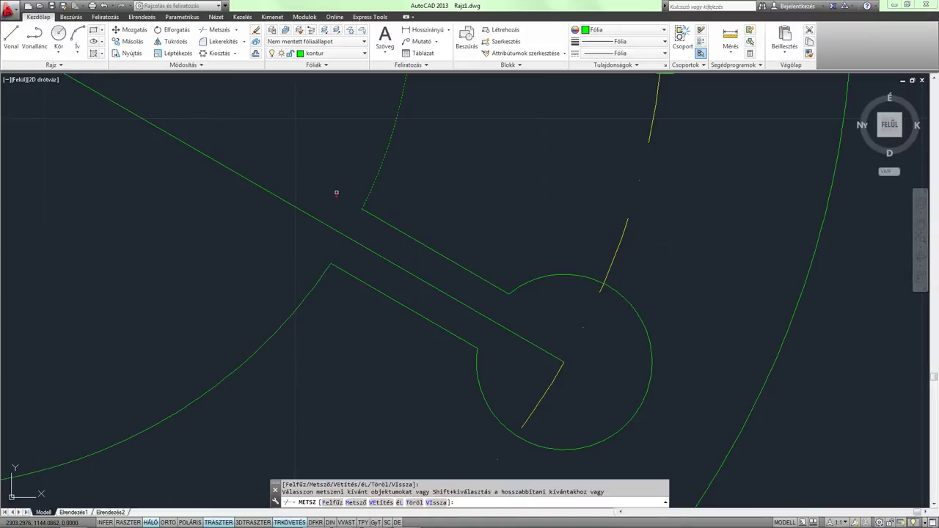
key("Return")
left_click(291, 207)
- Delete the leftover middle line and zoom out to the whole flange
key("Delete")
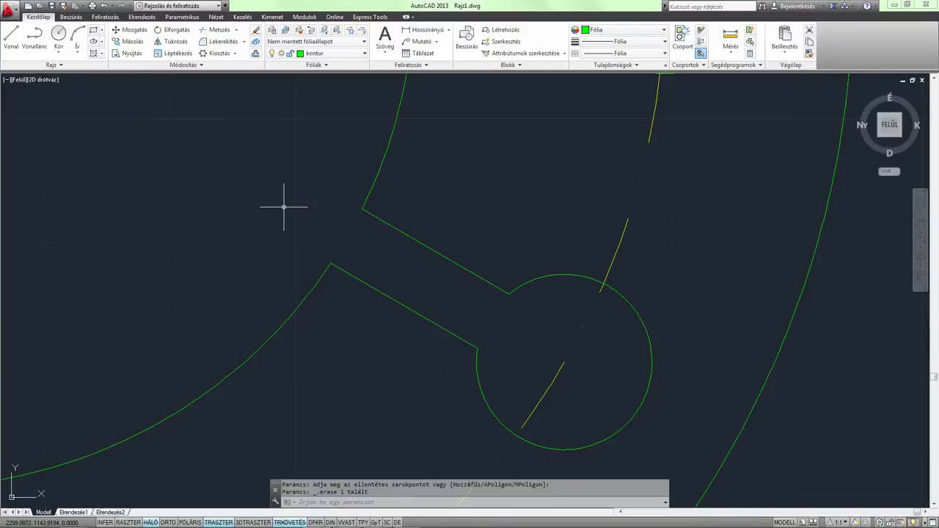
scroll(321, 227, "down", 4)
scroll(320, 227, "down", 5)
middle_click_drag(389, 268, 605, 253)
scroll(606, 253, "up", 3)
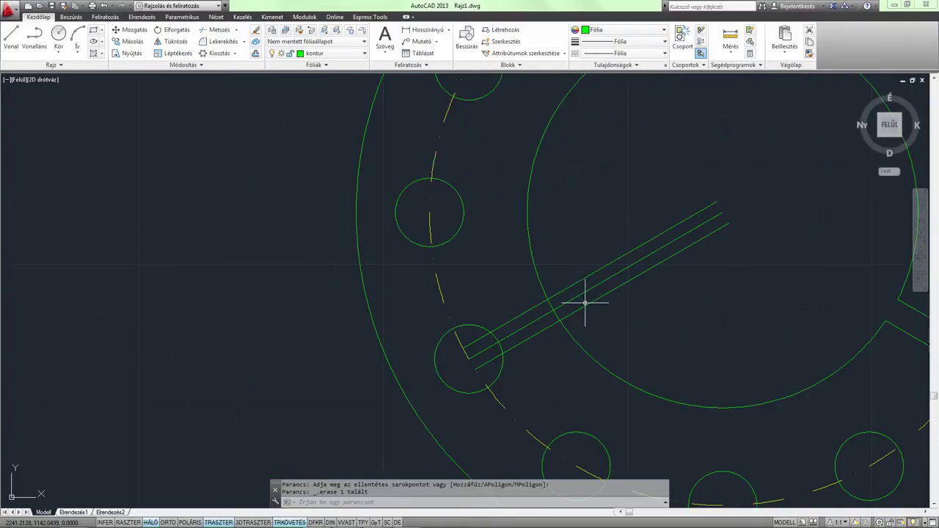
- Erase two parallel slot lines with selection windows, then undo to restore them
key("Return")
left_click(586, 306)
left_click(578, 303)
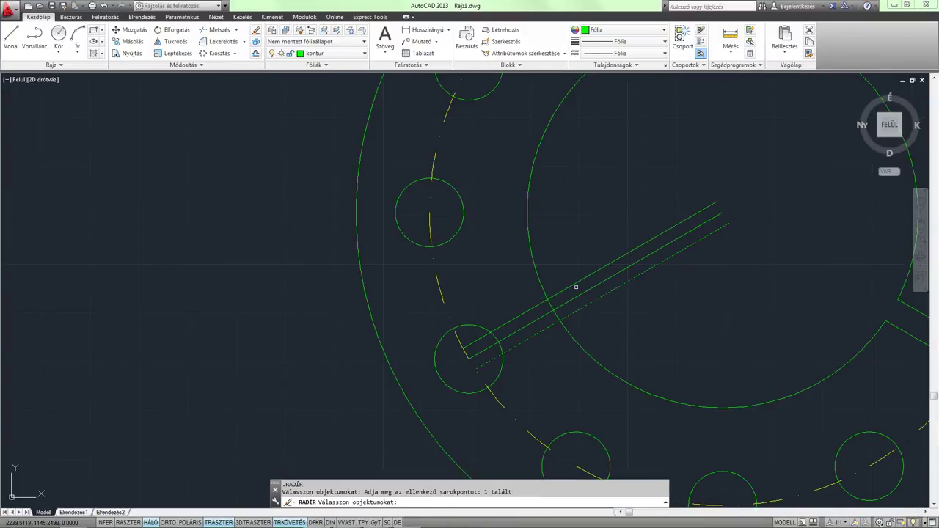
left_click(576, 287)
left_click(554, 290)
key("Return")
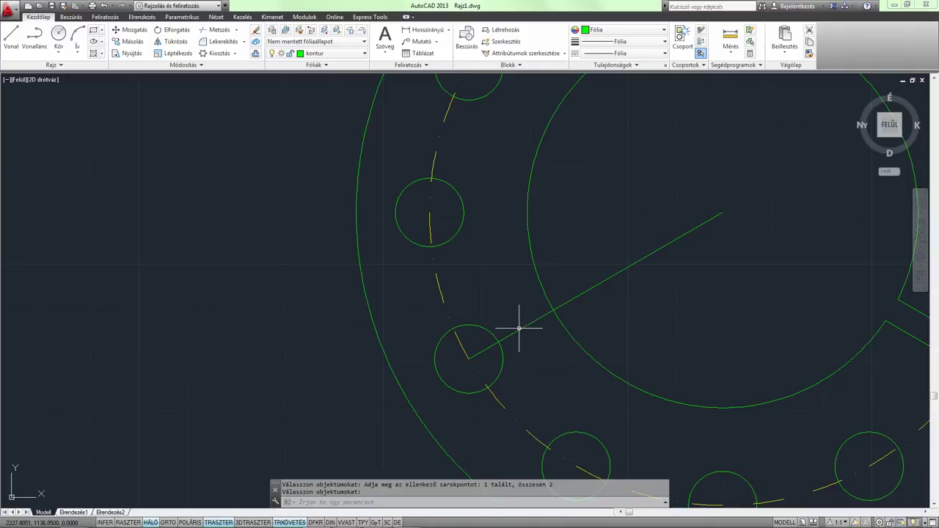
left_click(108, 6)
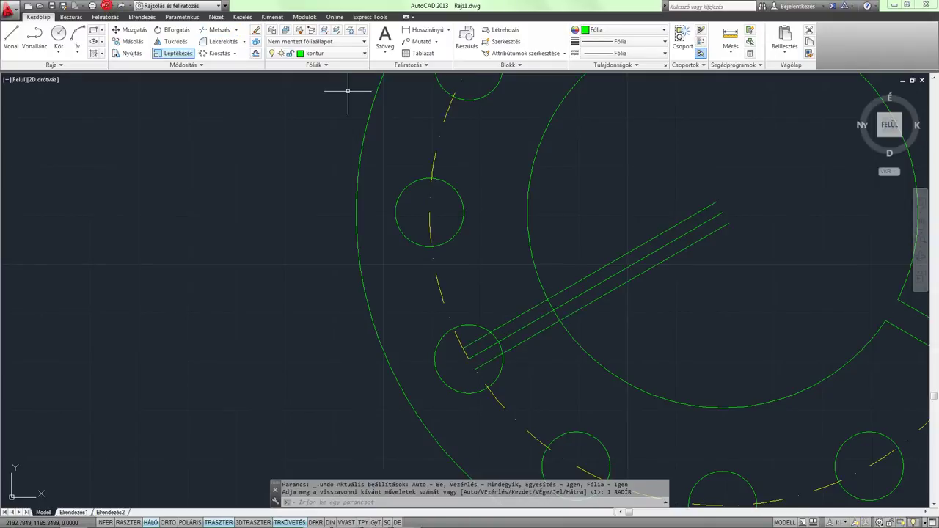
- With ME, trim the slot lines back at the circle and inside the bolt hole
type("me")
key("Return")
middle_click_drag(591, 281, 533, 238)
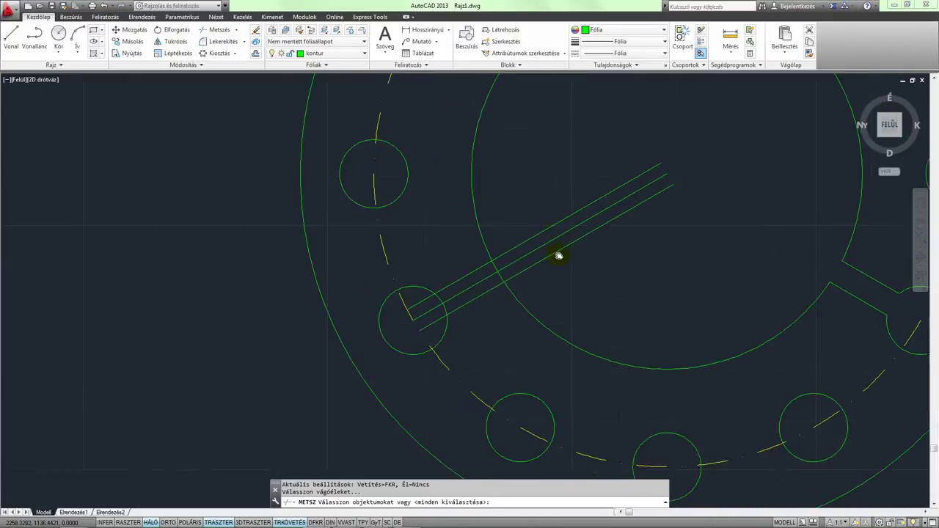
left_click(526, 235)
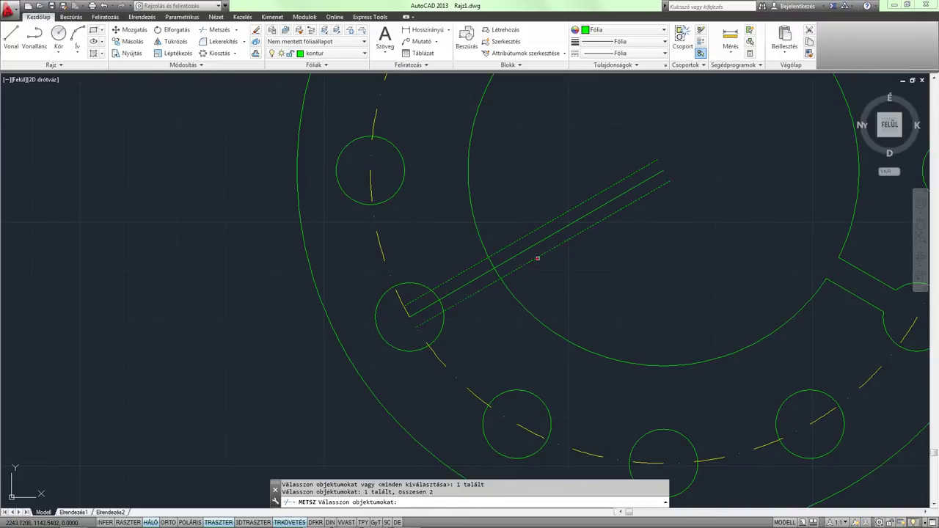
key("Return")
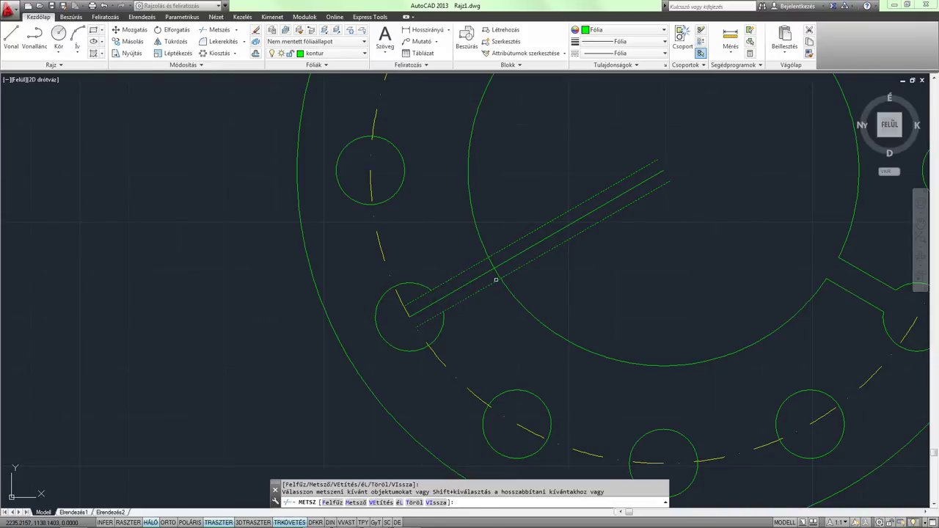
left_click(511, 275)
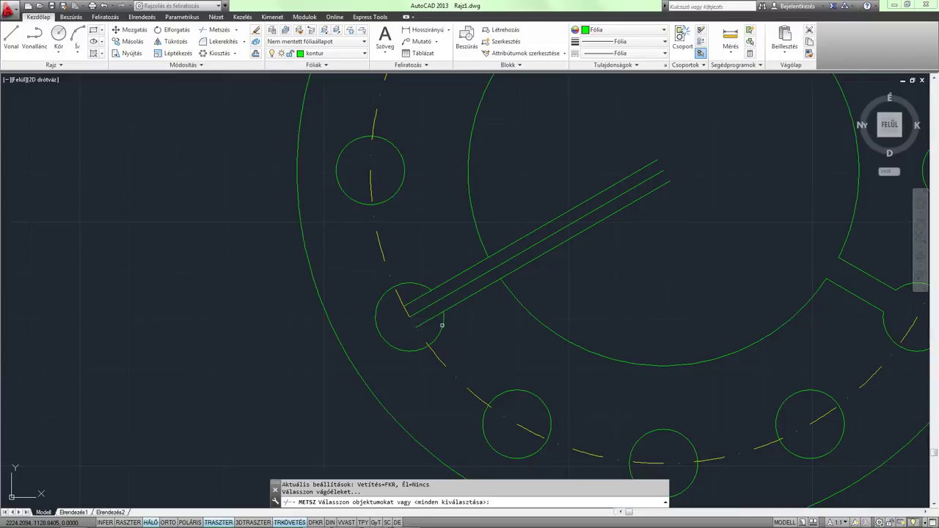
left_click(436, 316)
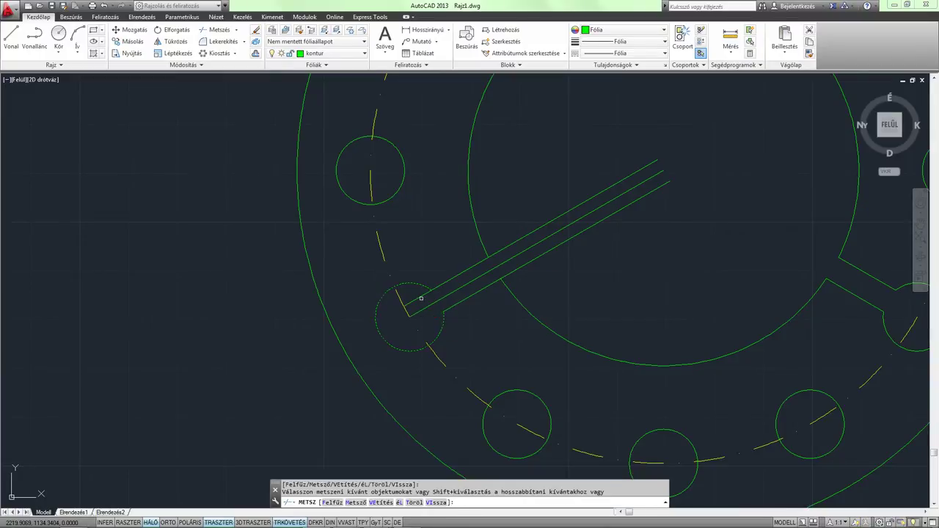
key("Return")
- Trim the slot lines inside the large inner circle and delete the leftover slot line
key("Return")
left_click(510, 295)
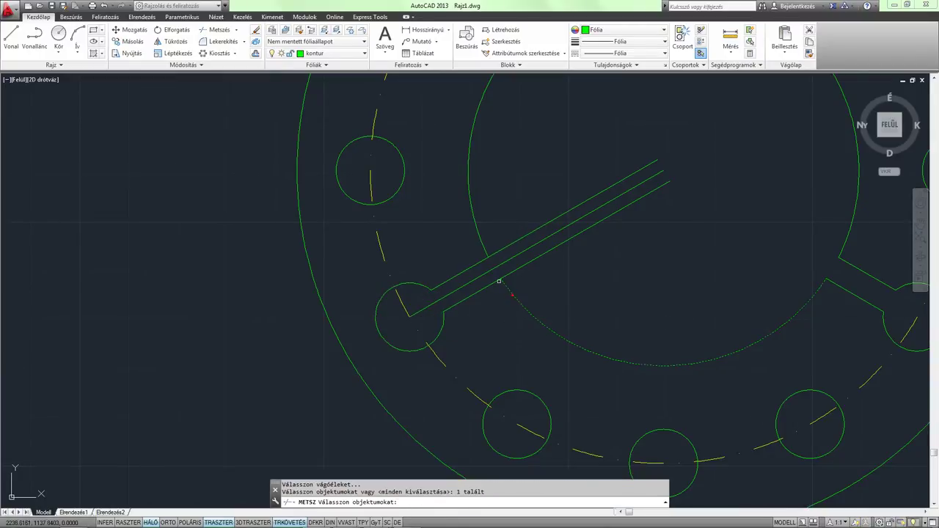
key("Return")
left_click(560, 270)
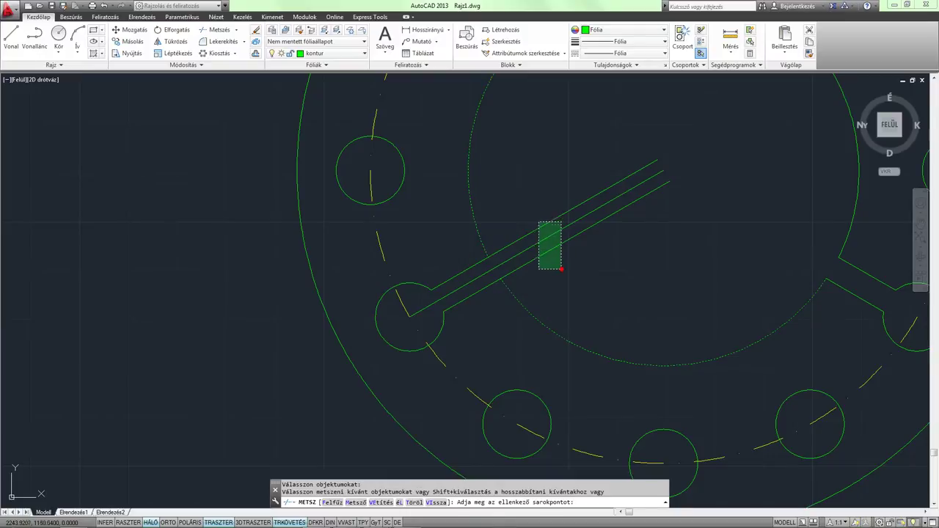
left_click(533, 219)
key("Escape")
left_click(534, 242)
key("Delete")
scroll(555, 224, "down", 3)
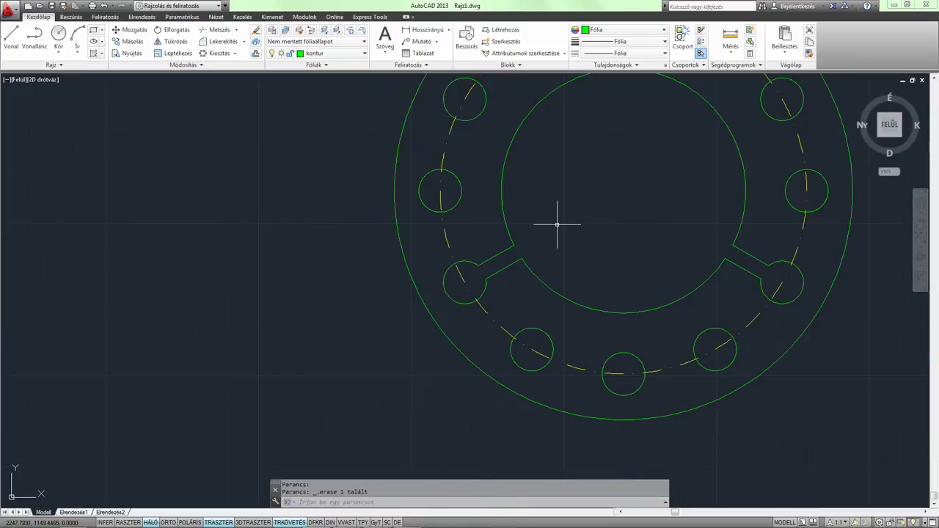
scroll(555, 224, "down", 2)
mouse_move(555, 224)
middle_mouse_down()
mouse_move(439, 298)
mouse_move(419, 269)
mouse_move(443, 259)
mouse_move(433, 283)
middle_mouse_up()
scroll(443, 259, "up", 2)
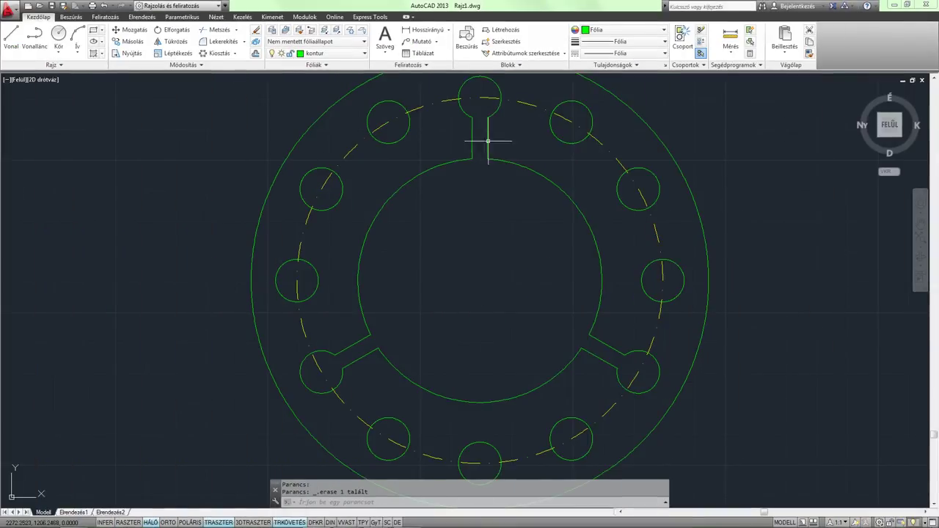
- Draw radial lines from the upper-left and right bolt-hole centres to the outer circle
scroll(512, 213, "up", 2)
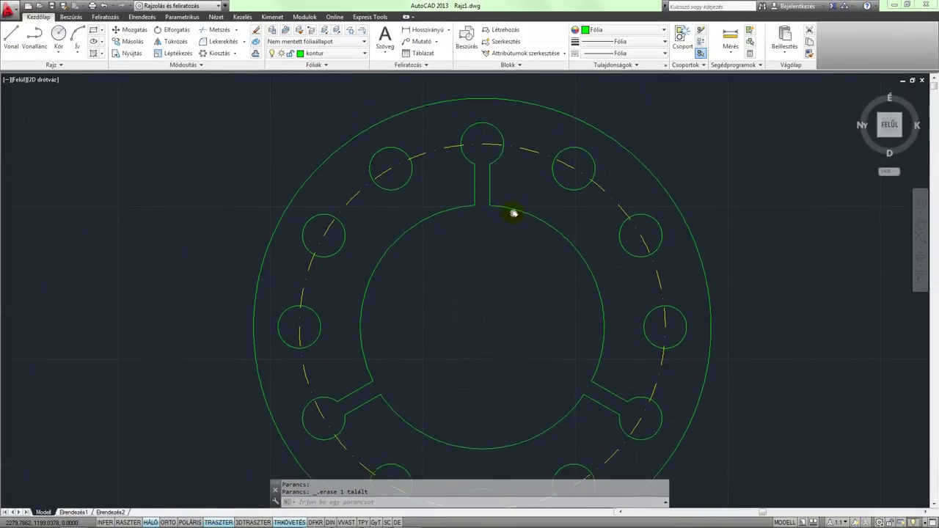
left_click(12, 38)
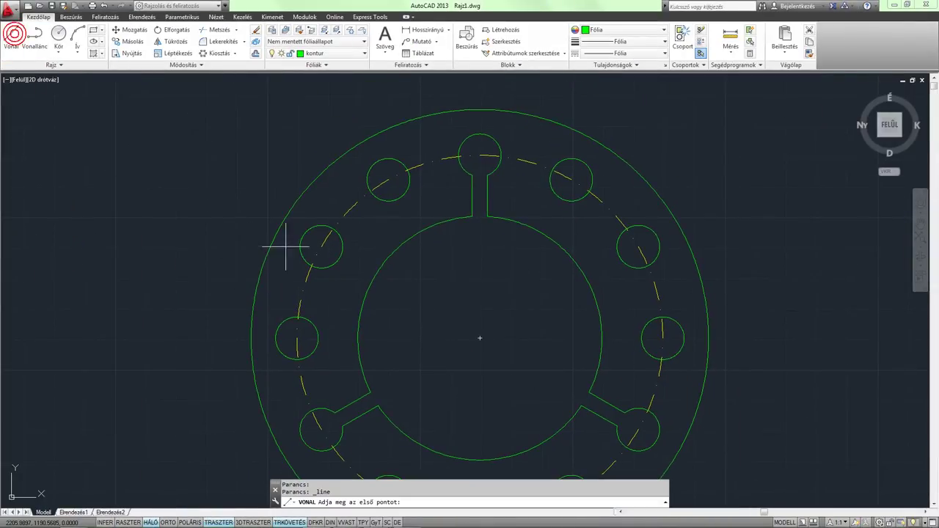
left_click(320, 246)
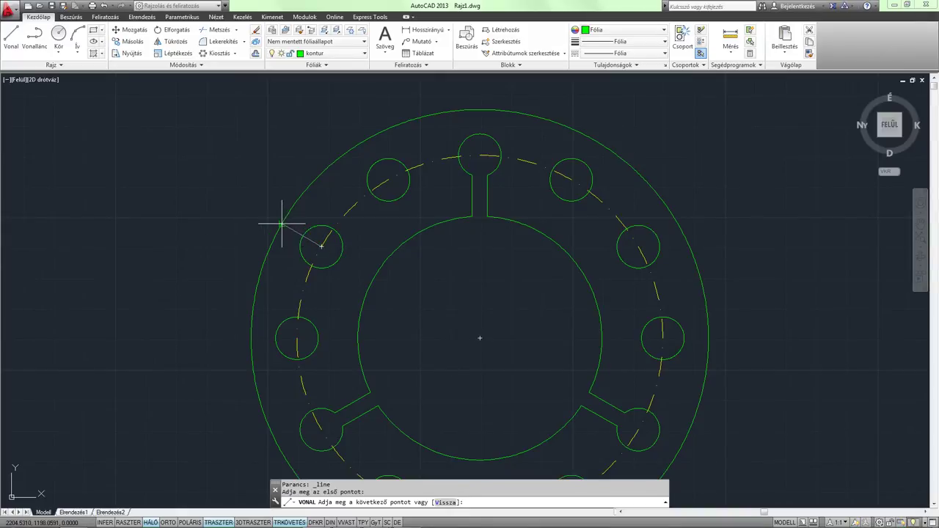
left_click(299, 233)
key("Return")
key("Return")
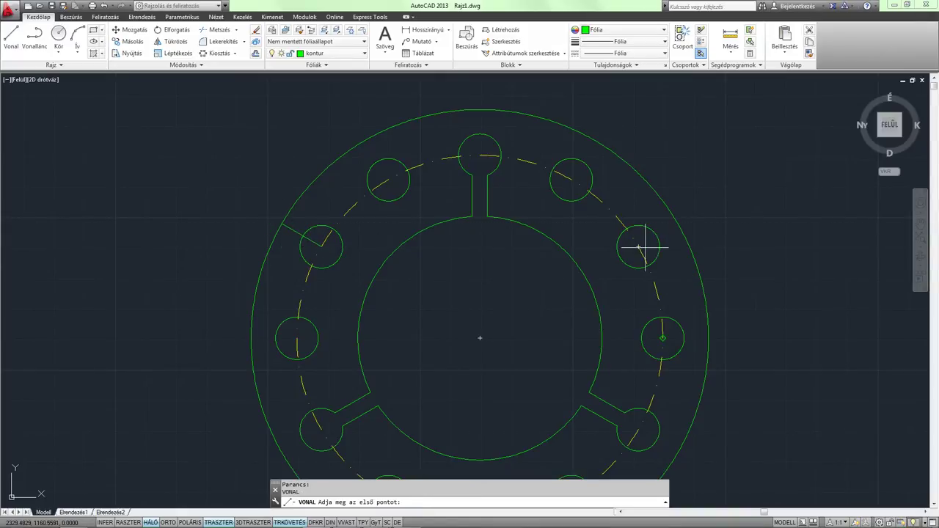
left_click(638, 246)
left_click(678, 224)
key("Return")
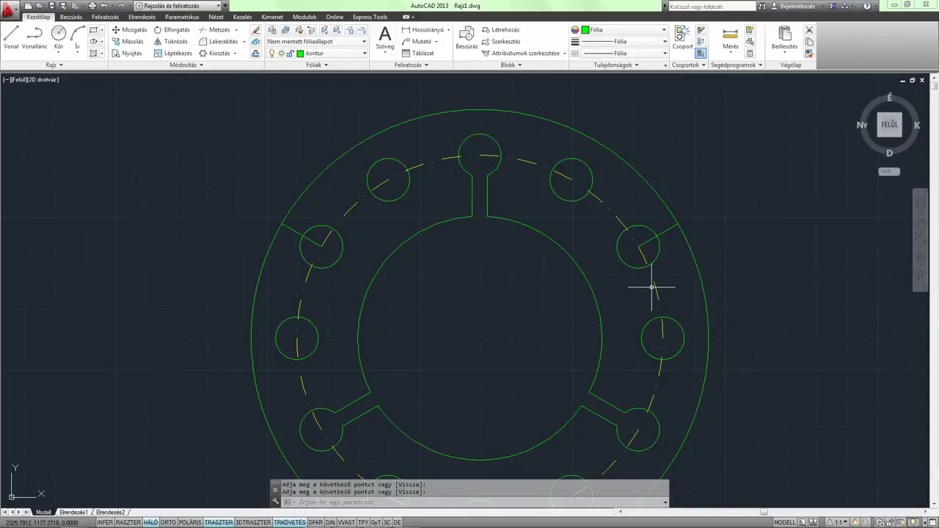
- Start a third radial line from the bottom bolt-hole centre toward the outer circle
middle_click_drag(653, 287, 639, 142)
scroll(541, 302, "down", 2)
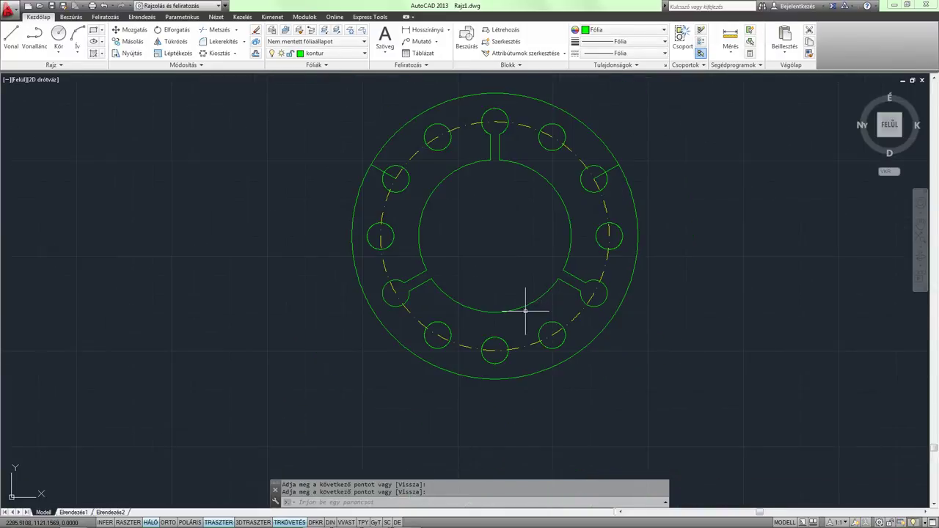
key("Return")
left_click(494, 351)
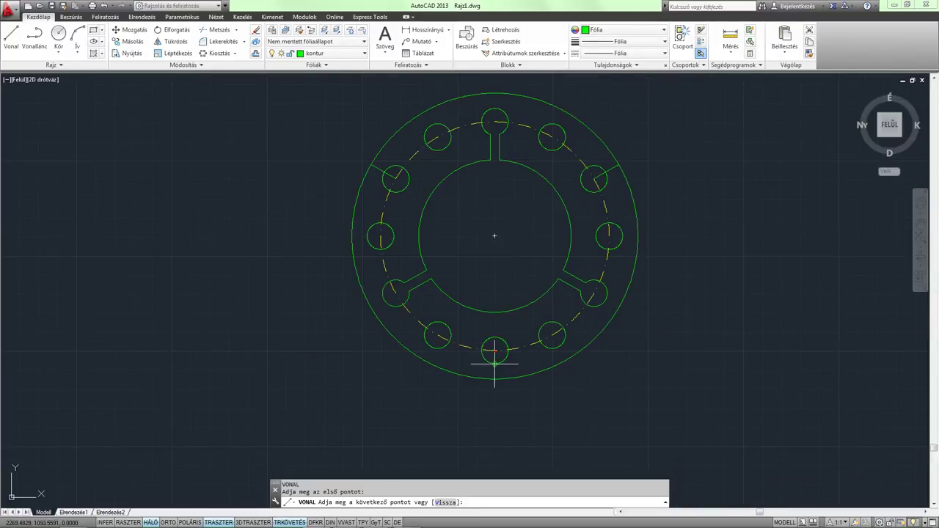
middle_click_drag(510, 373, 495, 413)
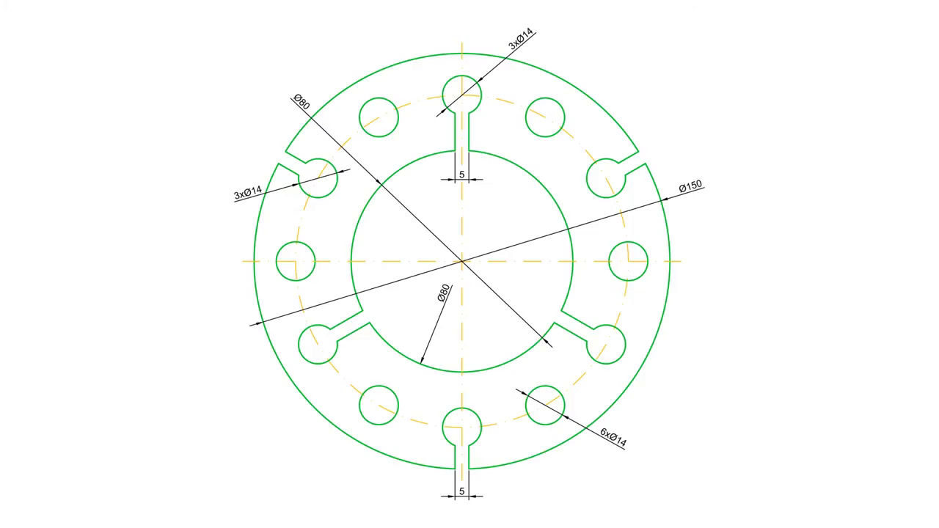
- Back in AutoCAD, begin a line at the lower-right bolt hole centre, then cancel it
key("alt+Tab")
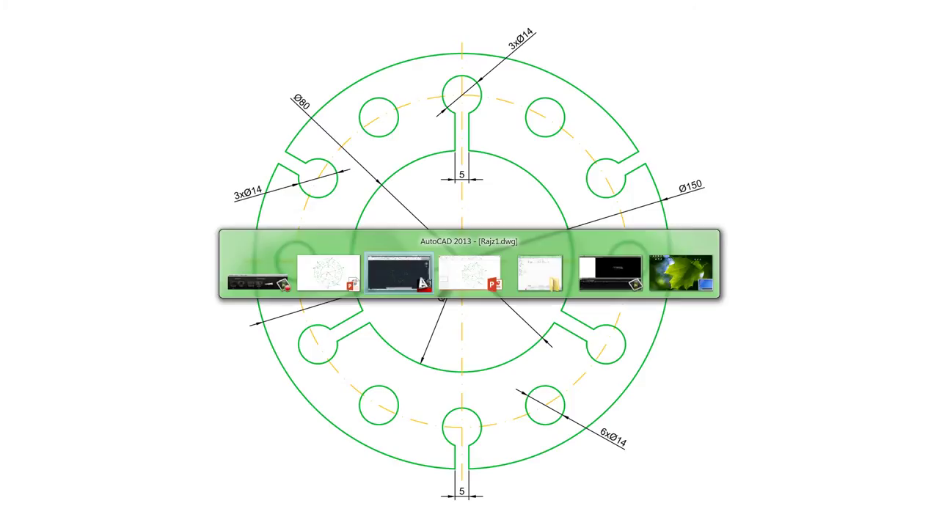
scroll(587, 203, "up", 3)
scroll(578, 238, "up", 1)
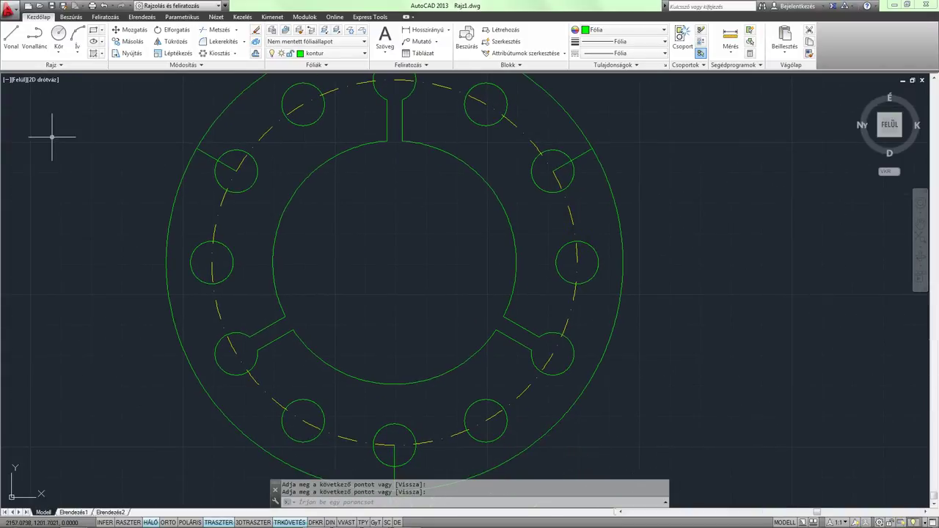
left_click(16, 47)
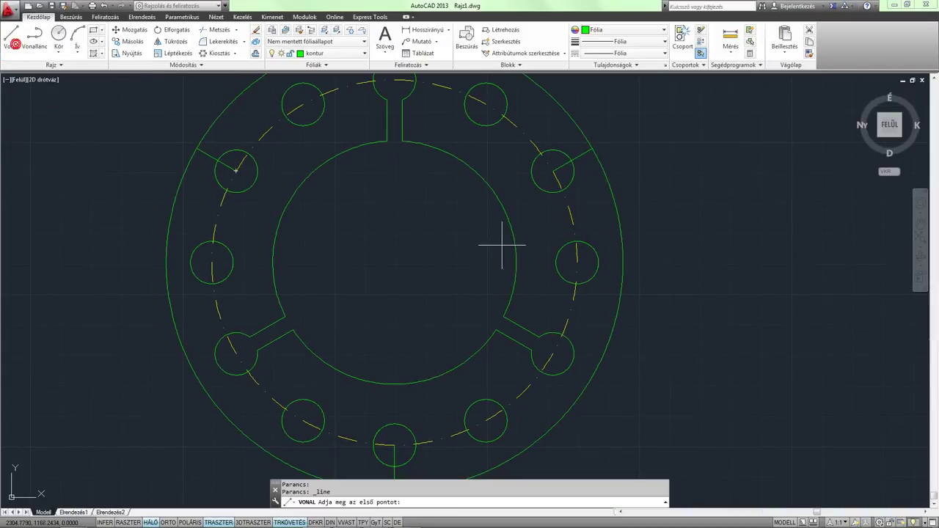
scroll(576, 262, "up", 2)
scroll(565, 257, "up", 2)
left_click(555, 258)
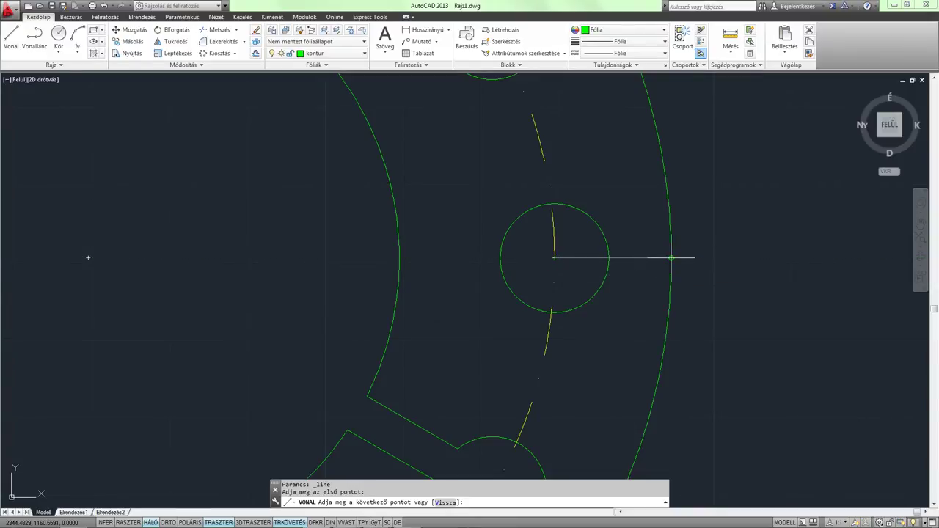
key("Escape")
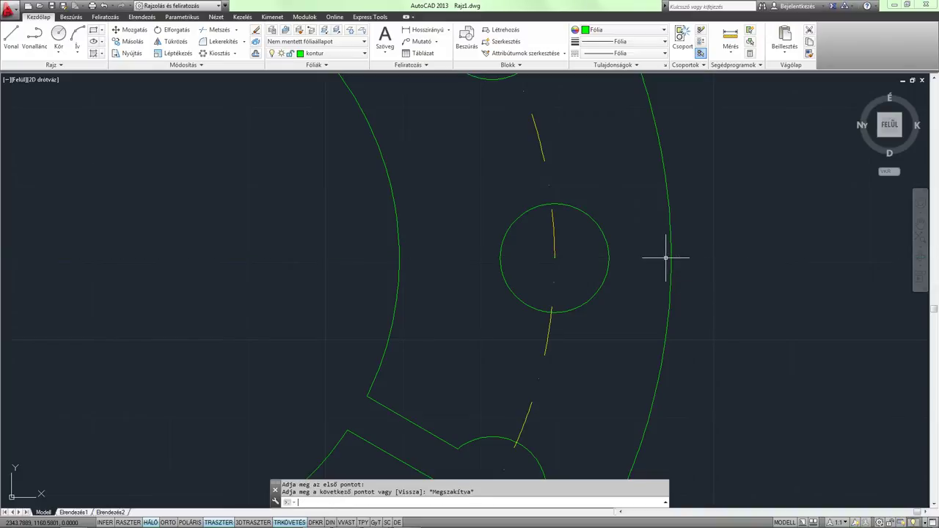
- Try another line from a bolt hole centre, then erase the stray line to the outer circle
scroll(666, 257, "down", 2)
middle_click_drag(653, 262, 624, 216)
scroll(542, 327, "up", 2)
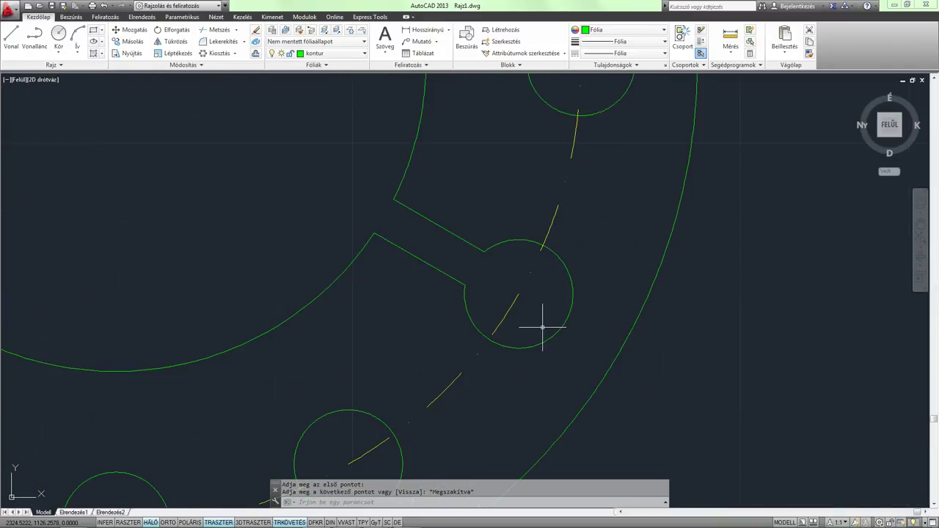
type("vo")
key("Return")
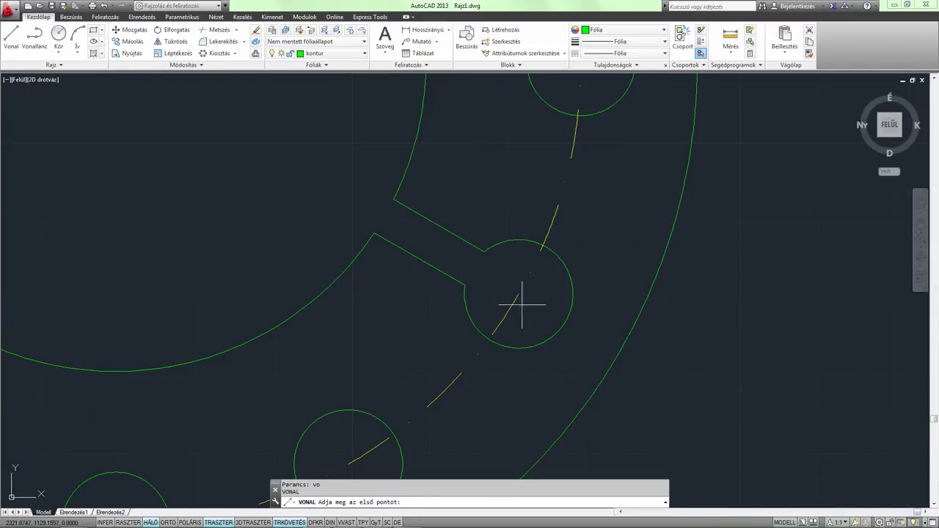
left_click(522, 296)
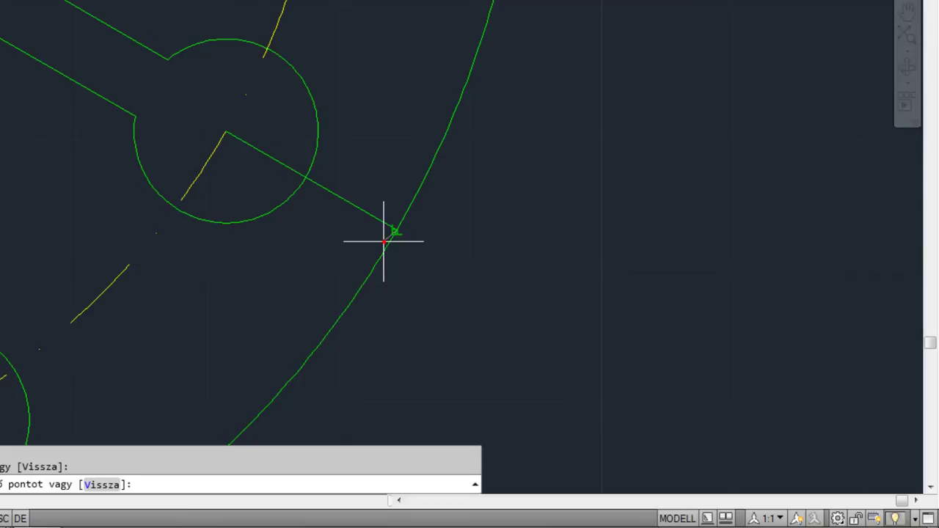
key("Escape")
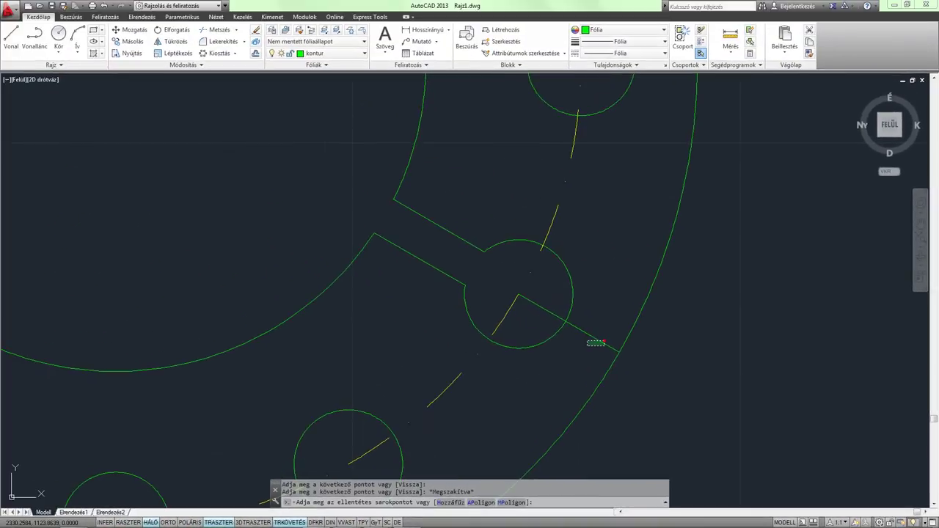
left_click(593, 340)
key("Delete")
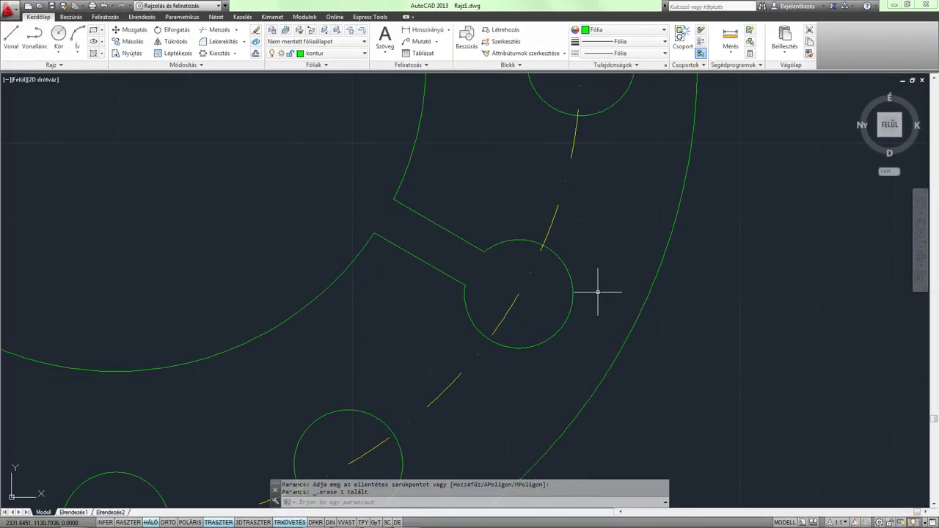
- Zoom in on the upper-left bolt hole and start the PÁRH offset command
scroll(551, 260, "down", 3)
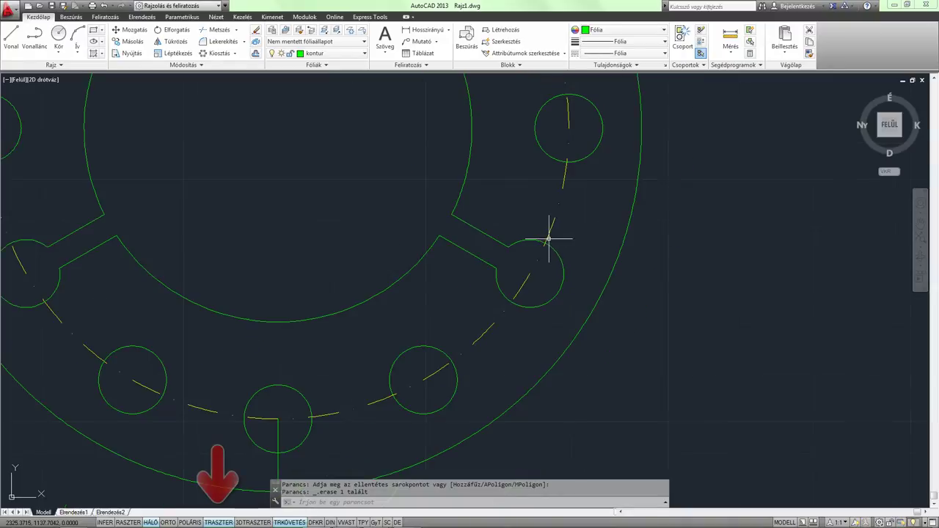
scroll(549, 242, "down", 1)
middle_click_drag(450, 217, 474, 266)
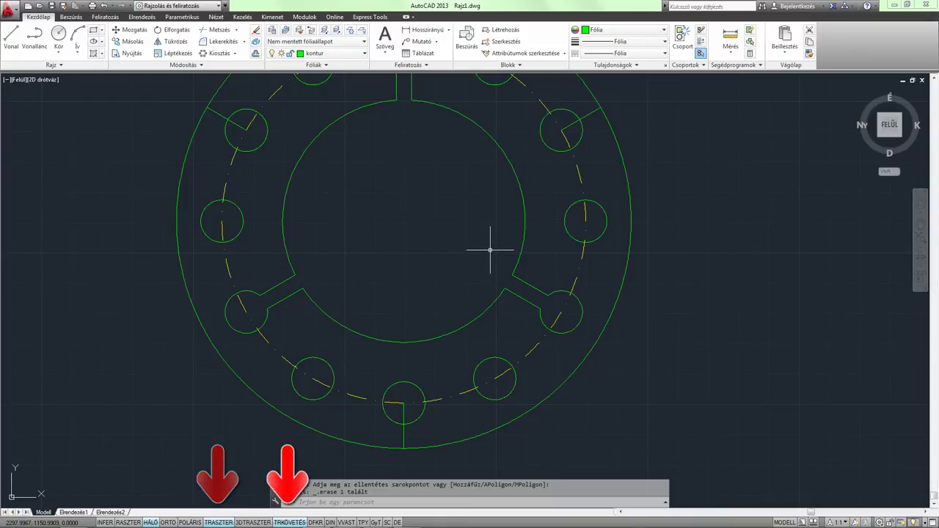
scroll(235, 164, "up", 1)
scroll(283, 211, "up", 2)
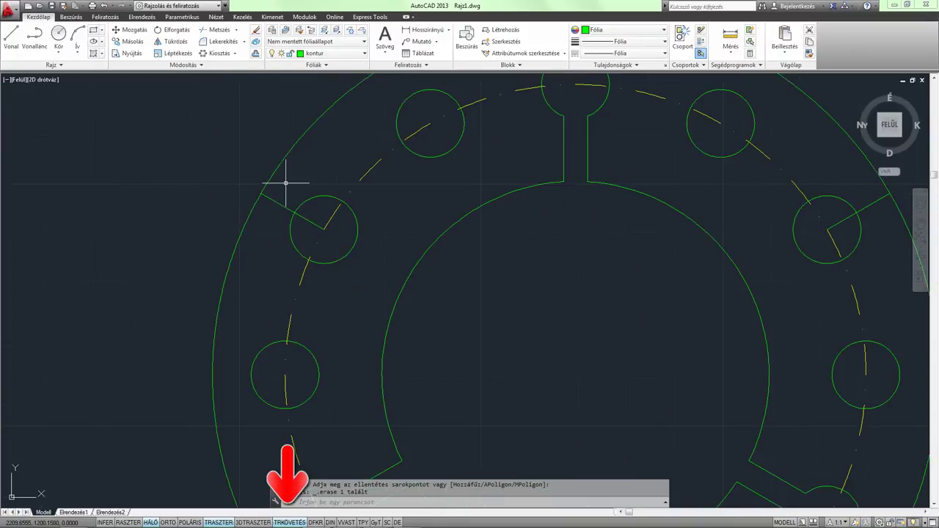
type("párh")
key("Return")
type("2.5")
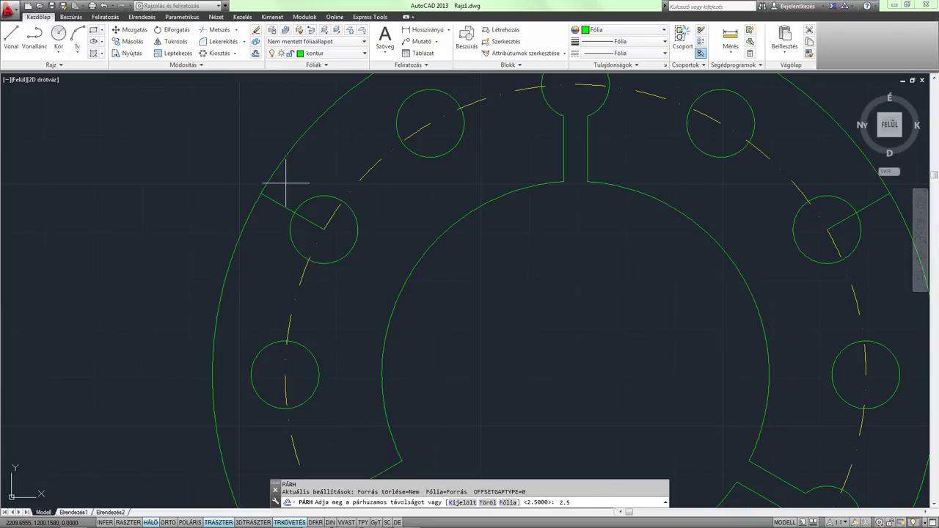
- Offset the slanted line 2.5 to both sides of the upper-left bolt hole
key("Return")
left_click(284, 205)
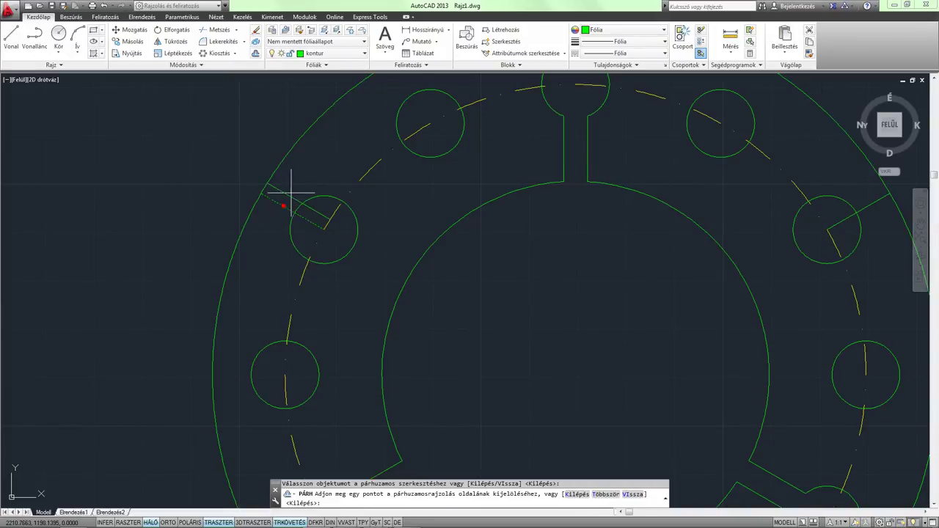
left_click(298, 195)
left_click(283, 205)
left_click(264, 235)
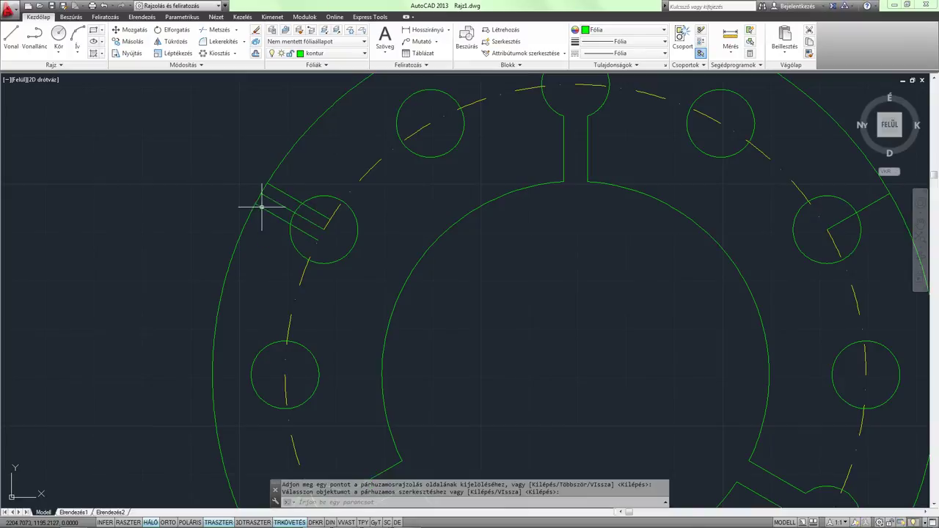
scroll(260, 199, "up", 4)
scroll(261, 197, "up", 4)
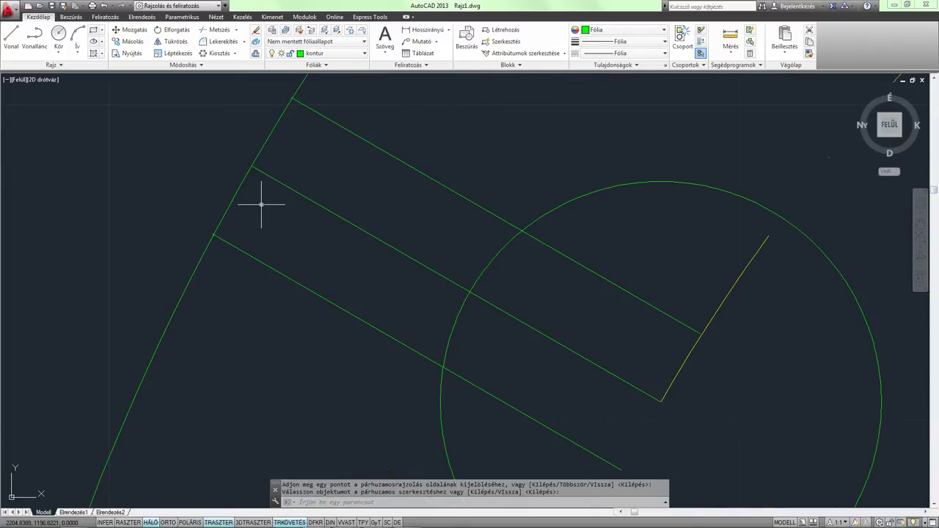
key("Return")
- Try extending the rim between the two offset lines, then cancel and REGEN the display
type("ex")
key("Return")
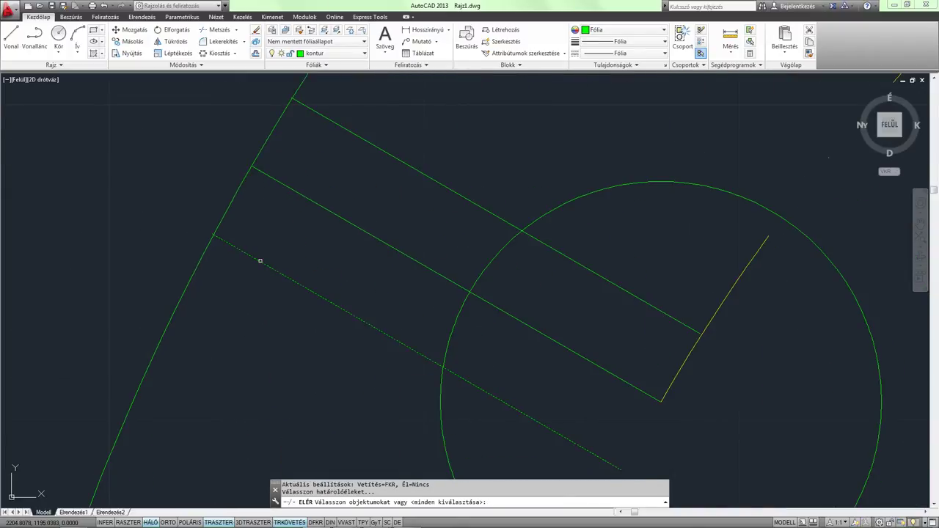
left_click(260, 260)
left_click(336, 124)
key("Return")
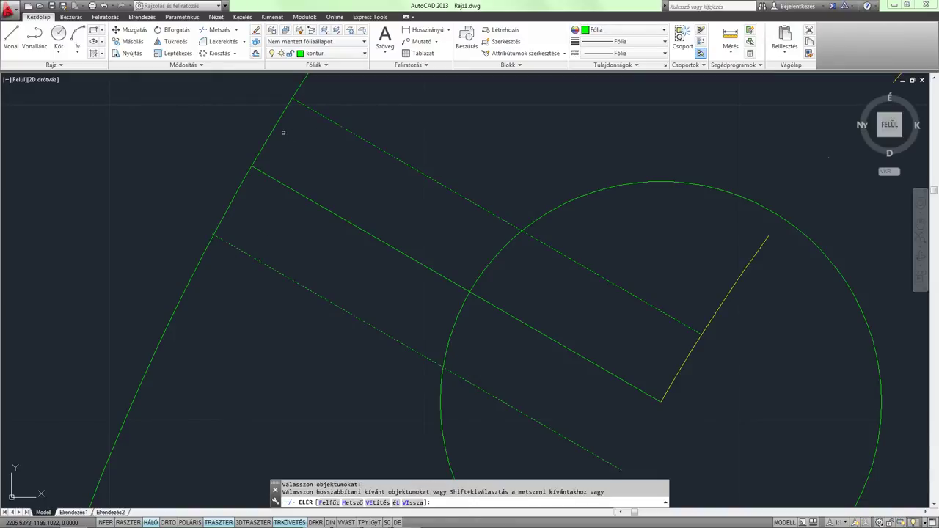
left_click(273, 132)
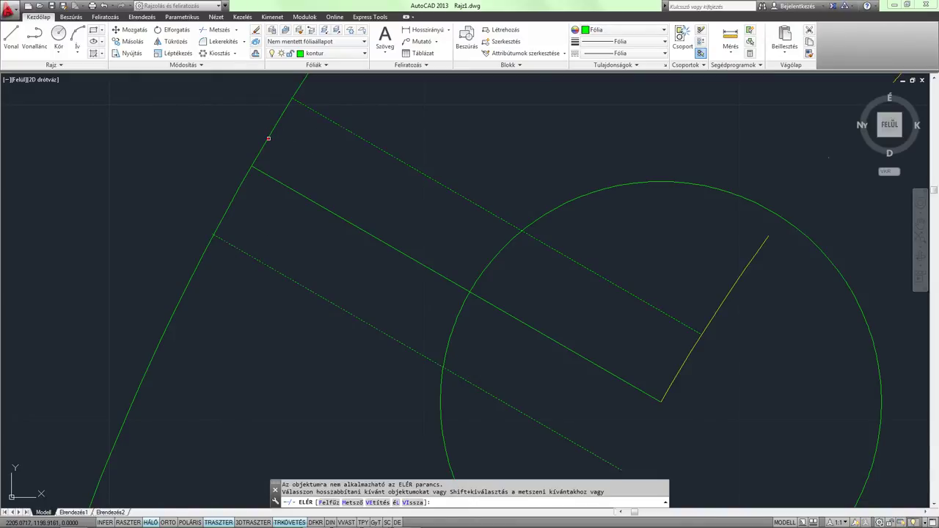
key("Return")
scroll(269, 138, "up", 2)
type("rege")
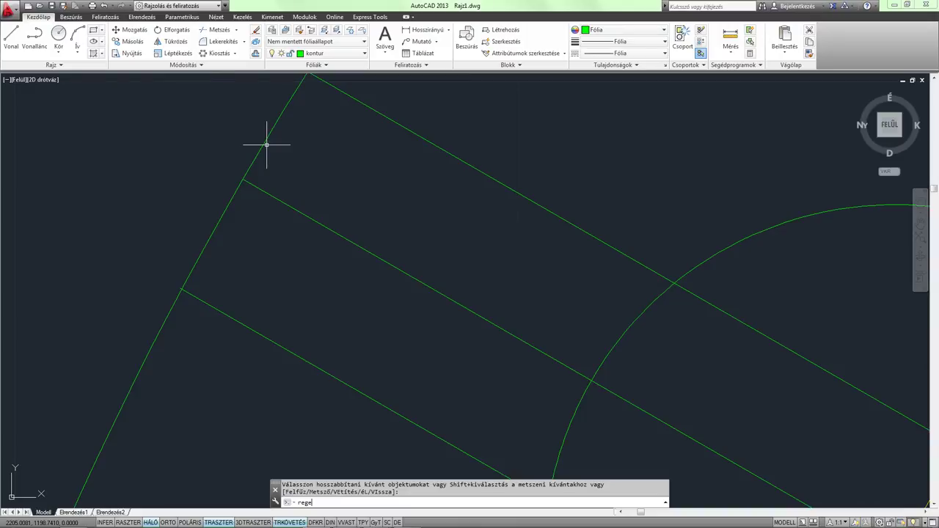
type("n")
key("Return")
- Trim away the outer rim between the two offset lines
scroll(249, 243, "down", 2)
scroll(286, 210, "up", 2)
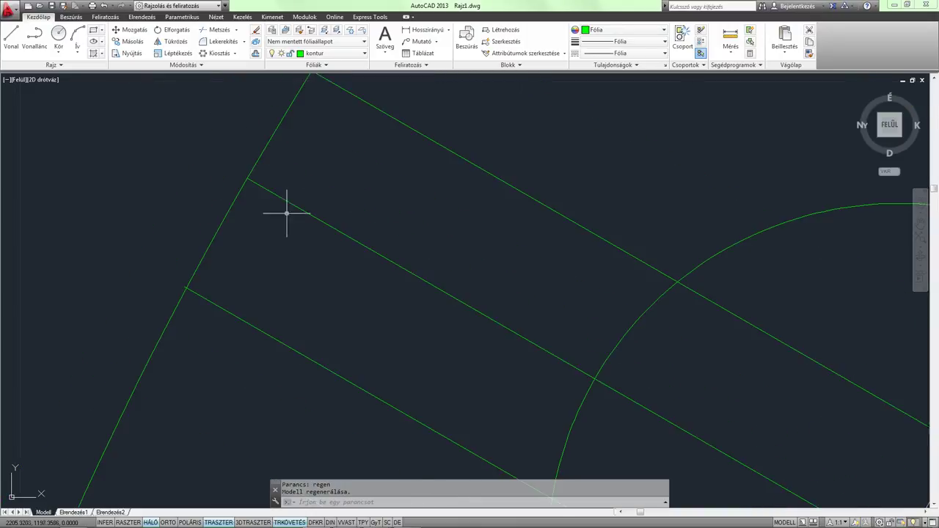
type("me")
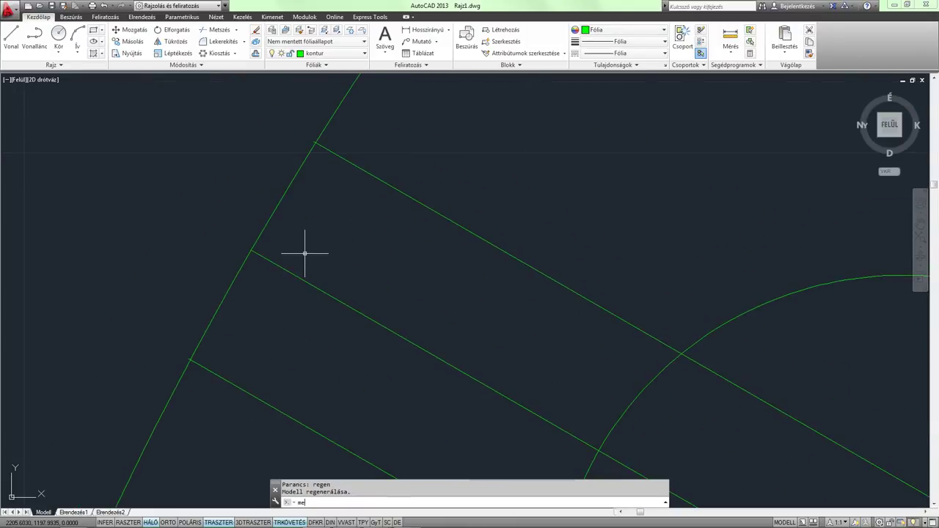
key("Return")
left_click(332, 151)
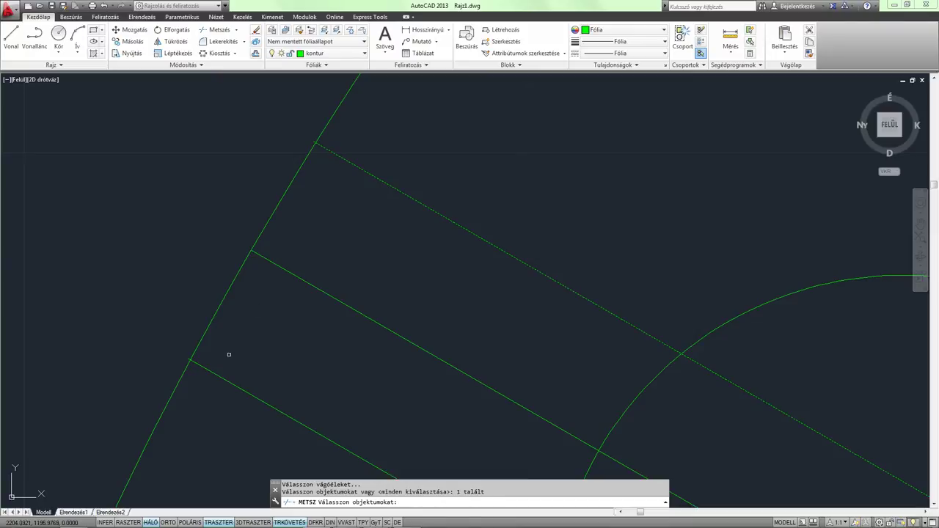
left_click(206, 368)
key("Return")
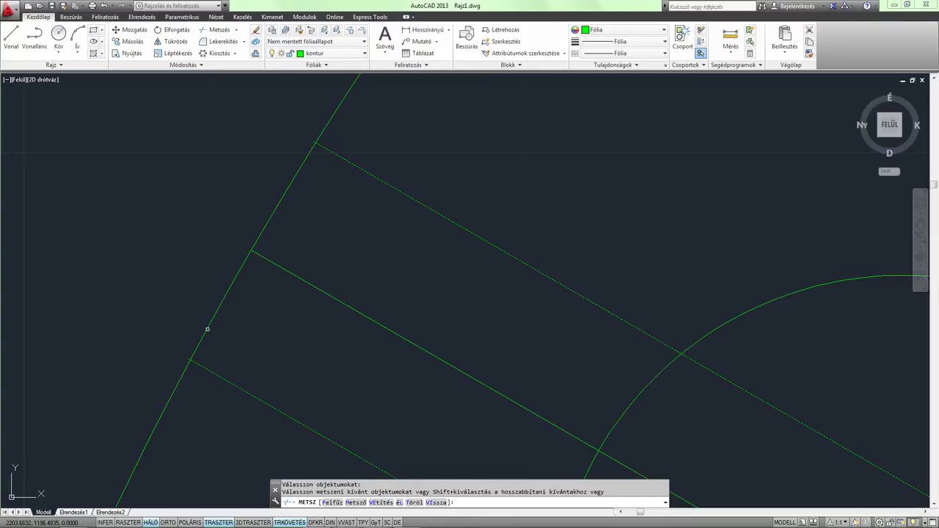
left_click(206, 330)
key("Return")
- Trim the overhanging ends using the remaining rim as the cutting edge
key("Return")
left_click(172, 391)
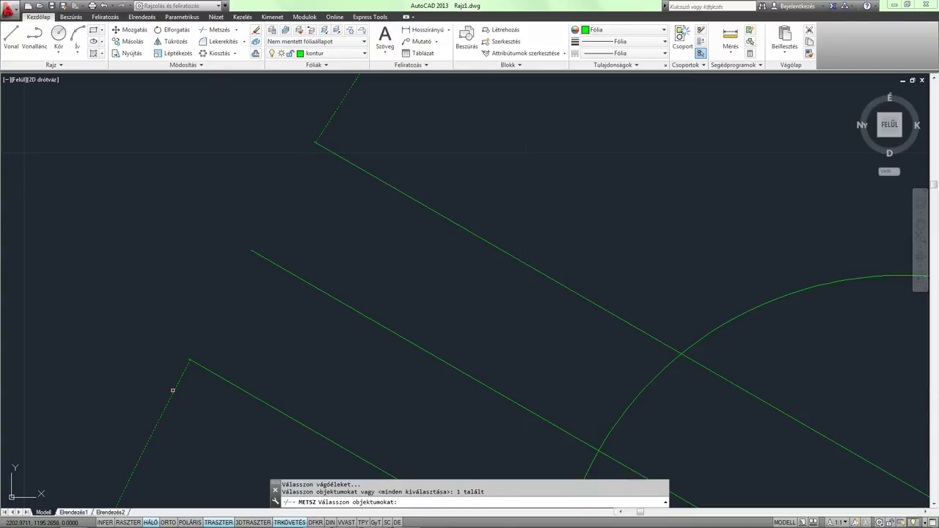
key("Return")
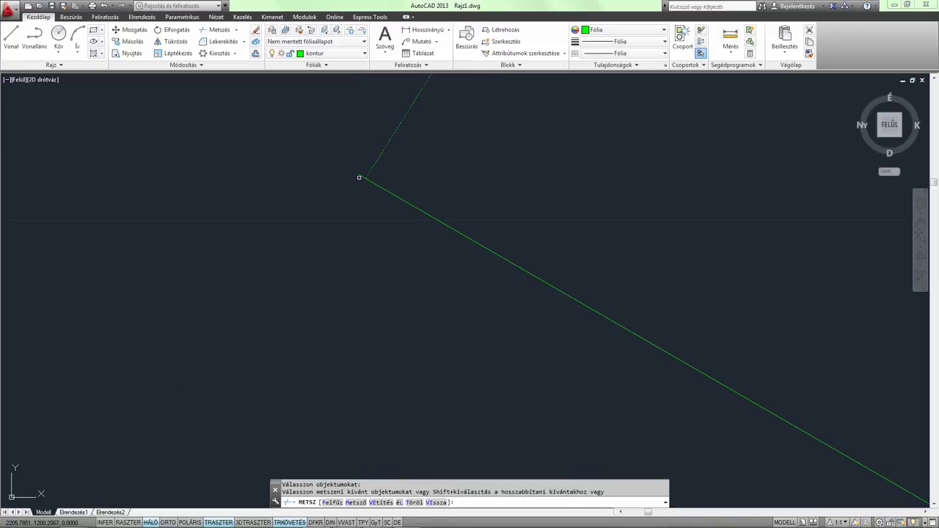
middle_click_drag(359, 177, 221, 362)
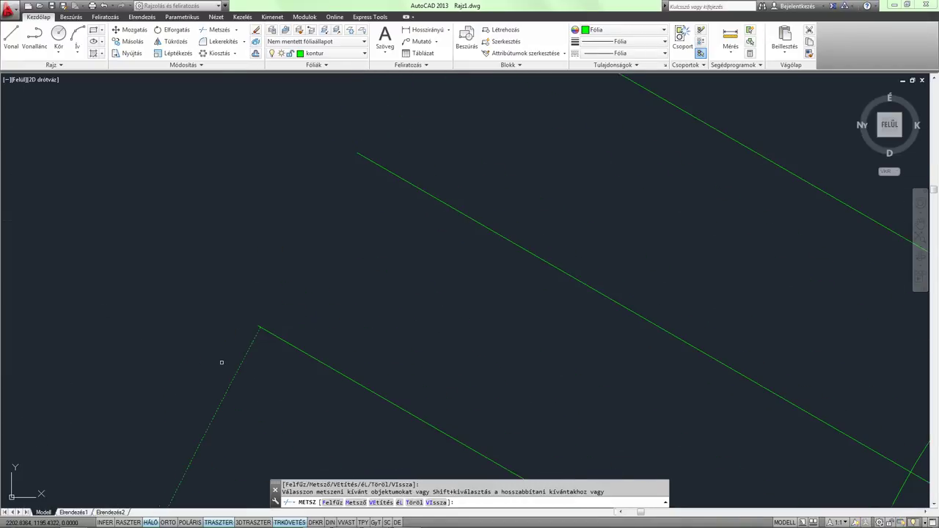
scroll(222, 362, "up", 3)
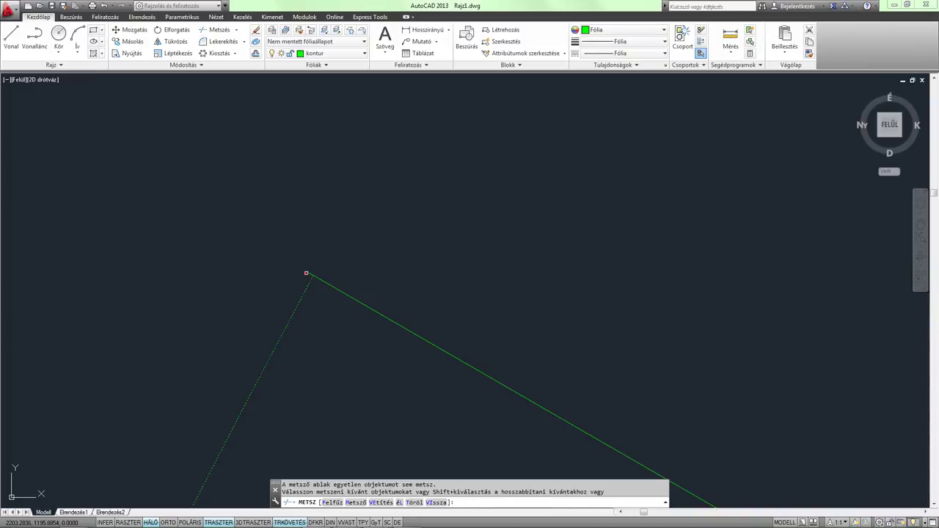
key("Return")
scroll(446, 315, "down", 2)
- Delete the slot's middle guide line
left_click(446, 264)
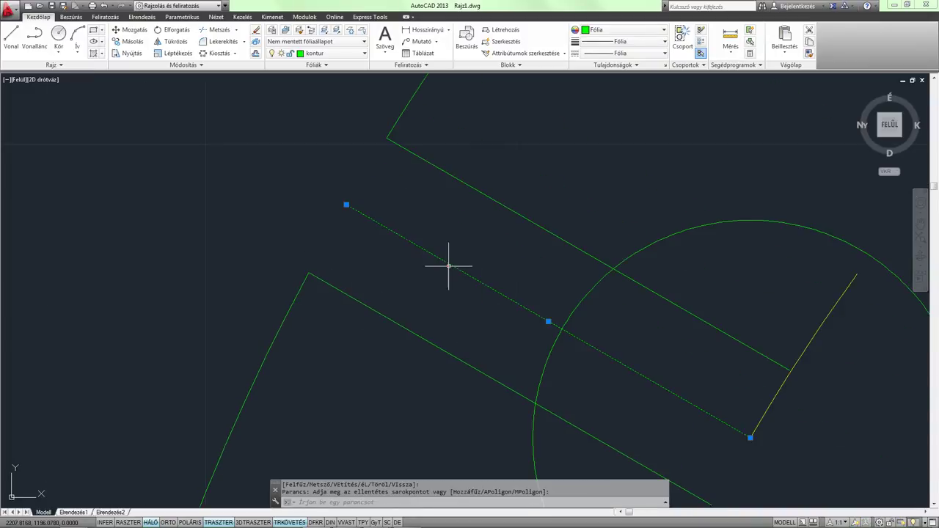
key("Delete")
scroll(446, 266, "down", 2)
middle_click_drag(446, 266, 289, 232)
- Begin a trim with both slot walls as cutting edges, then cancel it
type("tr")
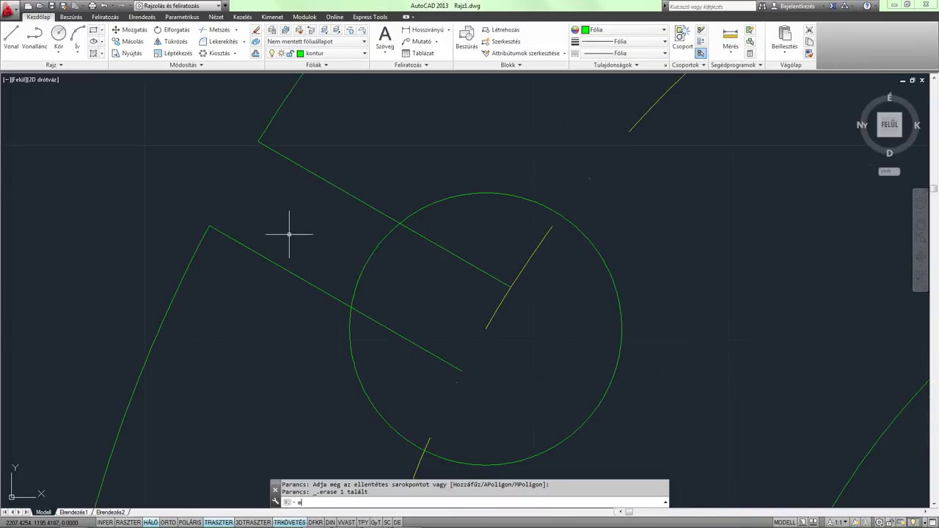
key("Return")
left_click_drag(359, 202, 315, 290)
key("Return")
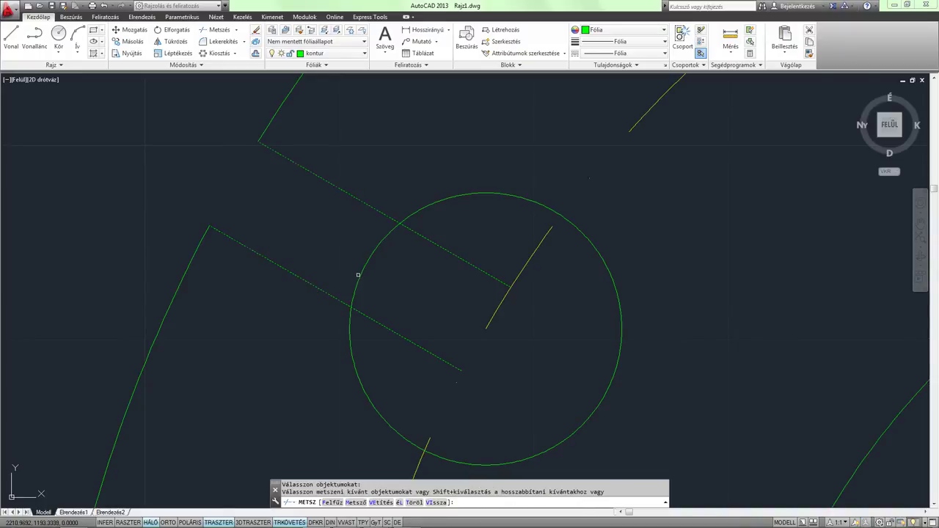
key("Escape")
- Trim both slot walls back to the bolt hole circle, then zoom out
key("Return")
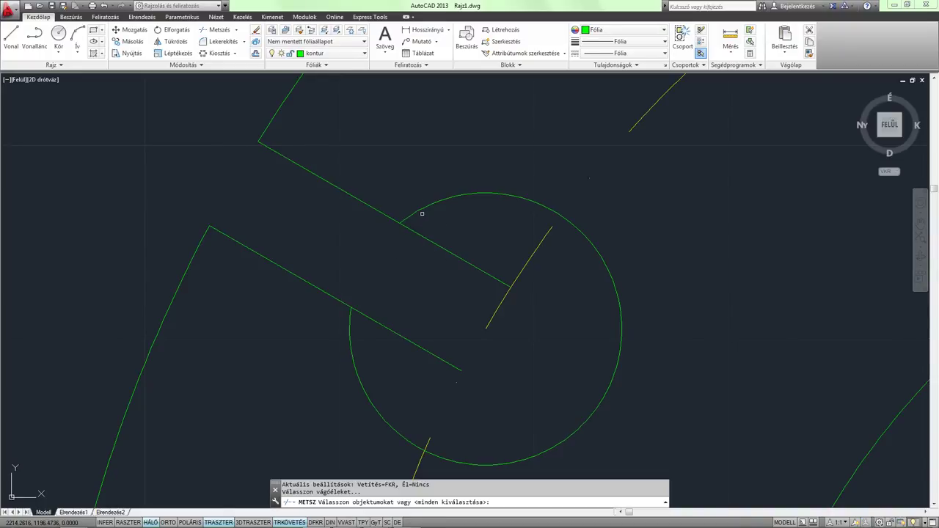
left_click(422, 210)
key("Return")
left_click(433, 242)
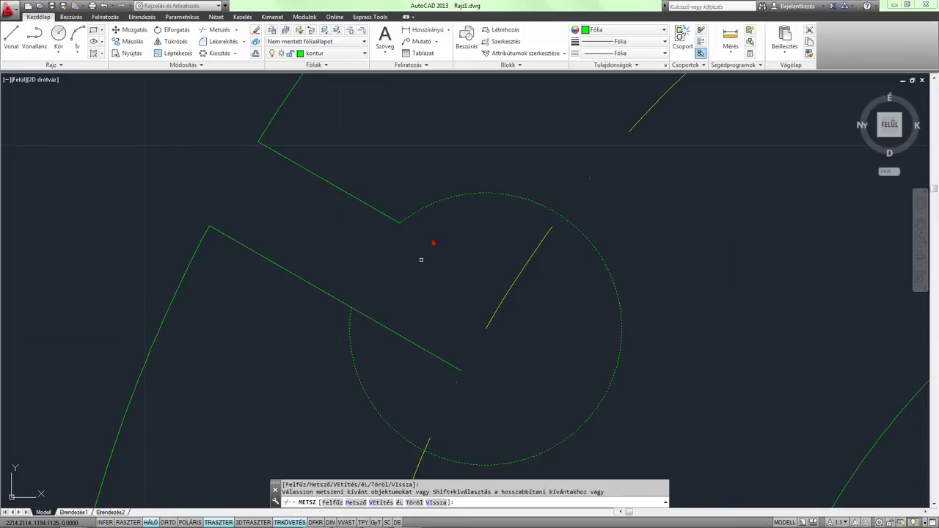
left_click(381, 327)
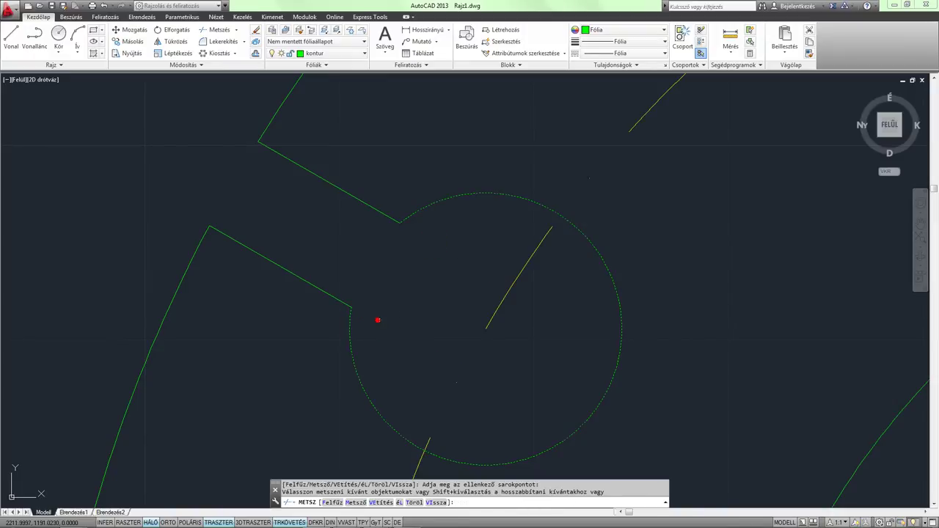
key("Return")
scroll(350, 249, "down", 2)
scroll(359, 246, "down", 1)
scroll(375, 233, "down", 3)
scroll(396, 253, "down", 1)
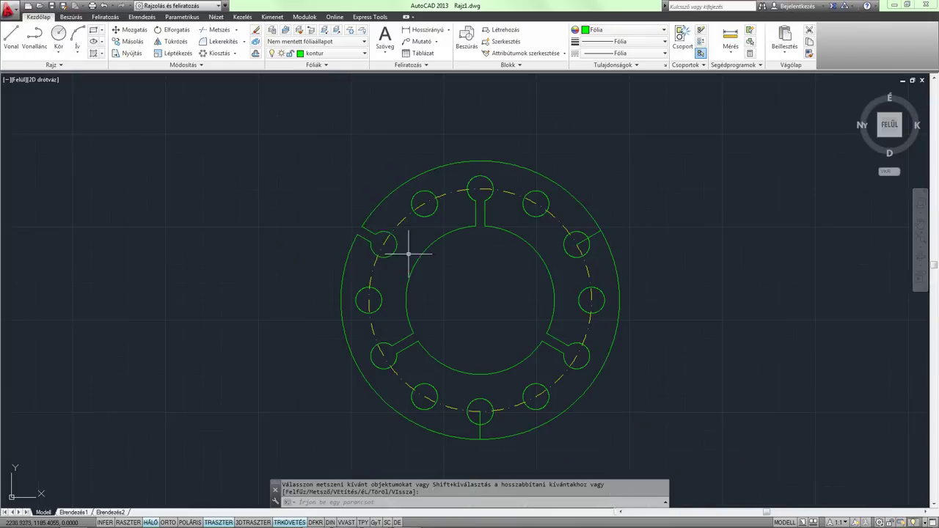
- Offset the next slot line 2.5 to both sides
scroll(546, 241, "up", 4)
scroll(546, 241, "up", 4)
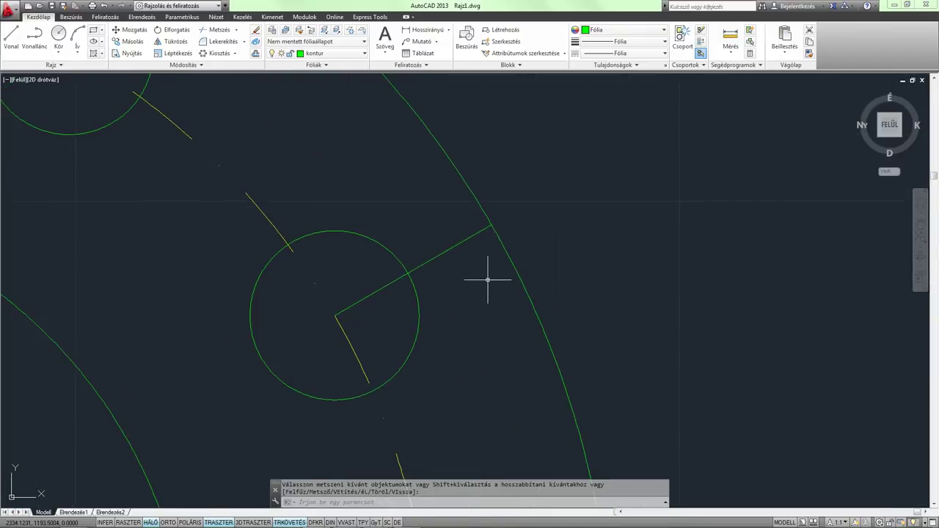
type("p")
key("Return")
type("2")
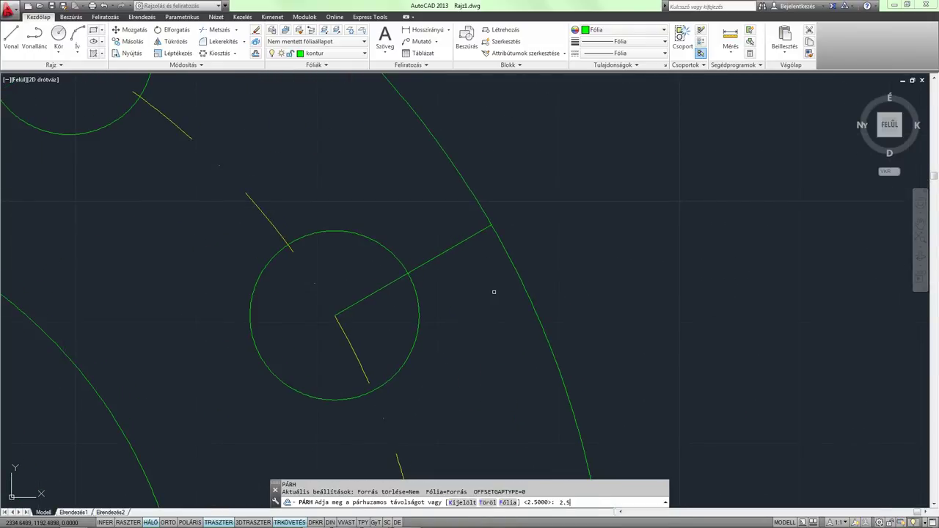
key("Return")
left_click(438, 254)
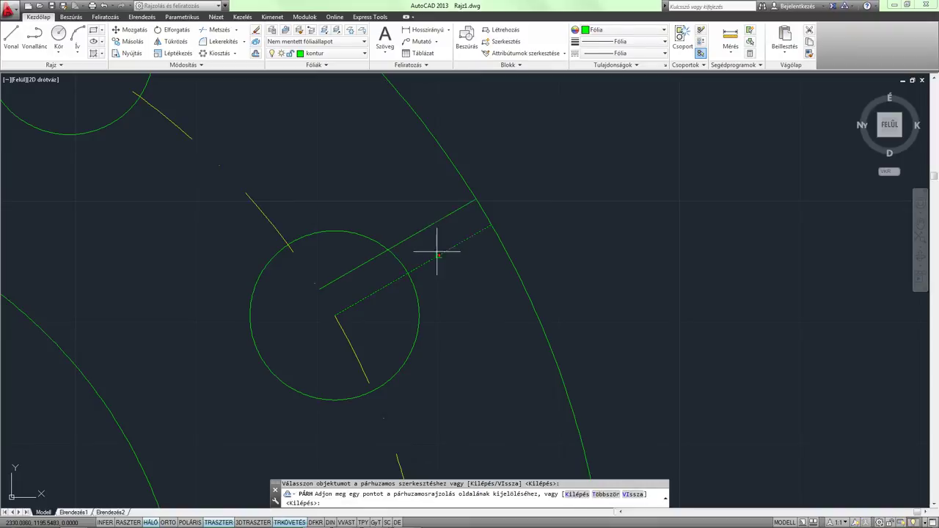
left_click(442, 252)
left_click(458, 274)
right_click(459, 277)
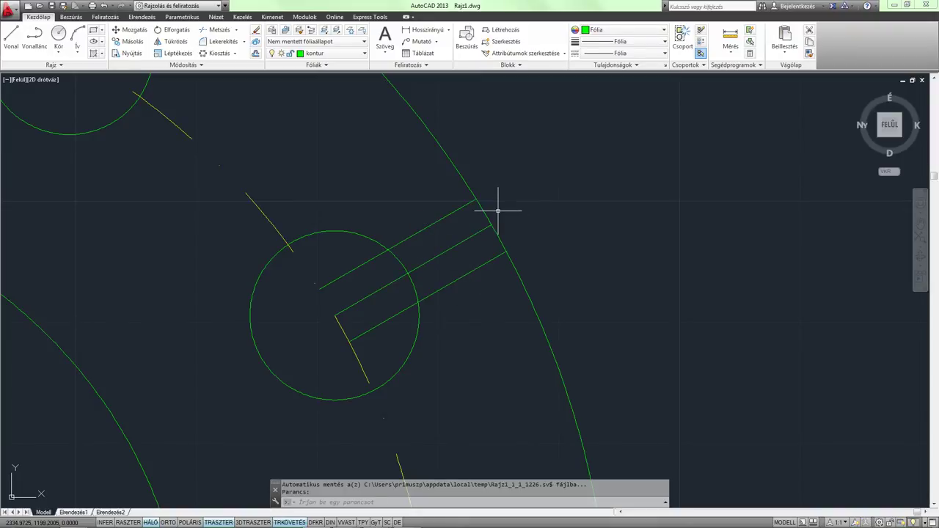
- Trim the outer rim arc between the two new notch lines
scroll(497, 210, "up", 2)
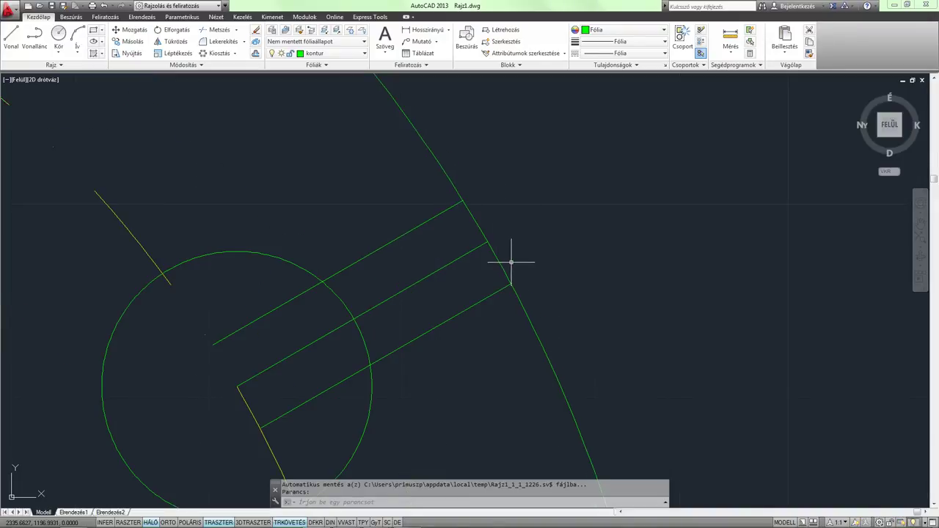
type("tr")
key("Return")
left_click(435, 214)
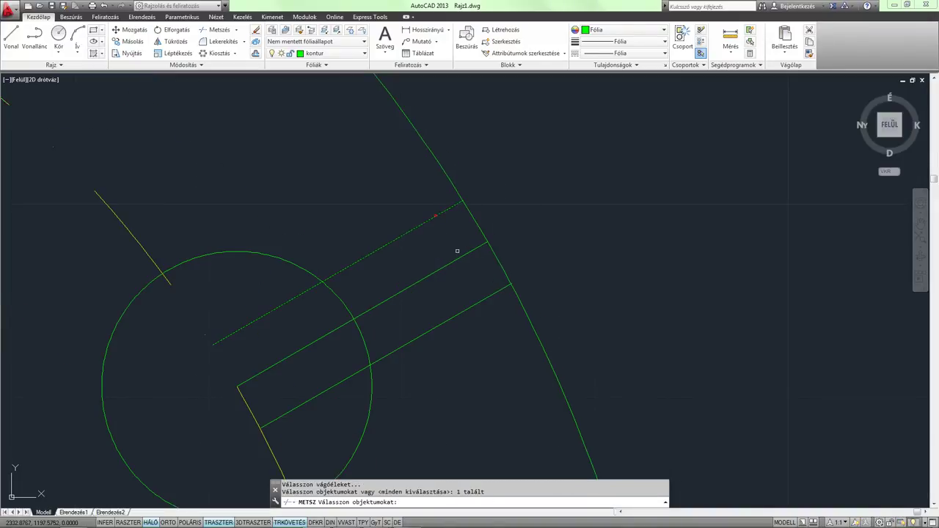
left_click(491, 295)
key("Return")
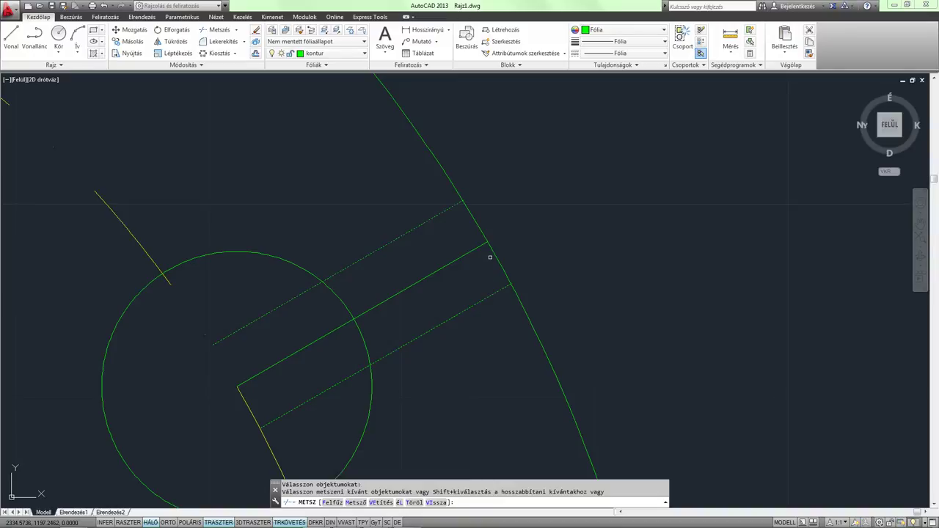
left_click(496, 258)
- Delete the middle diagonal guide line of the notch
middle_click_drag(363, 304, 440, 256)
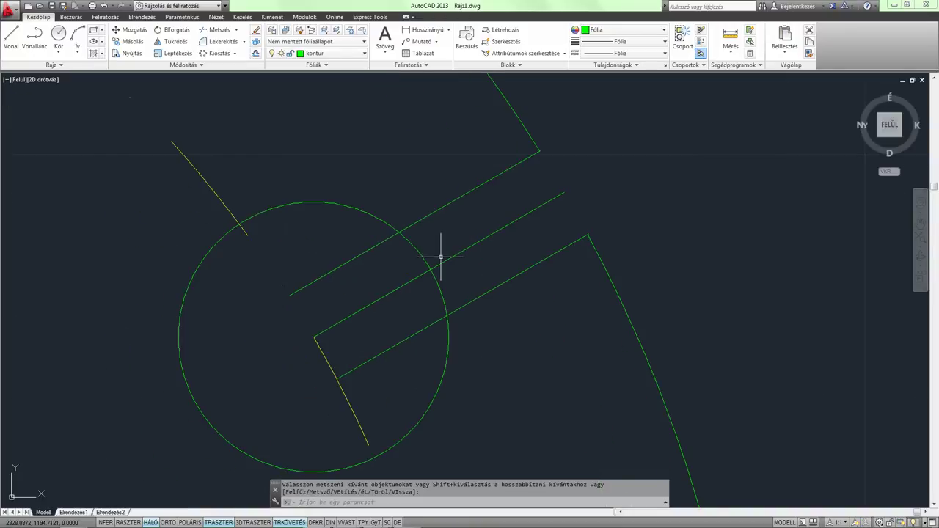
left_click(503, 222)
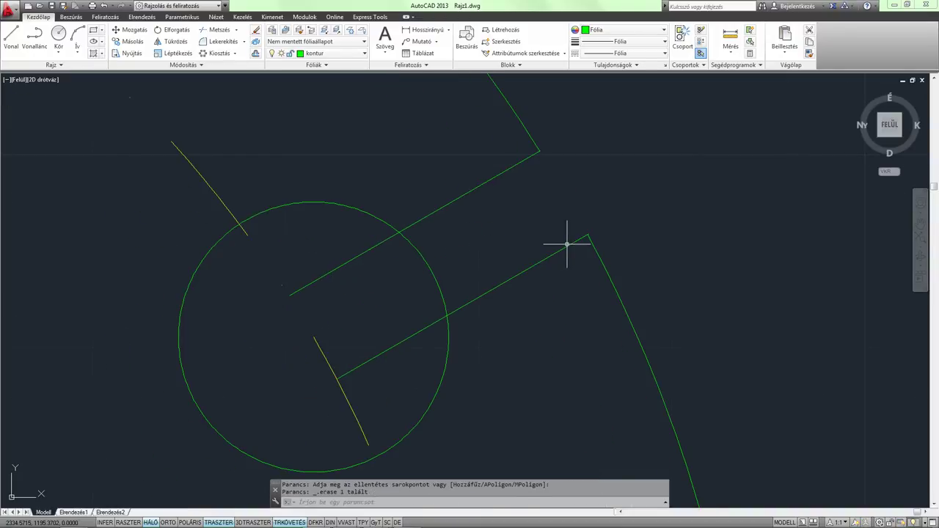
key("Delete")
- Trim the notch lines' overshoots using the notch walls as cutting edges
type("m")
key("Return")
scroll(621, 232, "up", 4)
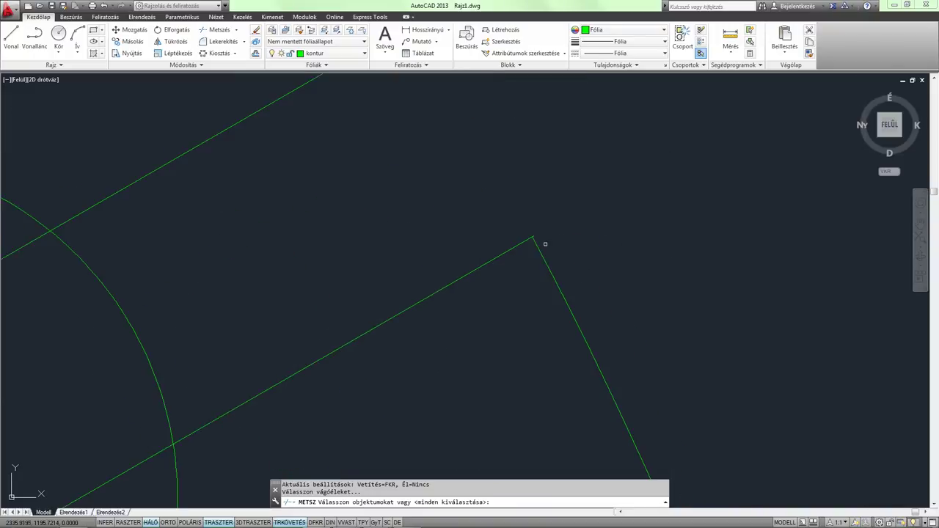
left_click(539, 245)
key("Return")
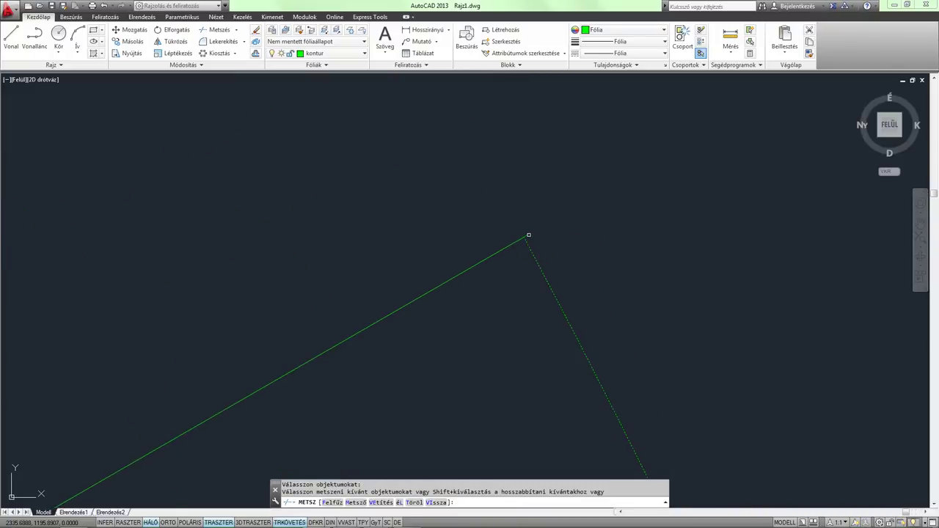
left_click(528, 235)
scroll(503, 445, "down", 5)
scroll(422, 317, "up", 4)
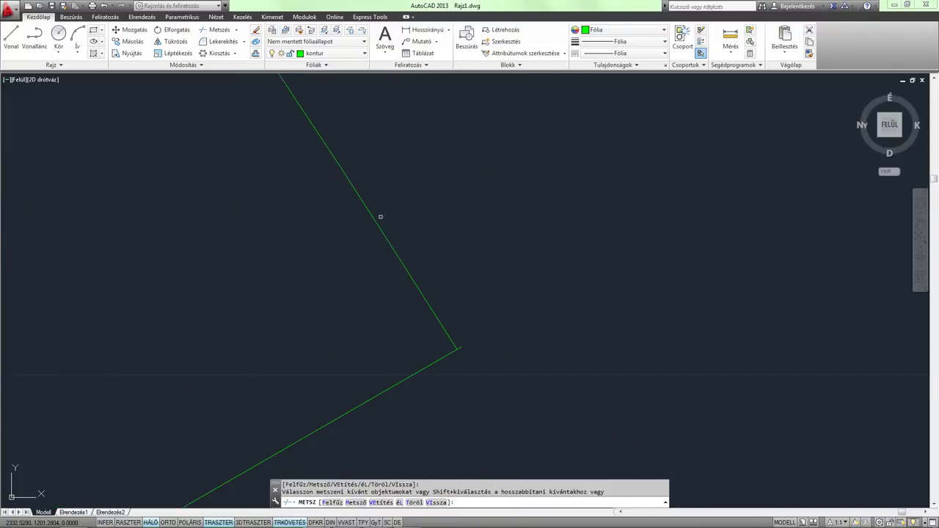
left_click(442, 328)
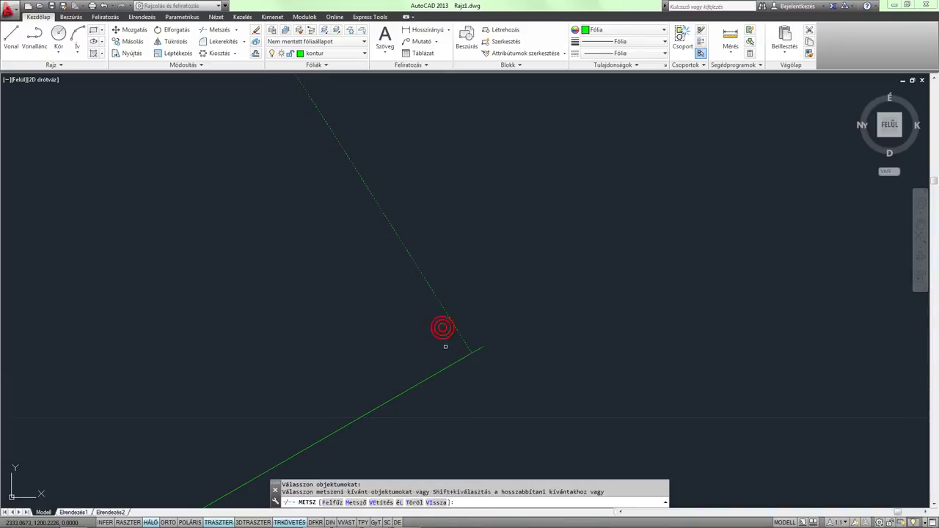
key("Return")
- Trim both notch line ends inside the bolt hole, using all objects as edges
scroll(482, 352, "down", 3)
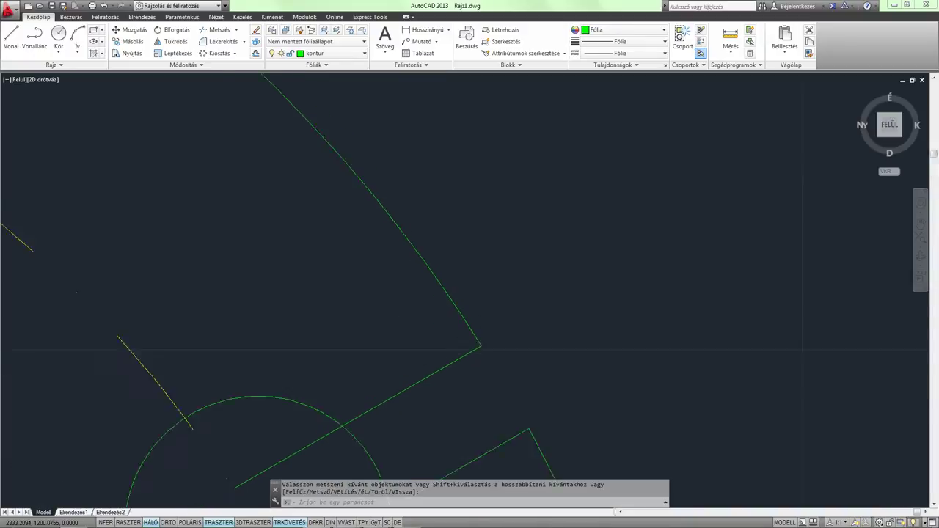
scroll(484, 352, "down", 2)
scroll(488, 352, "up", 1)
scroll(492, 308, "down", 3)
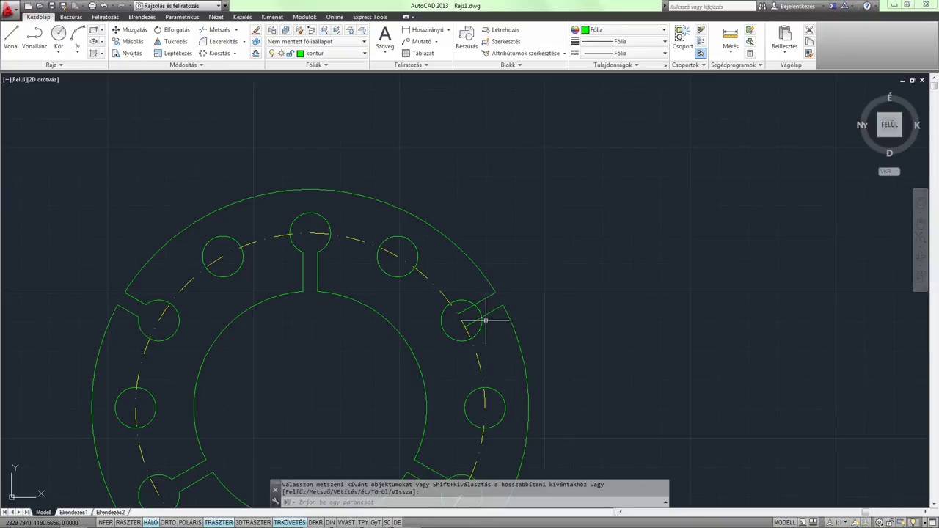
scroll(483, 322, "up", 1)
key("Return")
key("Return")
right_click(482, 325)
scroll(479, 324, "up", 4)
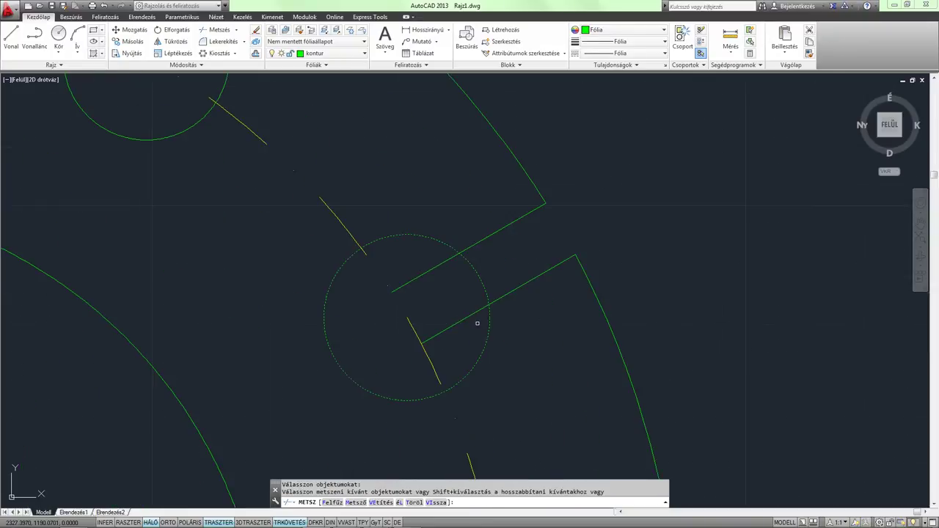
left_click(472, 315)
left_click(437, 271)
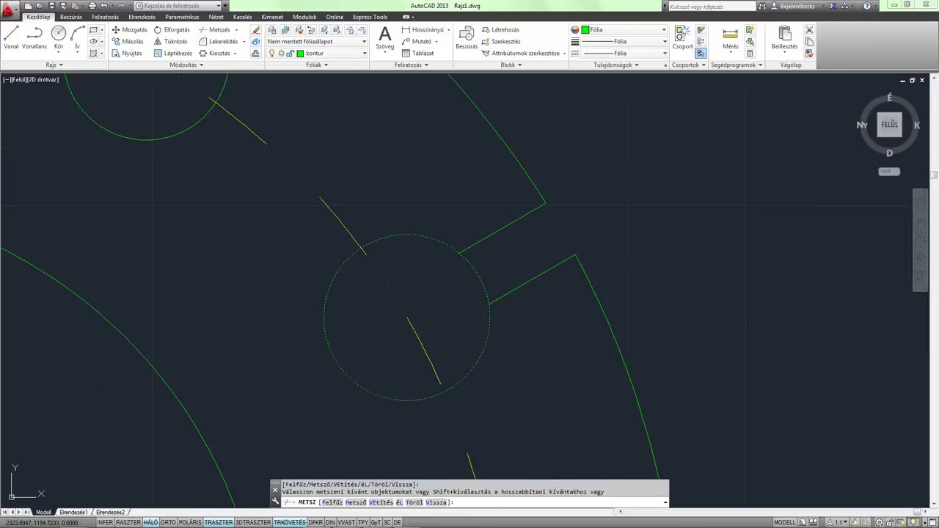
key("Return")
- Trim the bolt hole's arc between the two notch lines
key("Return")
left_click(482, 240)
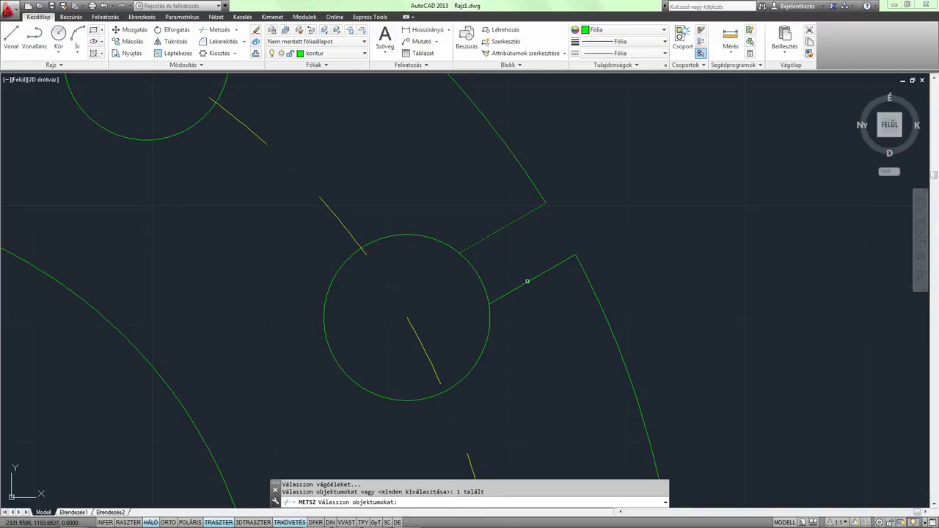
key("Return")
left_click(477, 274)
key("Return")
scroll(479, 269, "down", 2)
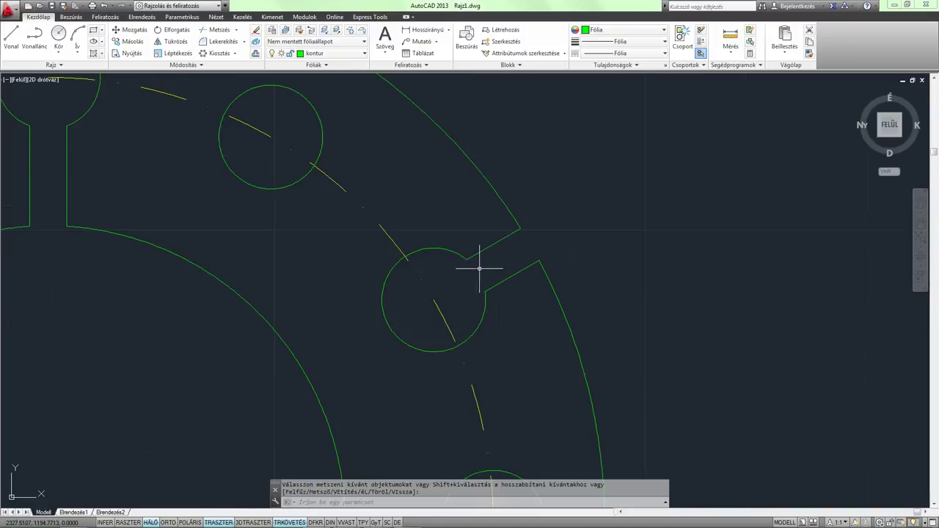
scroll(479, 269, "down", 3)
scroll(413, 342, "up", 4)
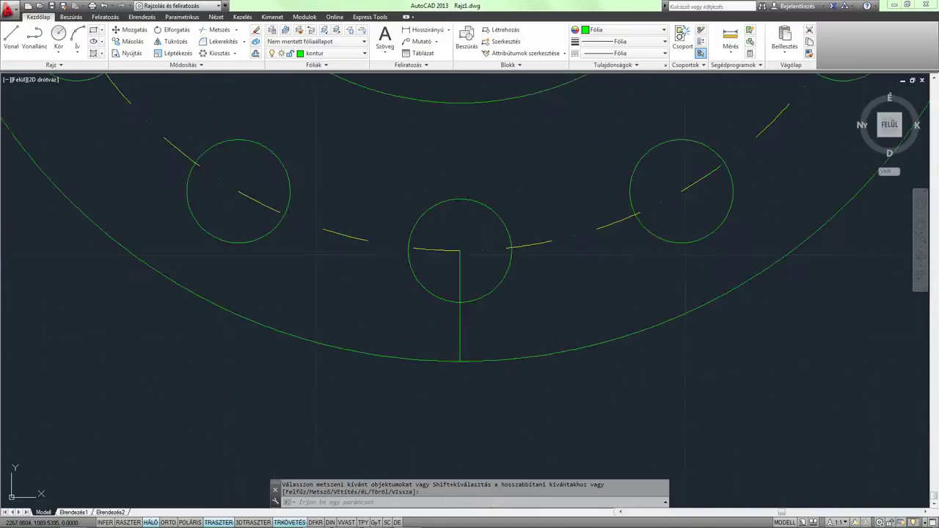
scroll(462, 330, "up", 2)
- Offset the vertical line 2.5 units to the left and right to form the slot sides
type("o")
key("Return")
type("2")
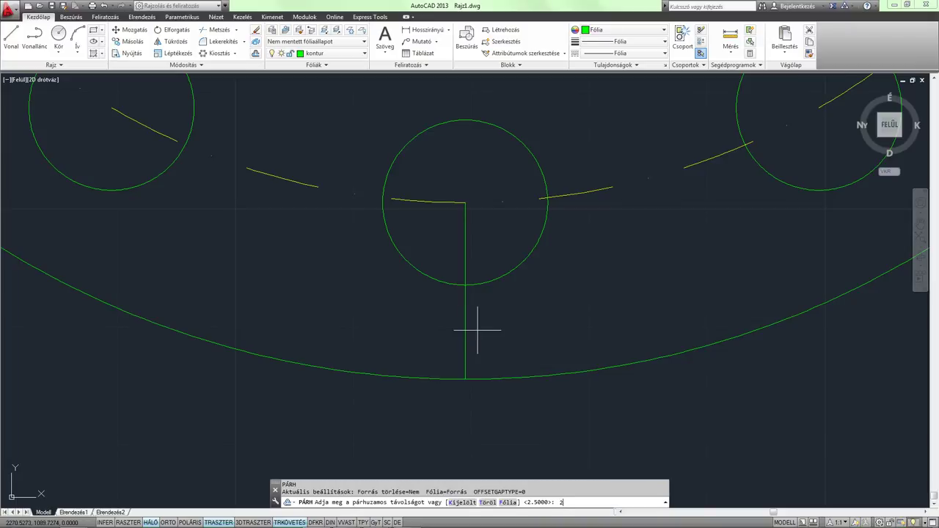
key("Return")
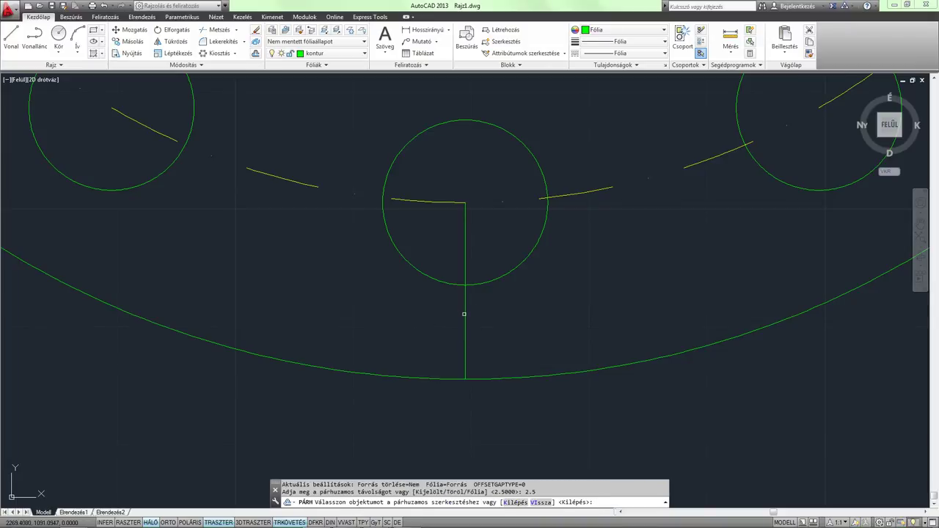
left_click(463, 313)
left_click(456, 319)
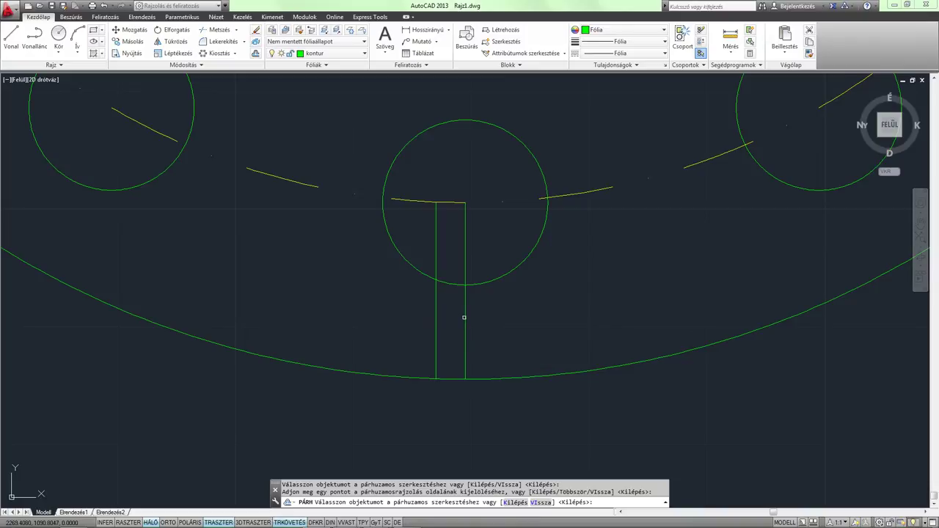
left_click(464, 317)
left_click(504, 316)
key("Return")
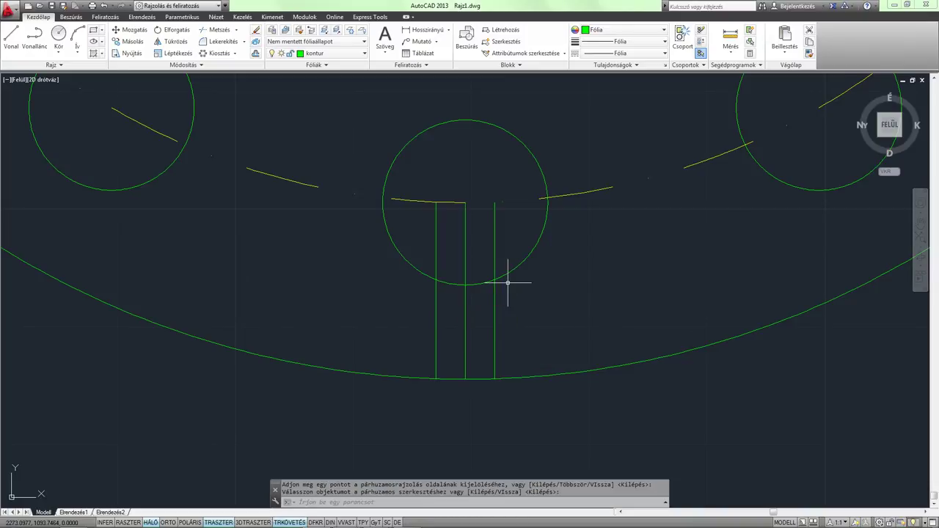
- Trim both slot lines back to the small circle
type("me")
key("Return")
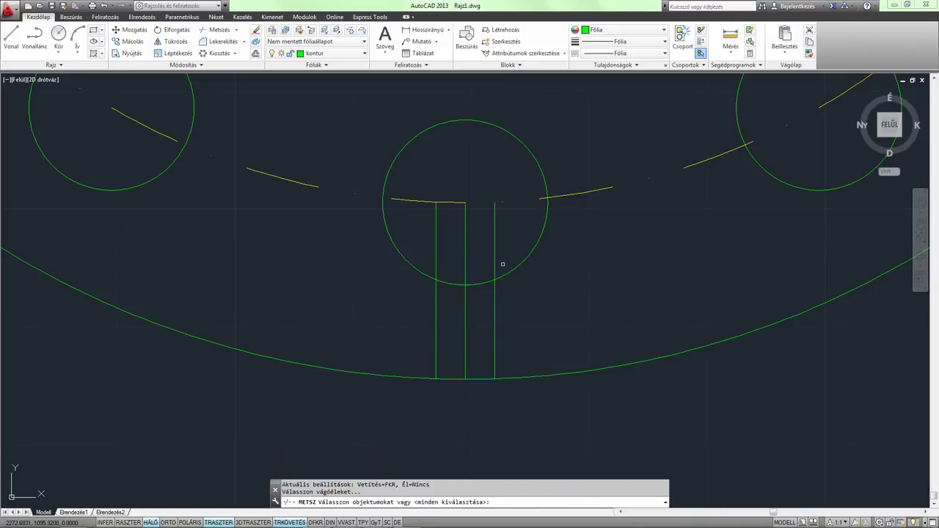
left_click(512, 269)
key("Return")
left_click(495, 256)
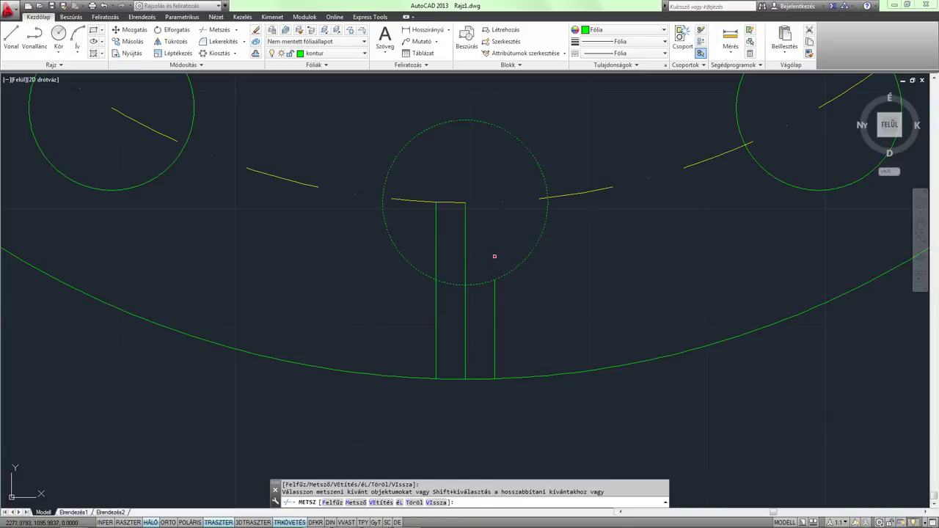
left_click(434, 250)
key("Return")
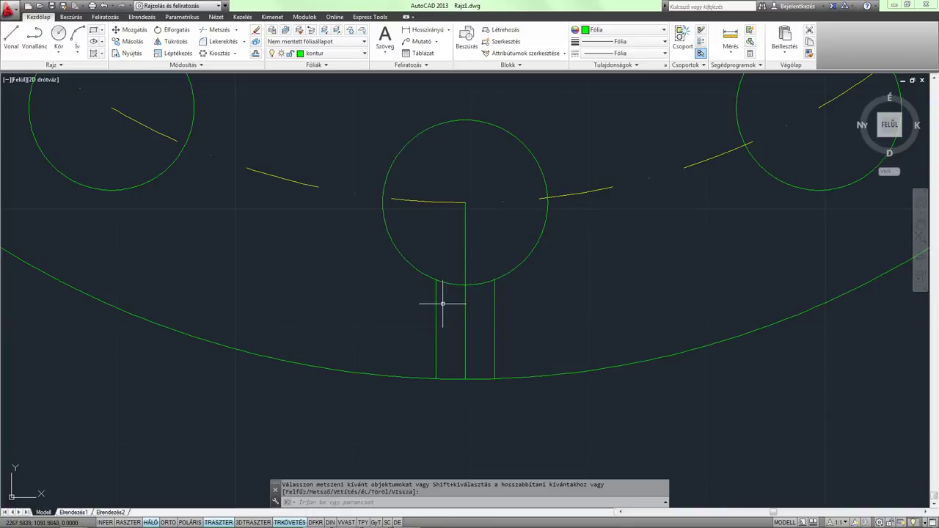
- Trim away the small circle's bottom arc between the two slot lines
key("Return")
left_click(437, 298)
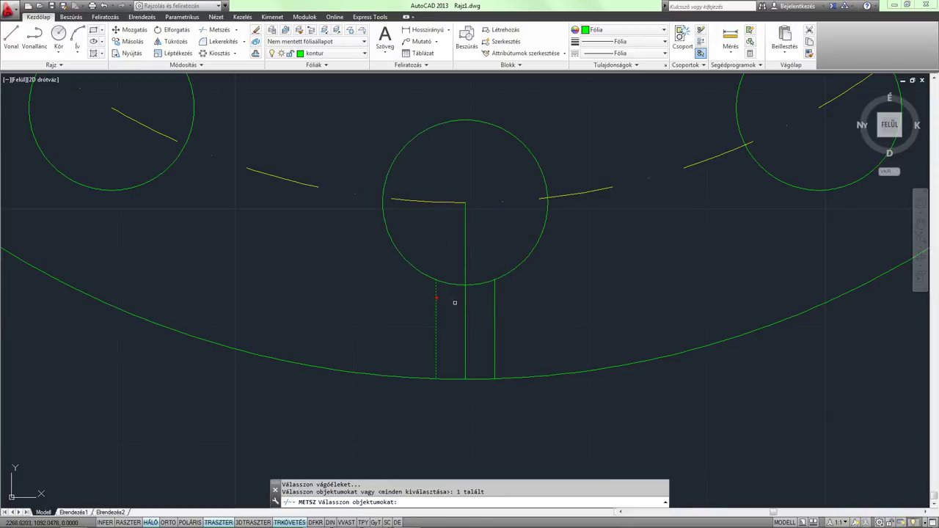
left_click(495, 304)
key("Return")
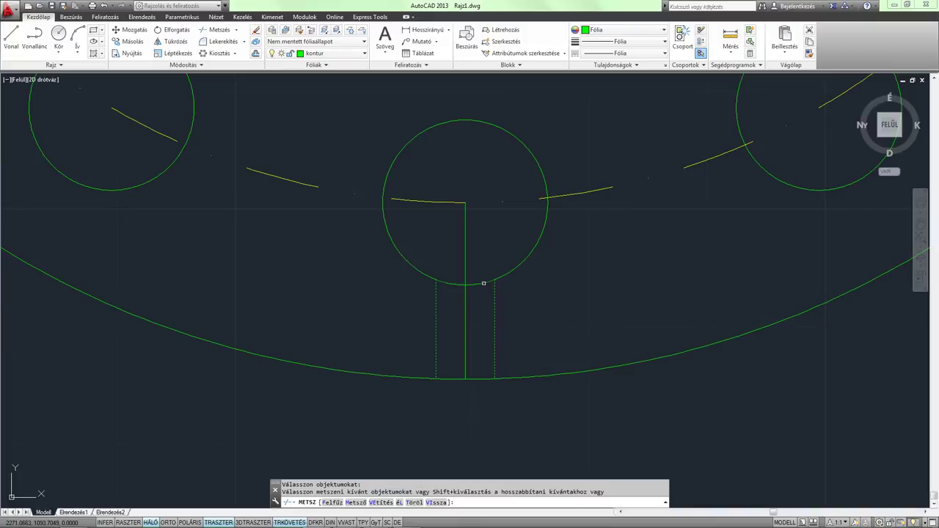
left_click(483, 283)
- Trim the outer rim arc between the slot lines to open the slot
scroll(465, 377, "up", 3)
key("Return")
key("Return")
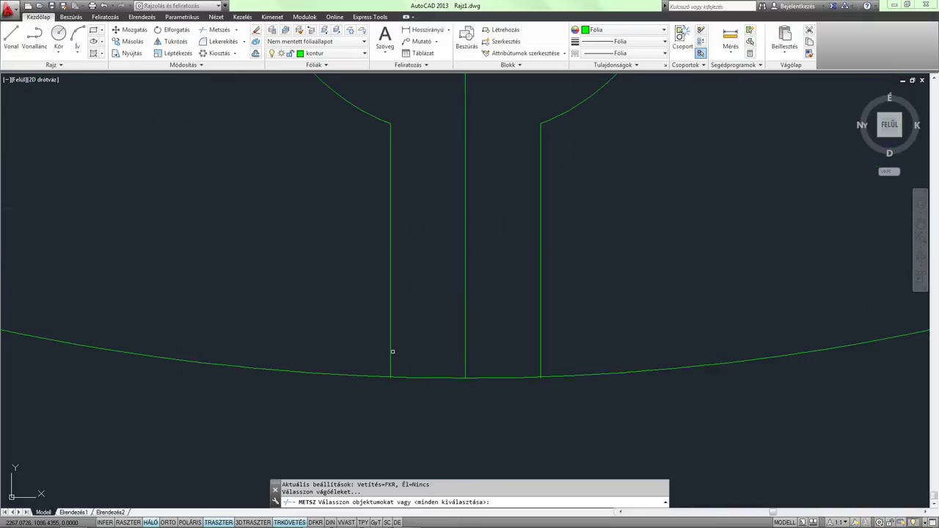
left_click(391, 350)
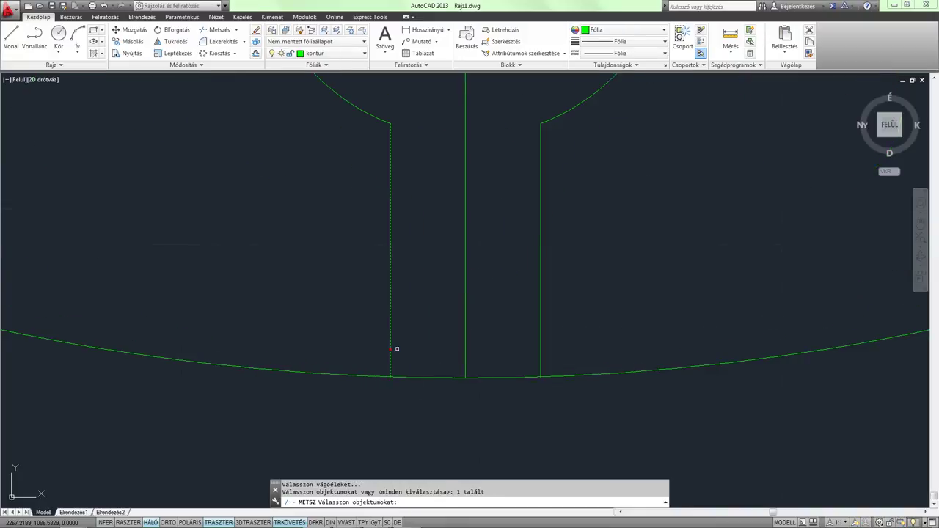
left_click(541, 336)
key("Return")
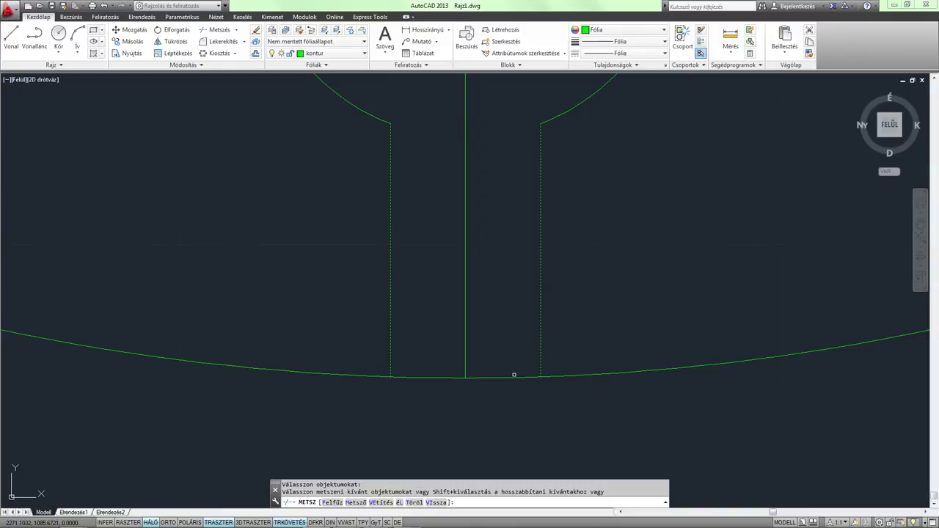
left_click(503, 378)
- Trim the leftover line segment below the horizontal line at the slot
scroll(533, 378, "up", 4)
key("Return")
key("Return")
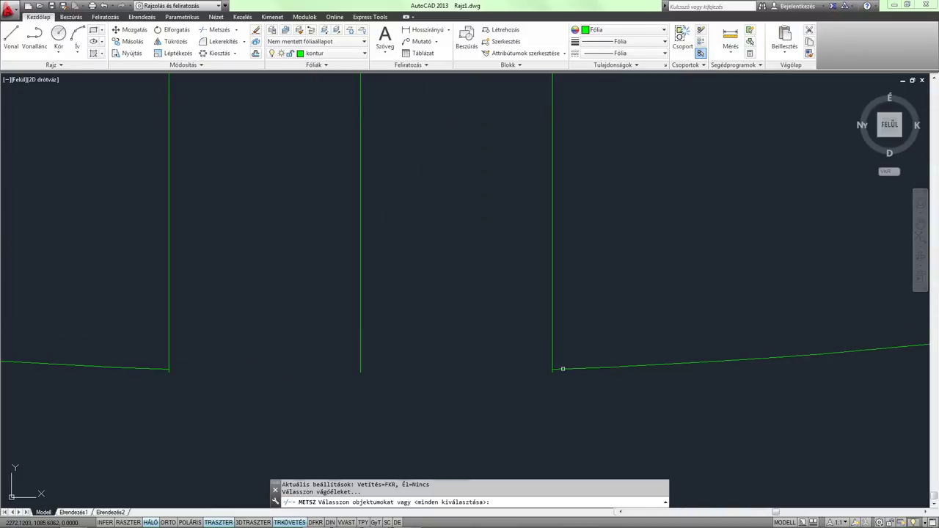
left_click(563, 368)
scroll(562, 368, "up", 3)
key("Return")
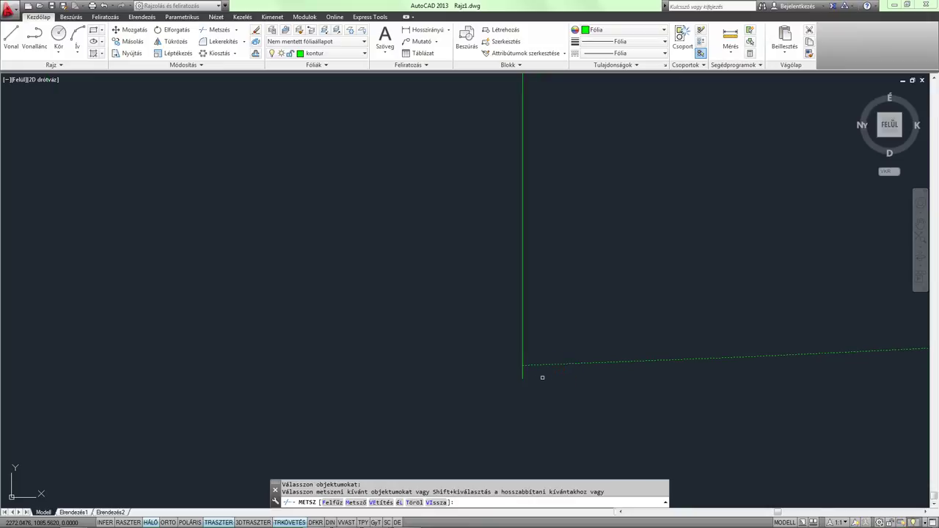
scroll(524, 374, "down", 2)
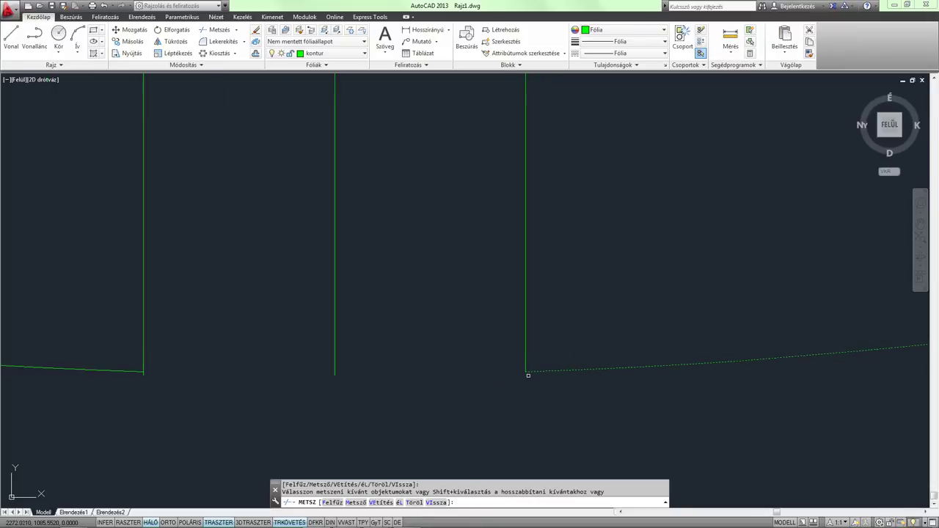
scroll(137, 396, "up", 2)
right_click(220, 340)
key("Return")
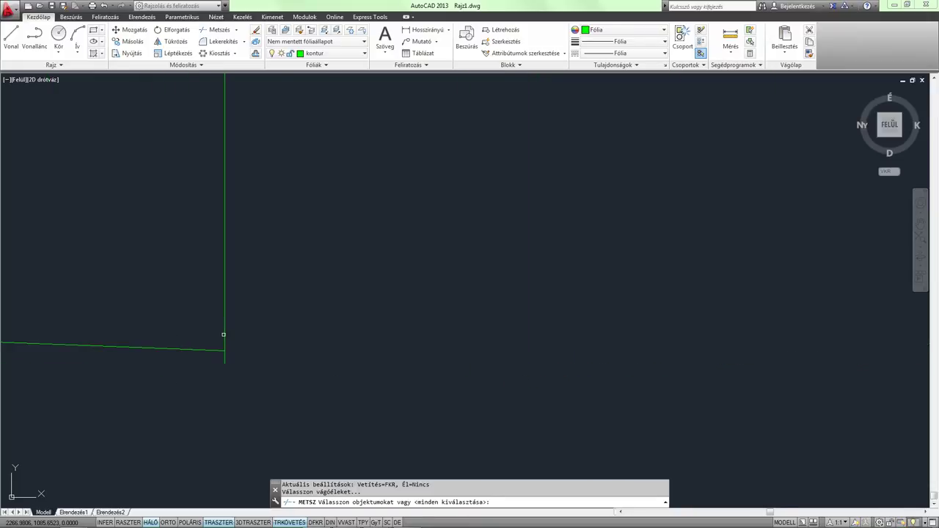
left_click(224, 335)
left_click(204, 349)
scroll(203, 349, "up", 2)
key("Return")
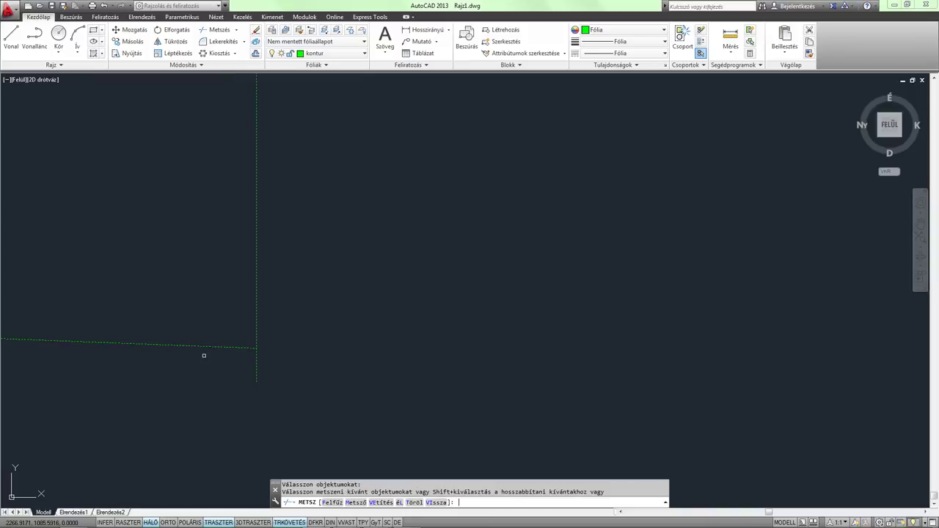
left_click(220, 341)
left_click(256, 360)
key("Return")
key("Return")
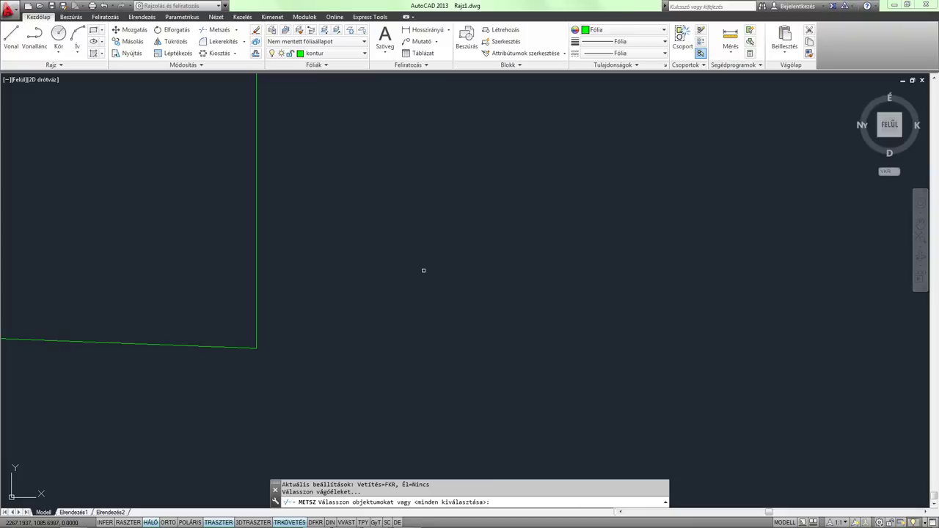
key("Escape")
- Delete the stray line running through the middle of the keyhole slot
scroll(426, 262, "down", 3)
scroll(433, 266, "down", 2)
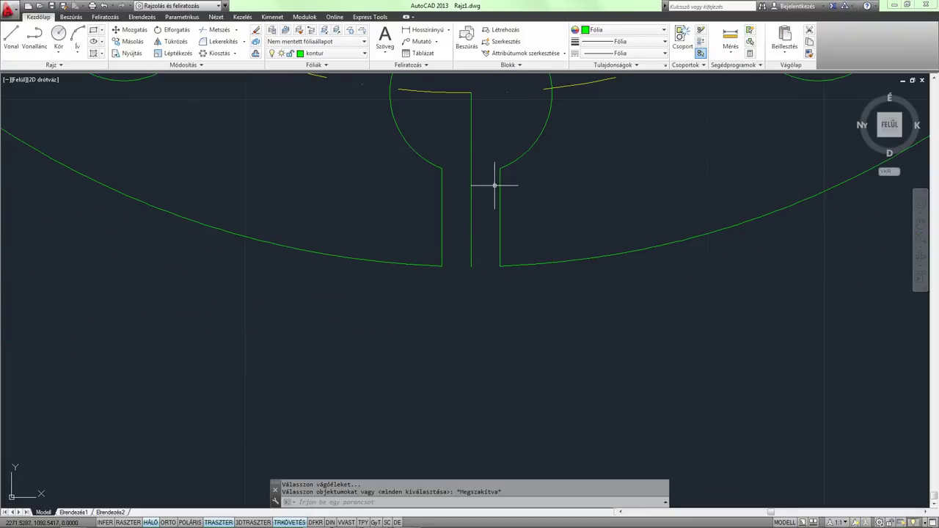
middle_click_drag(497, 188, 502, 349)
scroll(501, 349, "down", 4)
left_click(503, 294)
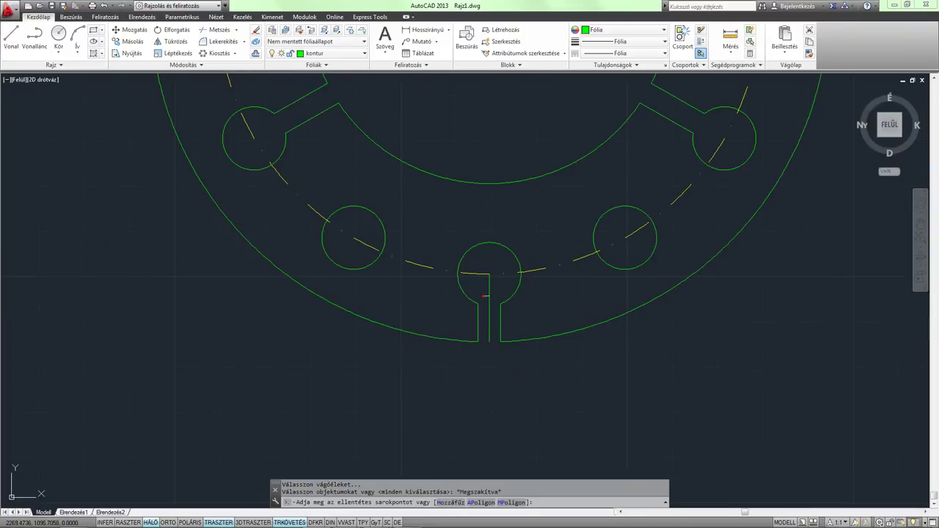
left_click(489, 296)
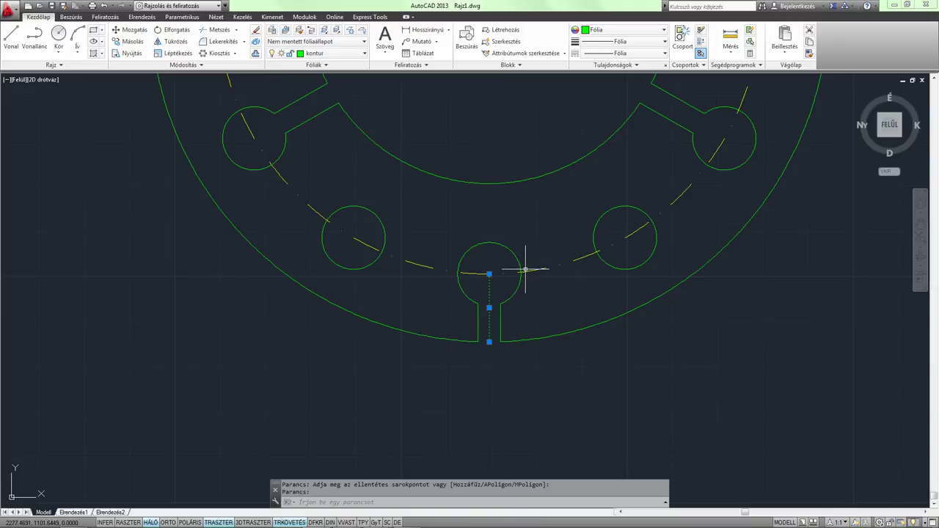
key("Delete")
scroll(513, 242, "down", 6)
middle_click_drag(506, 204, 442, 240)
scroll(444, 236, "up", 3)
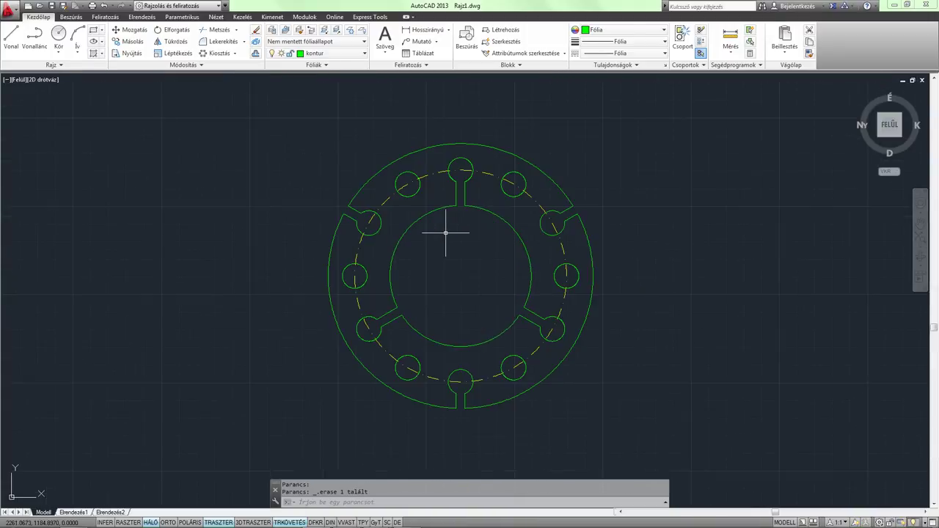
- Make tengely the current layer and draw a vertical line up from the flange centre
left_click(303, 53)
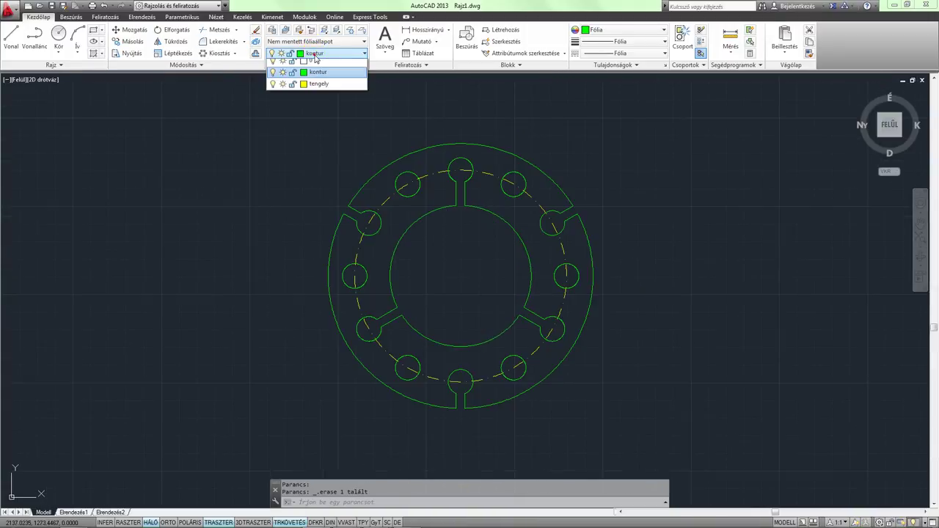
left_click(281, 88)
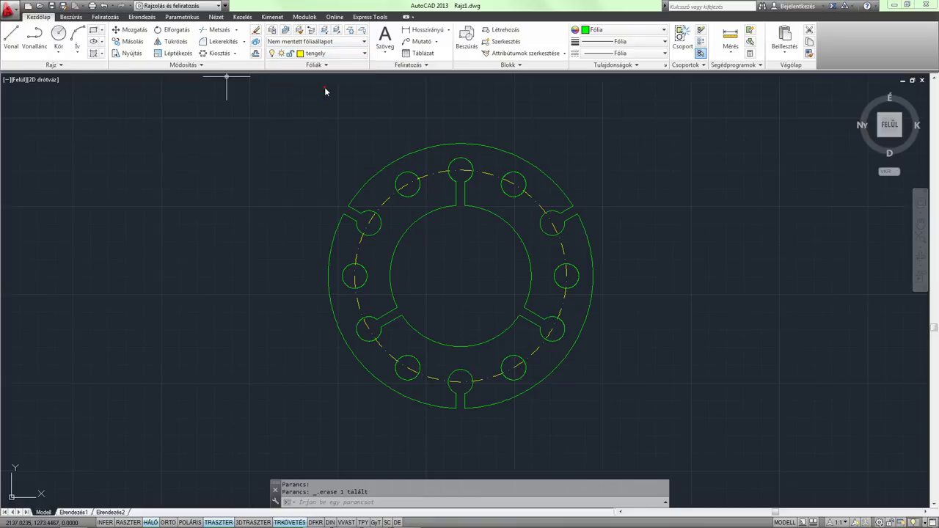
left_click(11, 38)
middle_click_drag(367, 196, 281, 197)
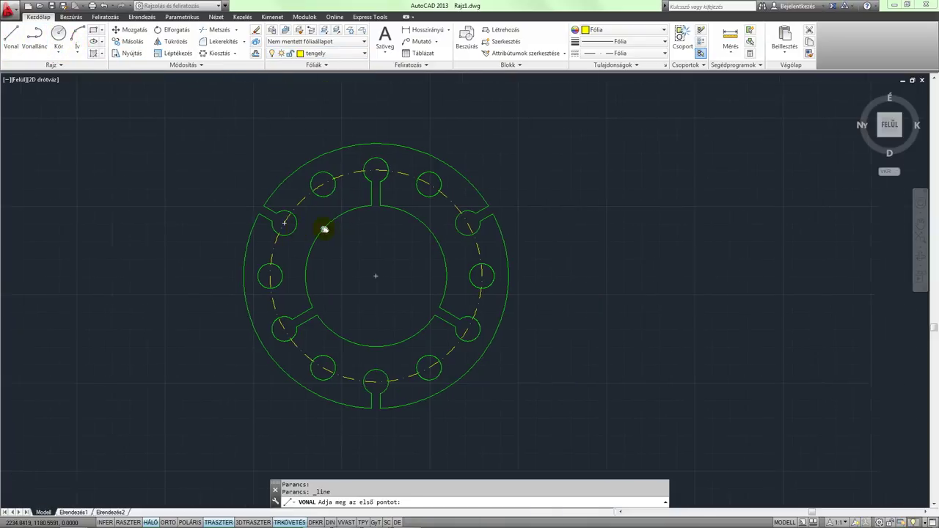
left_click(375, 276)
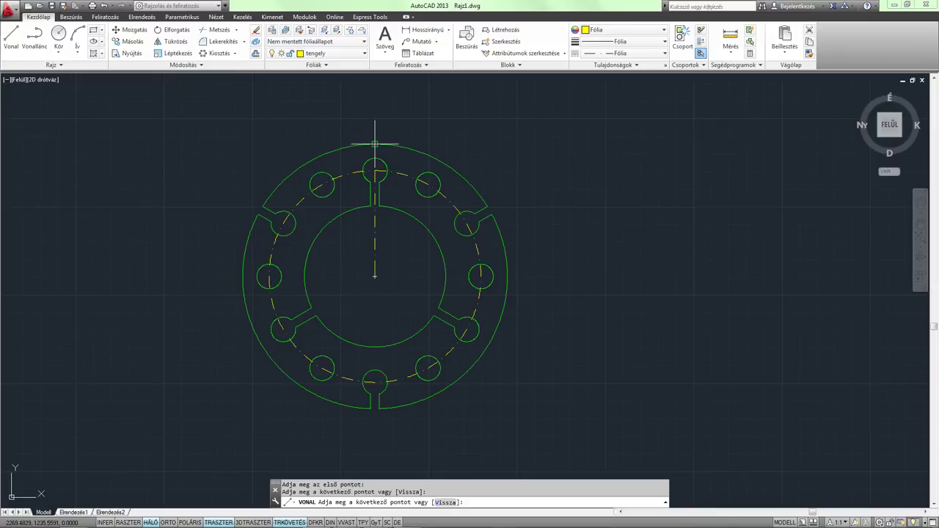
key("Escape")
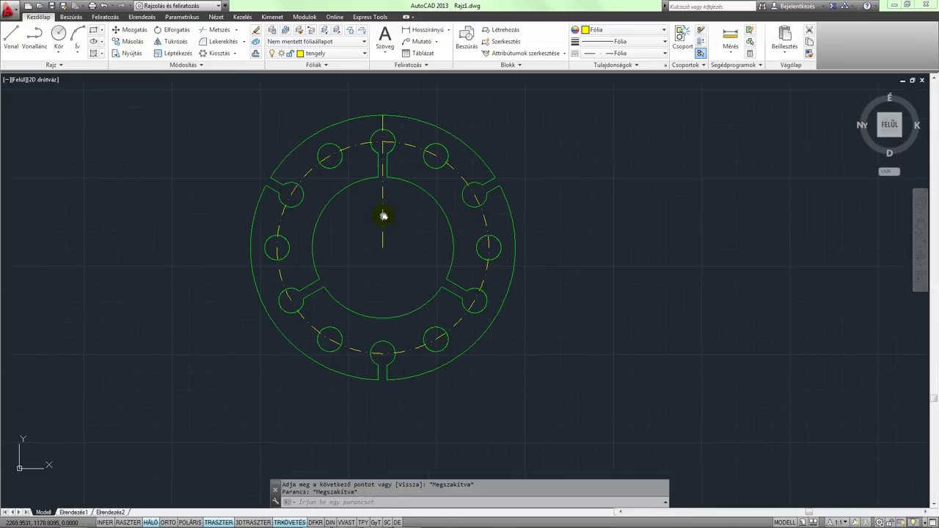
- Stretch the vertical centre line's lower end down to the bottom slot's edge
middle_click_drag(374, 242, 383, 213)
left_click(383, 212)
left_click(383, 247)
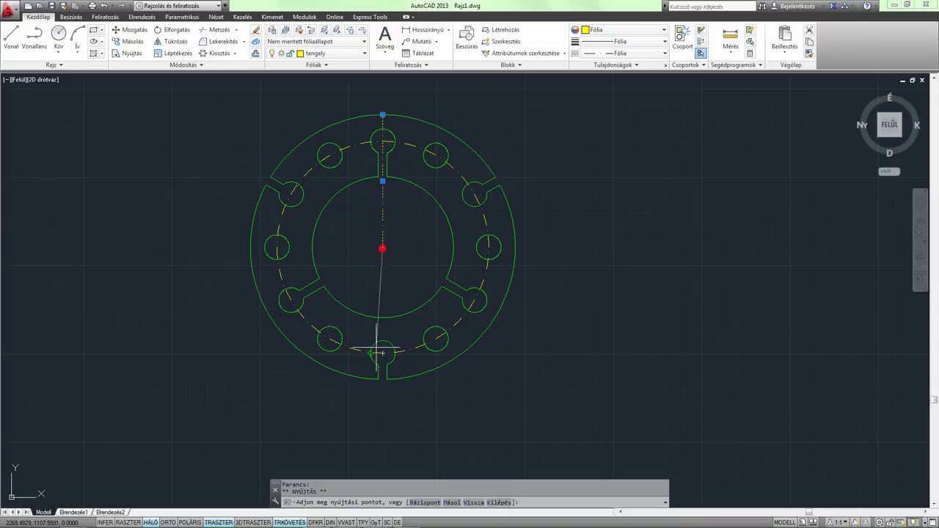
scroll(378, 390, "up", 4)
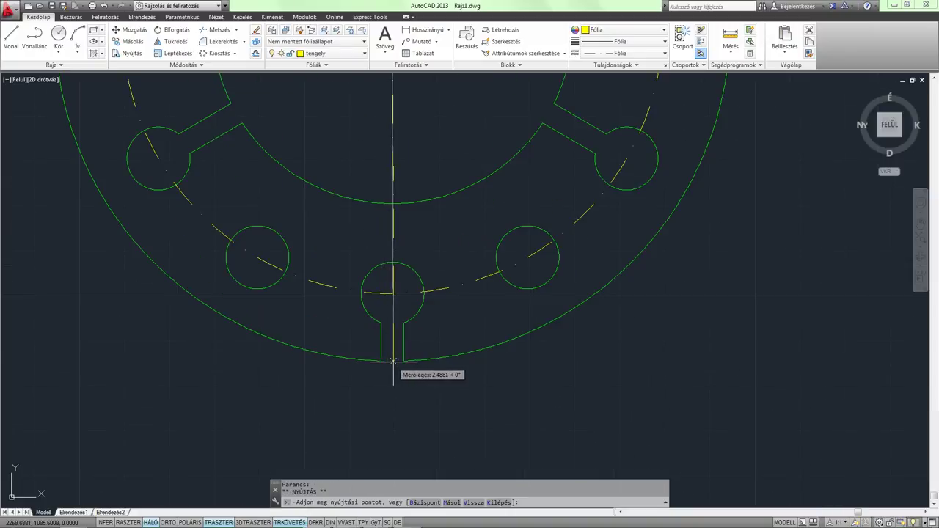
left_click(395, 361)
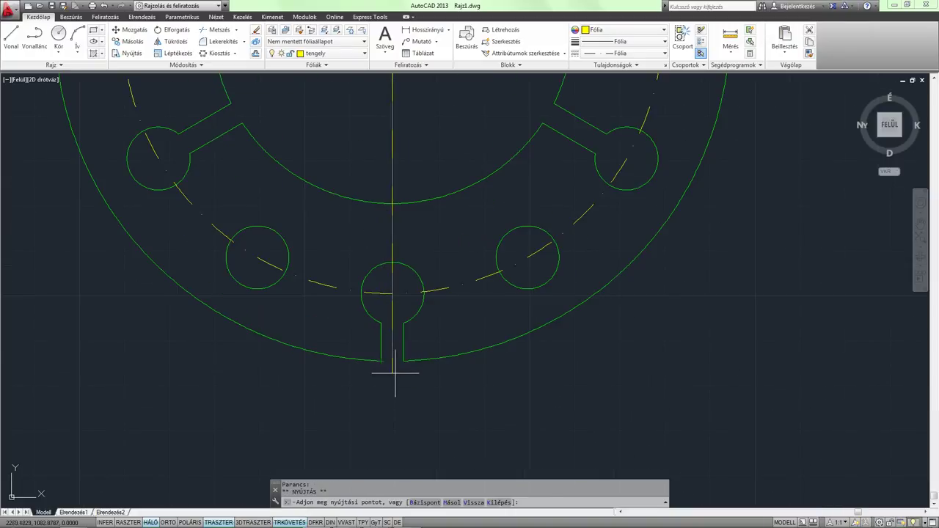
key("F8")
key("Escape")
key("Escape")
scroll(440, 330, "down", 2)
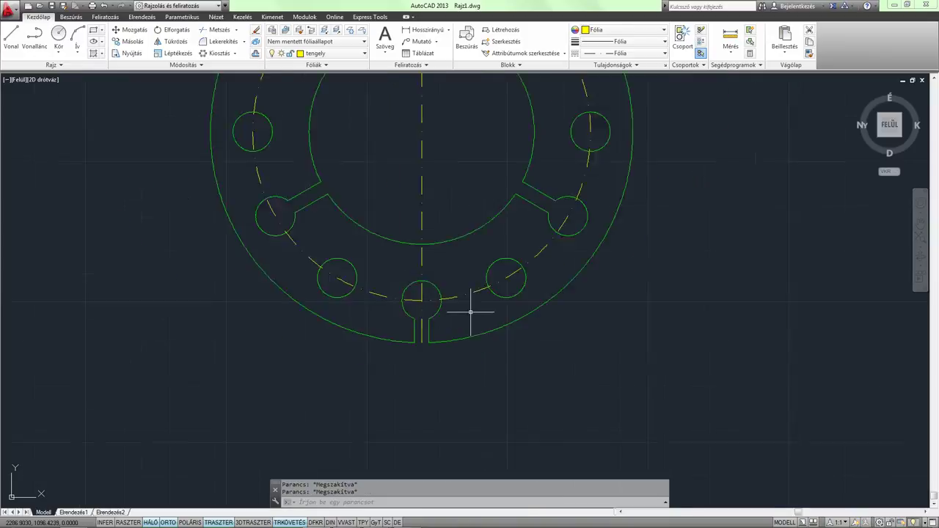
scroll(466, 294, "down", 3)
- Draw a horizontal centre line across the outer circle from left to right quadrant
left_click(12, 38)
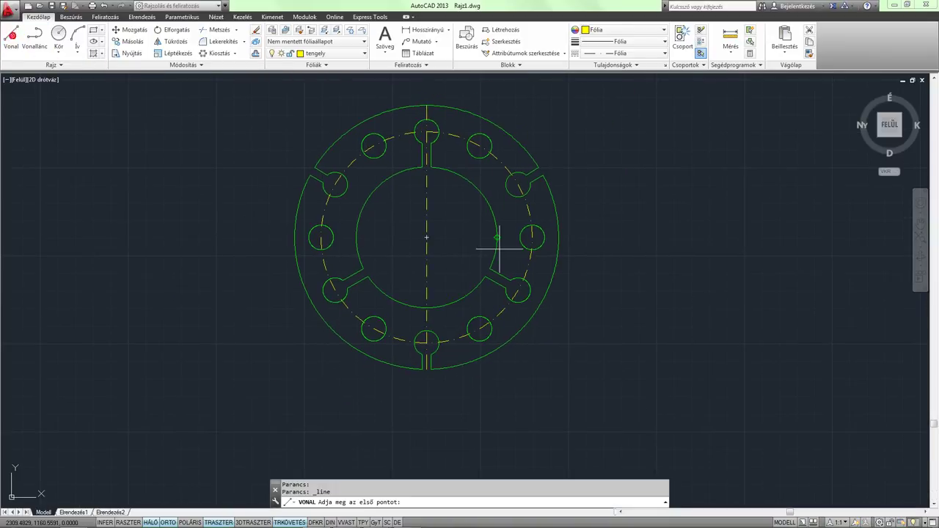
left_click(294, 237)
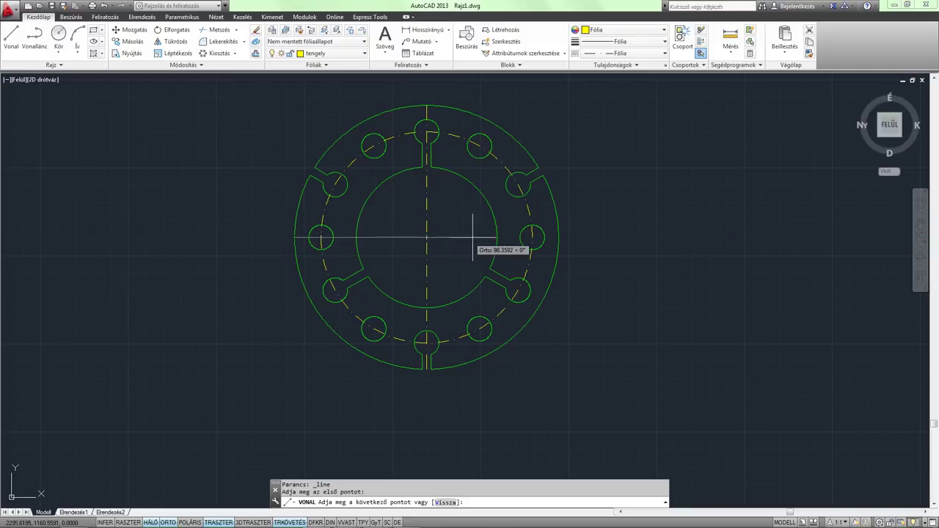
left_click(558, 237)
key("Escape")
middle_click_drag(444, 221, 438, 257)
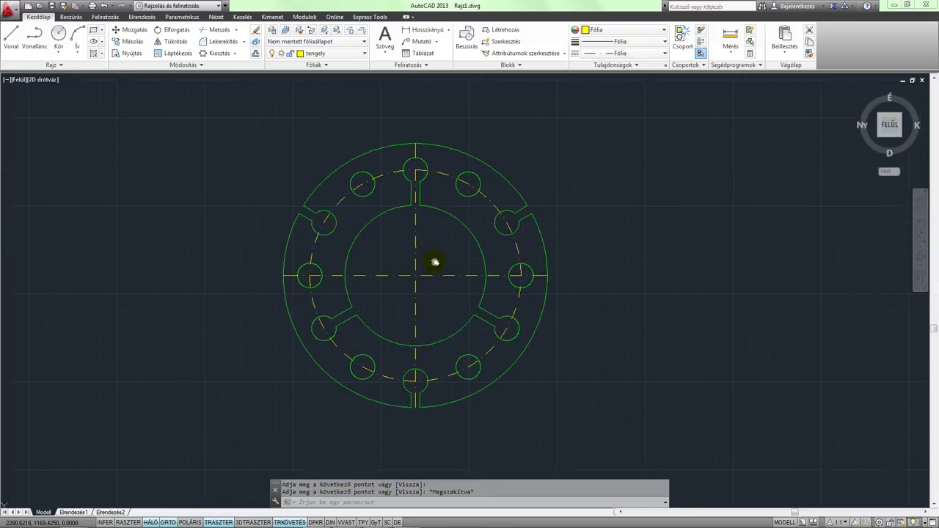
type("ho")
key("Return")
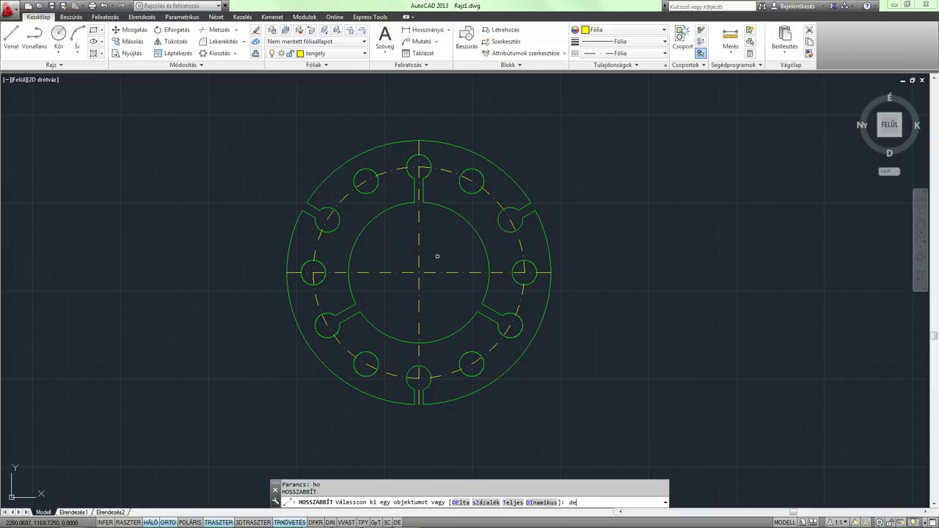
- Lengthen the centre line ends by a delta of 4 beyond the outer circle
key("Return")
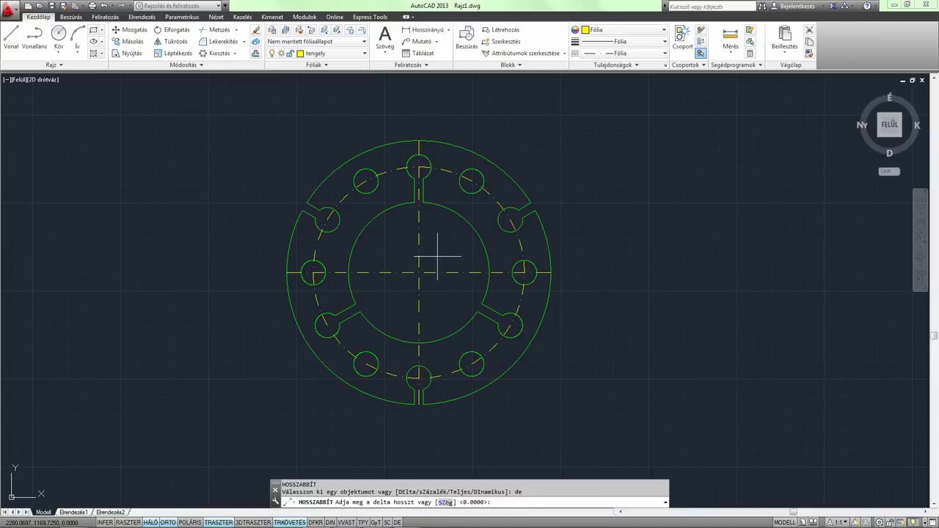
type("4")
key("Return")
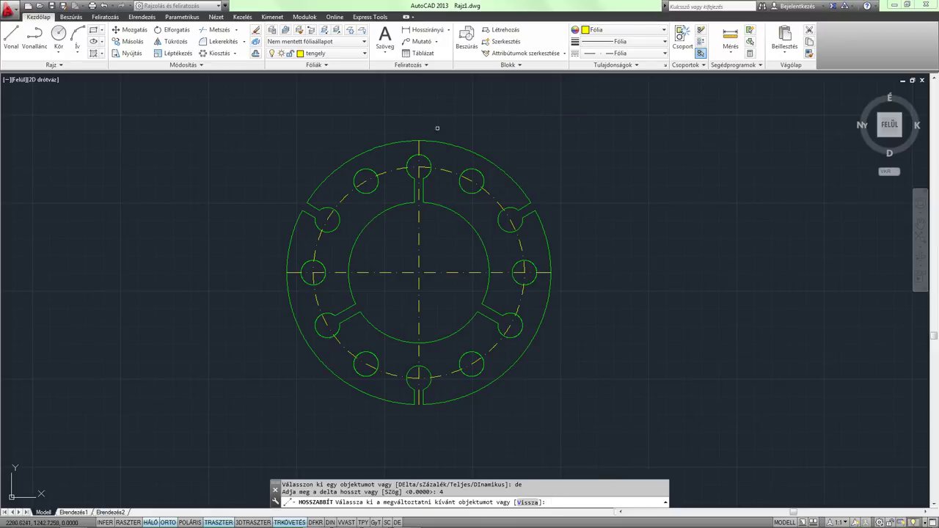
left_click(419, 144)
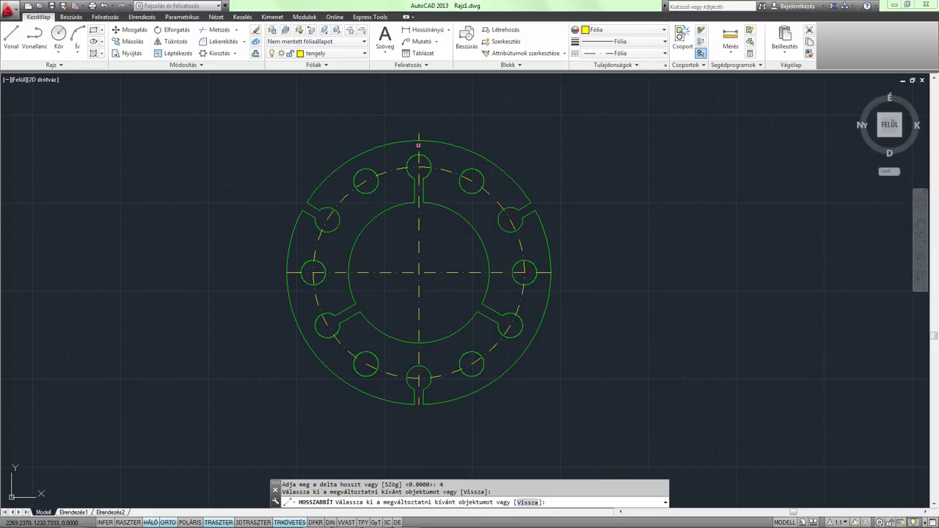
left_click(418, 403)
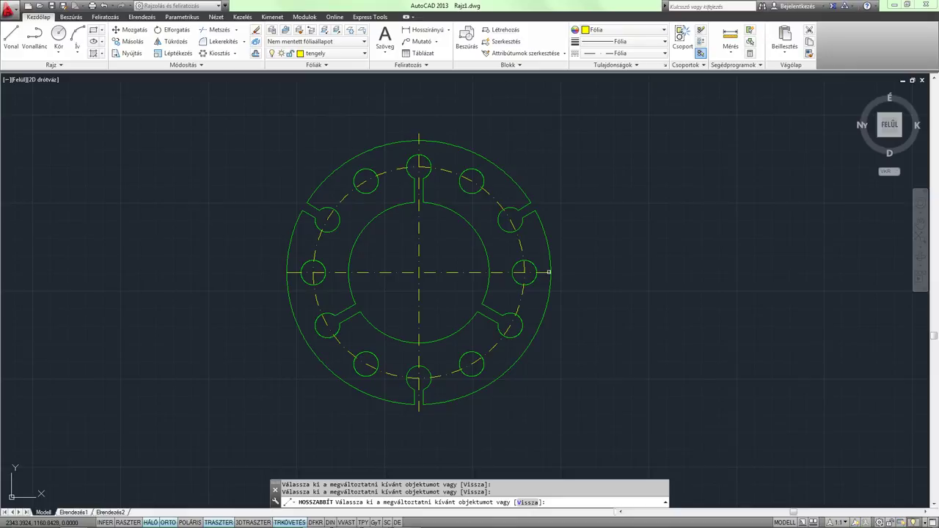
left_click(549, 272)
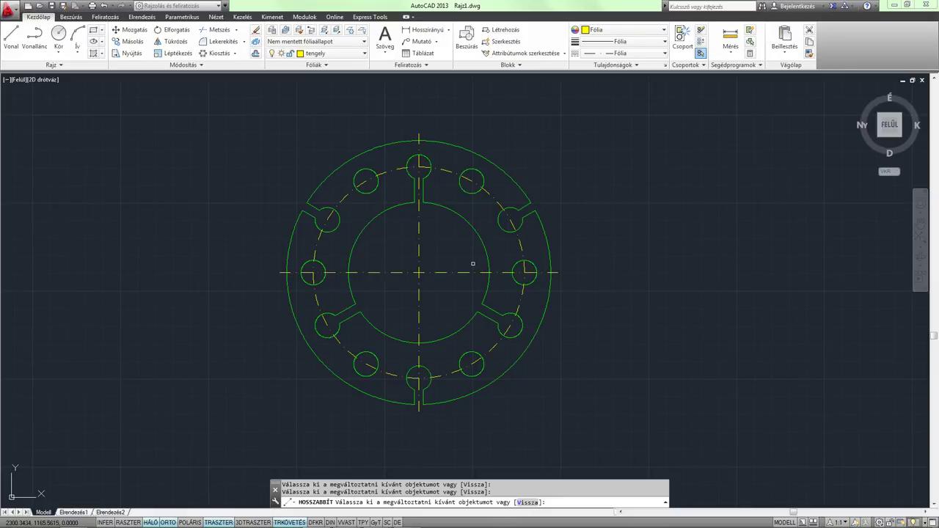
key("Return")
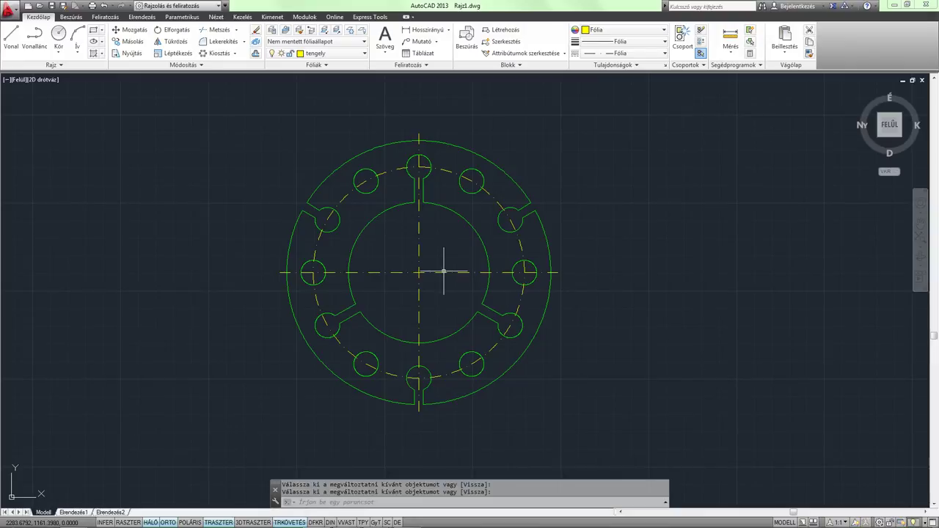
scroll(446, 266, "up", 1)
scroll(454, 270, "down", 1)
middle_click_drag(450, 277, 459, 285)
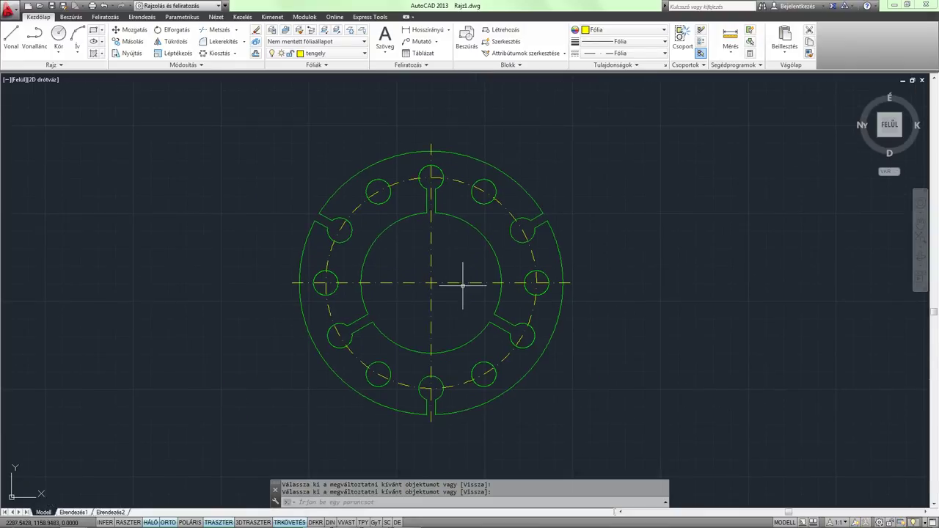